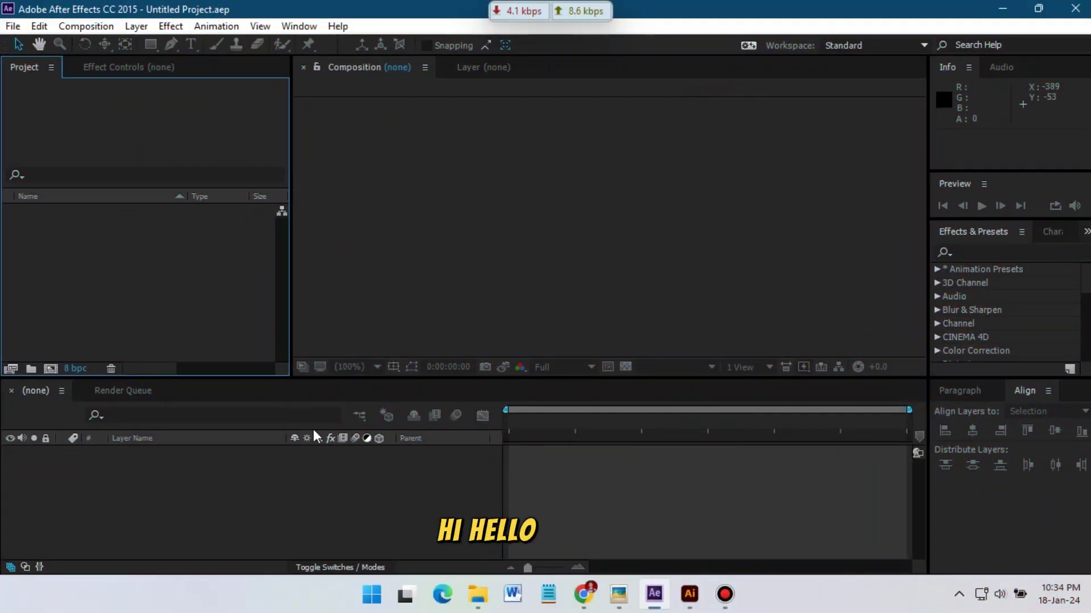
- Create a composition named main at 1920×1080, 30 fps, with duration 0:00:15:00
{"action": "left_click", "coordinate": [50, 369]}
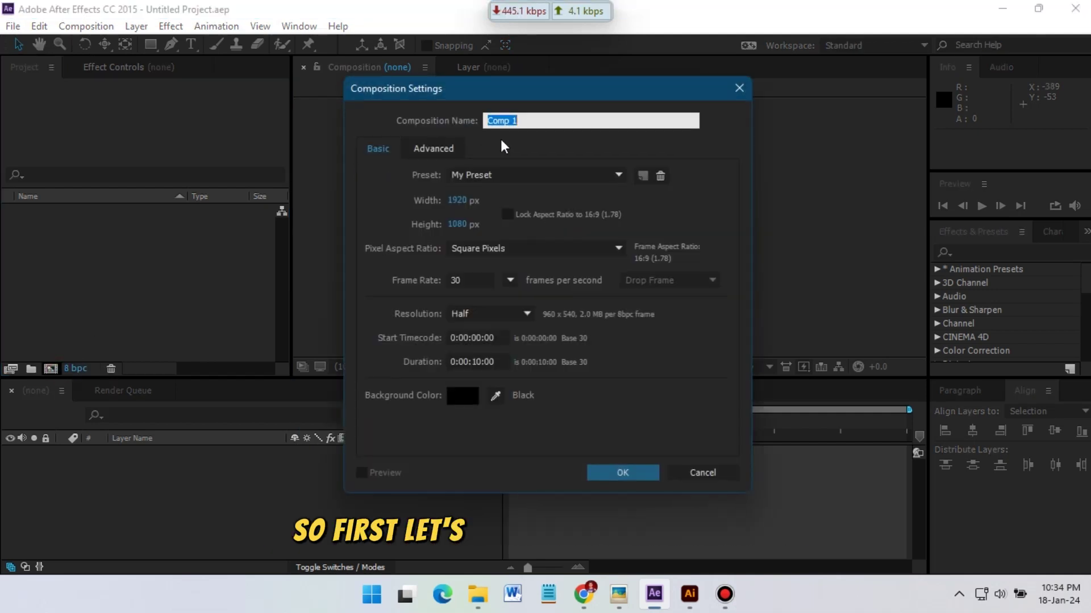
{"action": "type", "text": "main"}
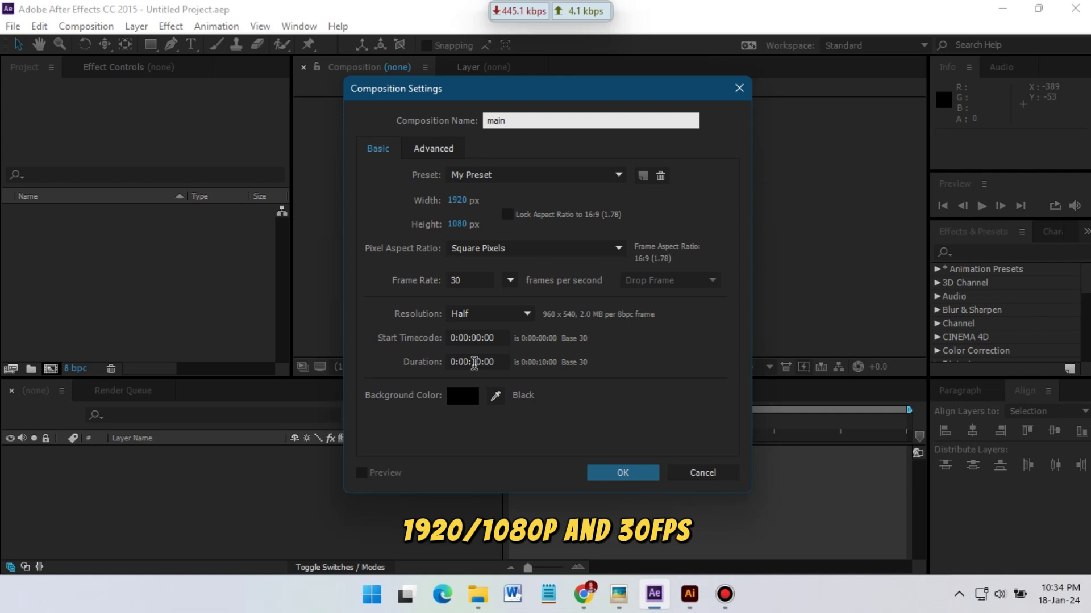
{"action": "left_click", "coordinate": [475, 362]}
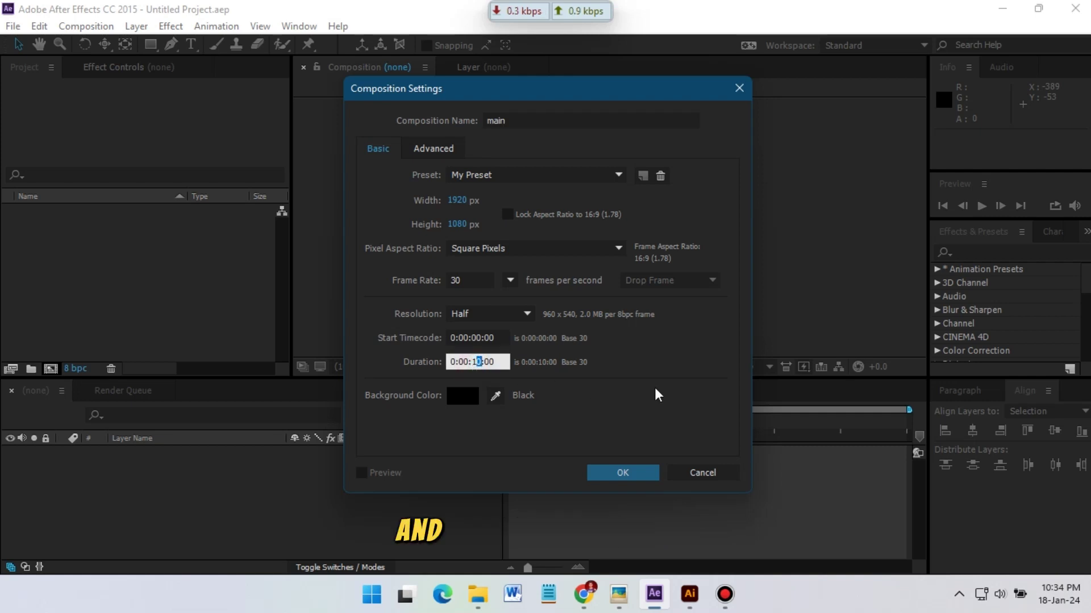
{"action": "type", "text": "5"}
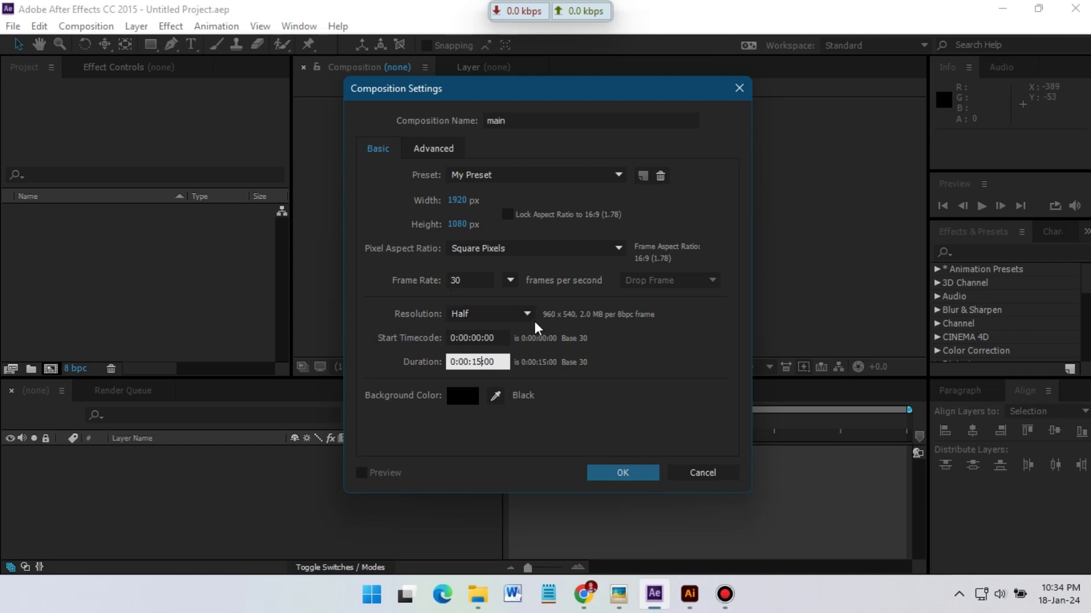
{"action": "left_click", "coordinate": [625, 474]}
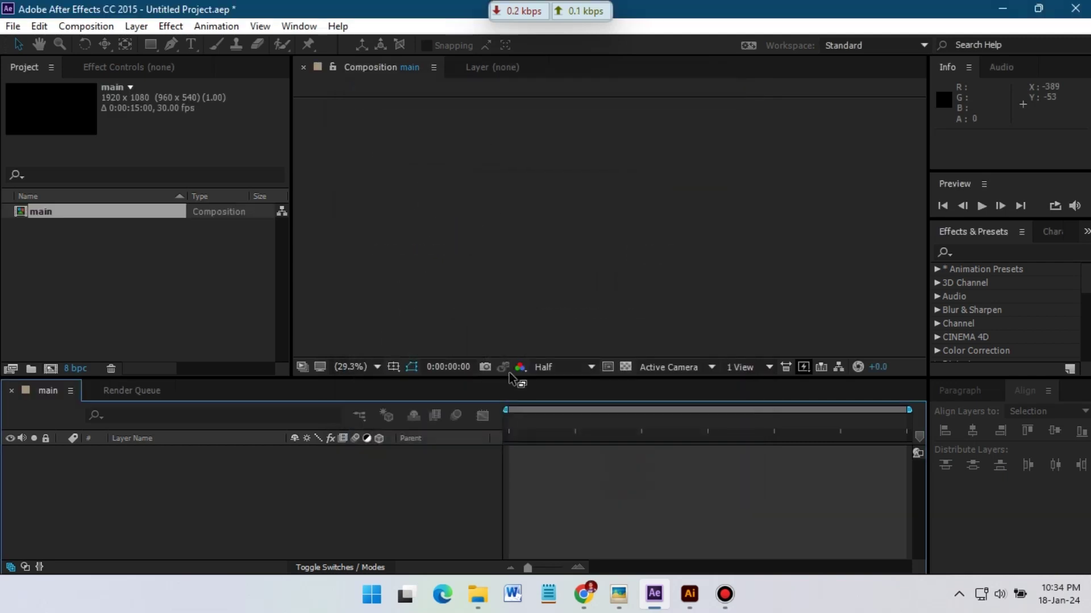
- Add a new solid coloured pure black and named BG to the main composition
{"action": "right_click", "coordinate": [125, 515]}
{"action": "mouse_move", "coordinate": [223, 357]}
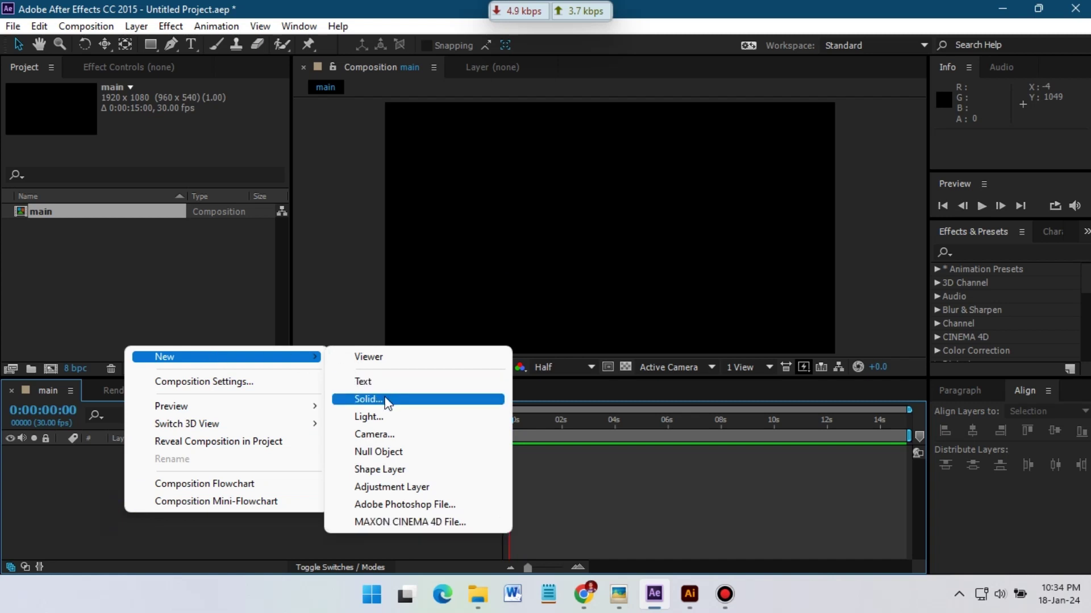
{"action": "left_click", "coordinate": [386, 402]}
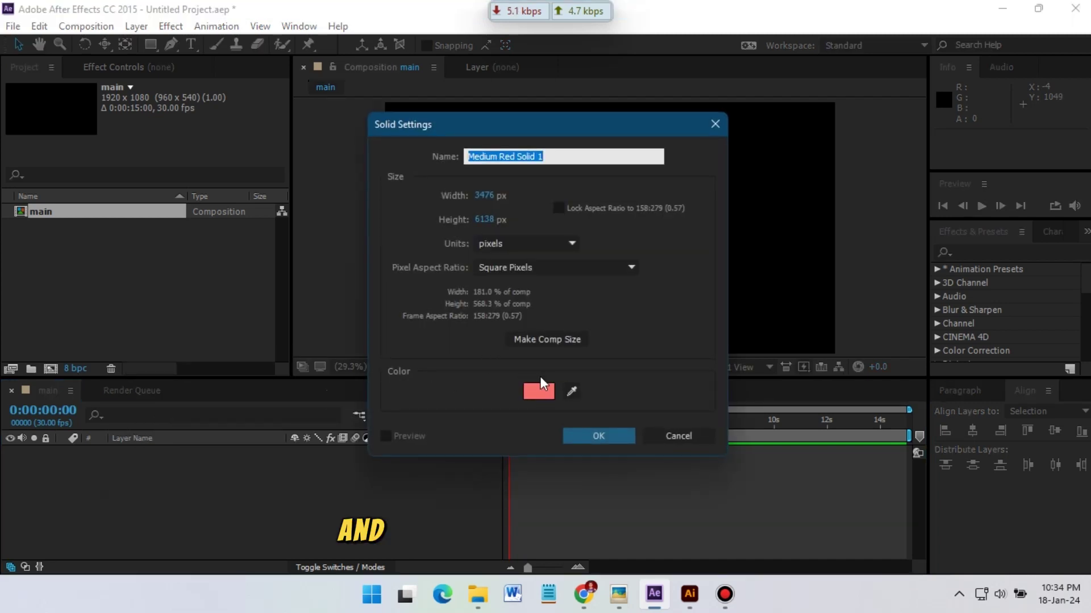
{"action": "left_click", "coordinate": [540, 396]}
{"action": "left_click_drag", "start_coordinate": [190, 528], "coordinate": [126, 556]}
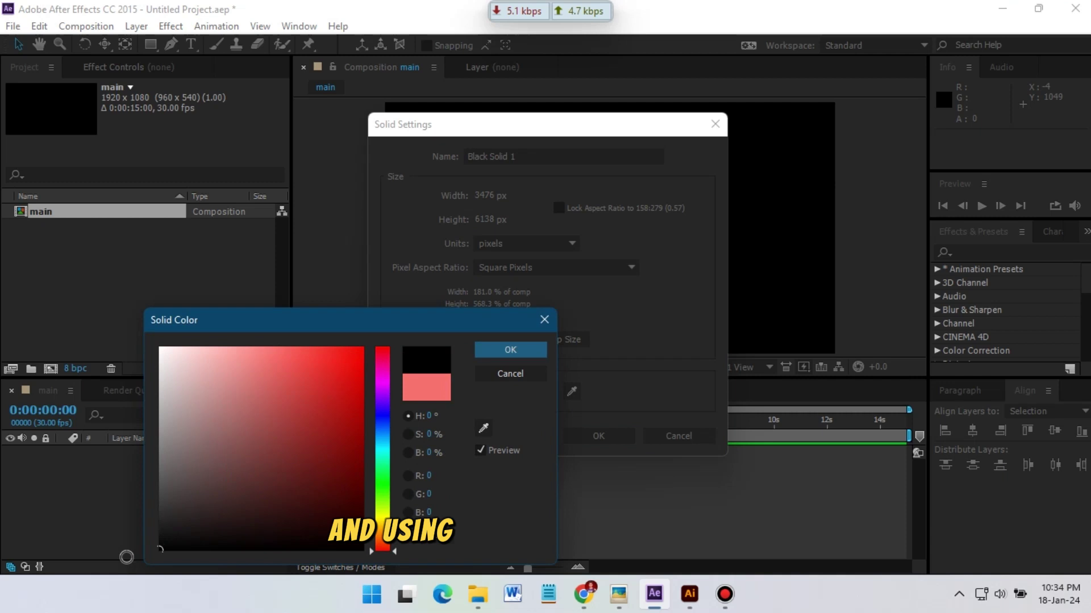
{"action": "left_click", "coordinate": [514, 350]}
{"action": "left_click", "coordinate": [530, 155]}
{"action": "type", "text": "BG"}
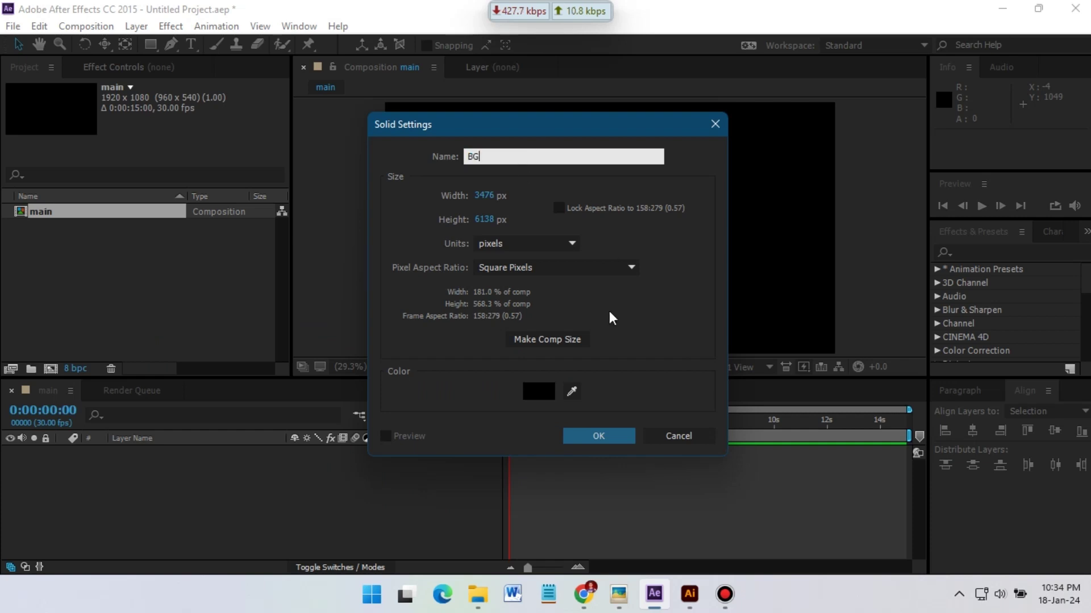
{"action": "left_click", "coordinate": [604, 441]}
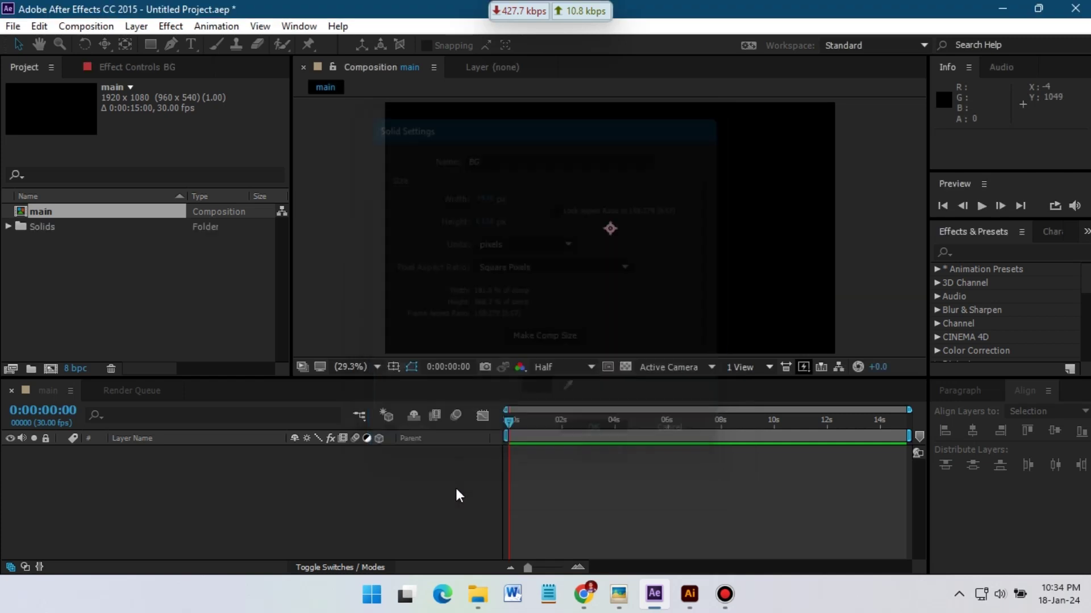
- Add another black solid named Logo Mask above the BG layer
{"action": "right_click", "coordinate": [195, 497]}
{"action": "mouse_move", "coordinate": [298, 342]}
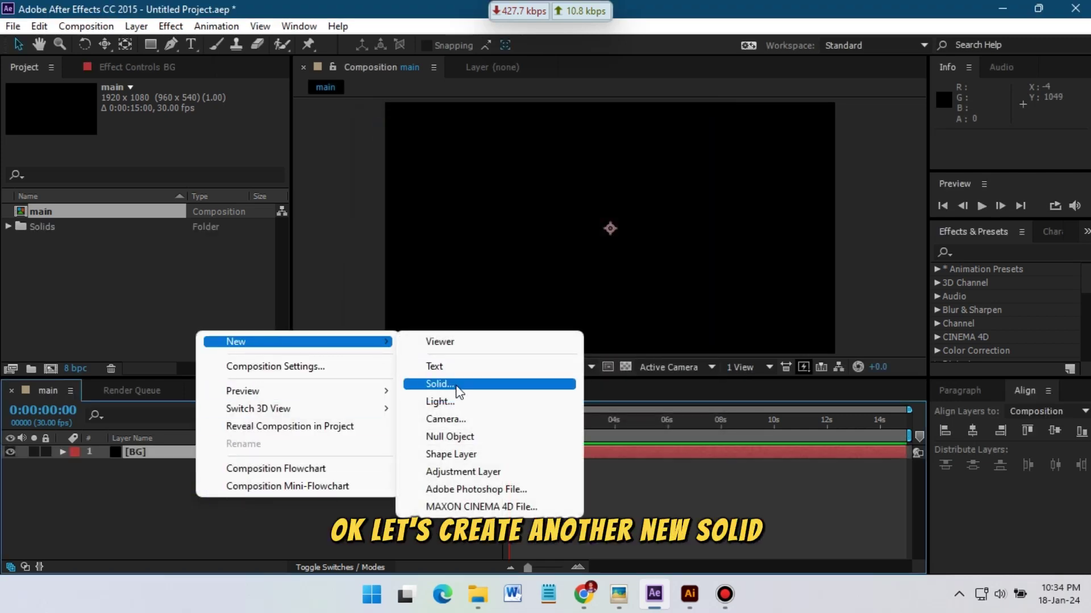
{"action": "left_click", "coordinate": [457, 385]}
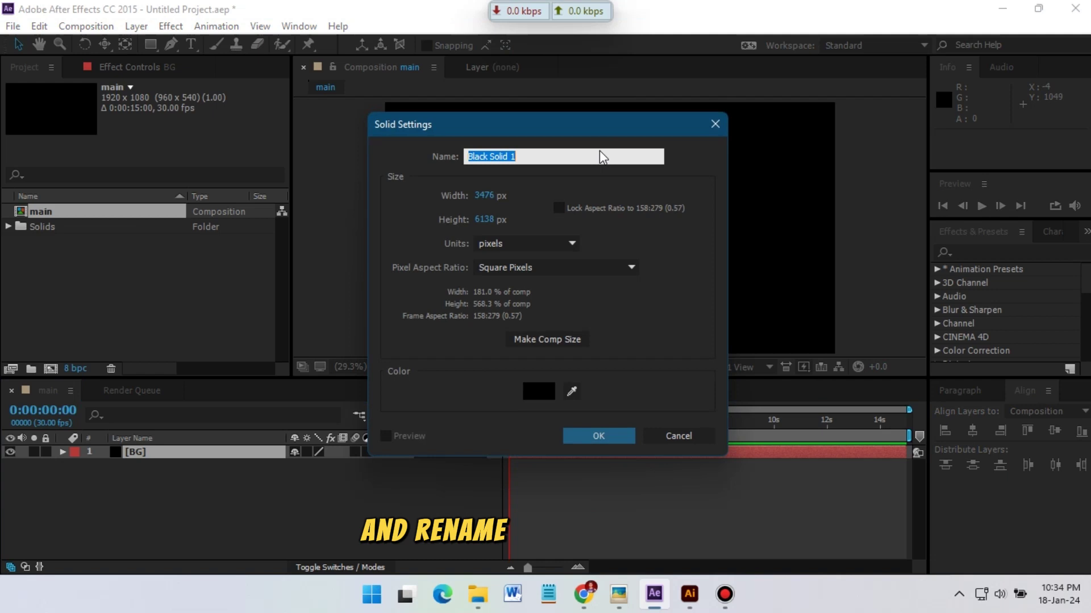
{"action": "type", "text": "Logo Mask"}
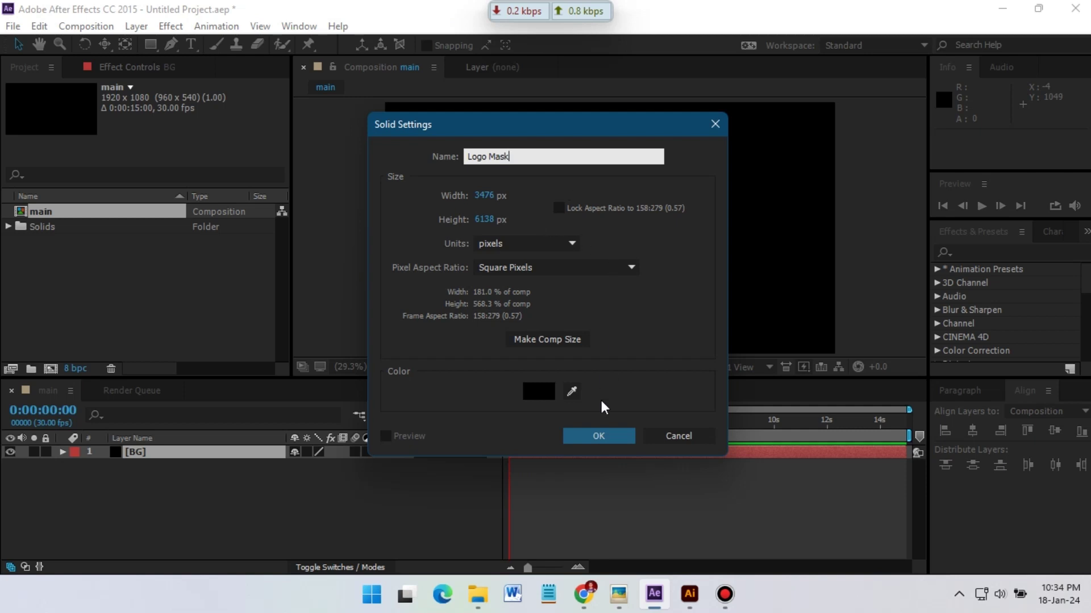
{"action": "left_click", "coordinate": [601, 435]}
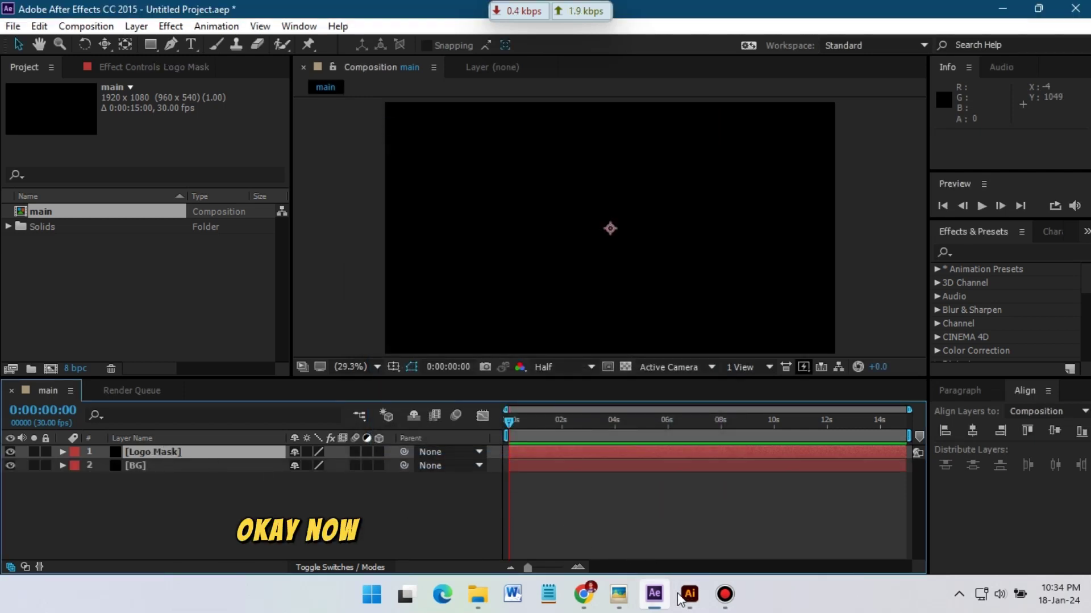
- In Illustrator, ungroup the diamond logo into separate shapes
{"action": "left_click", "coordinate": [687, 596]}
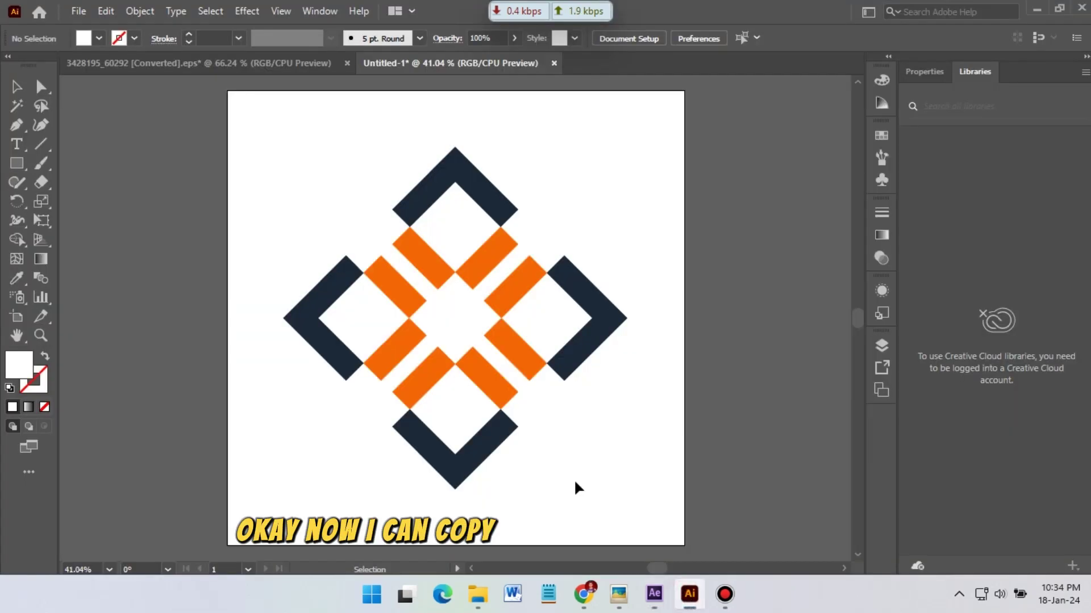
{"action": "left_click_drag", "start_coordinate": [288, 155], "coordinate": [636, 491]}
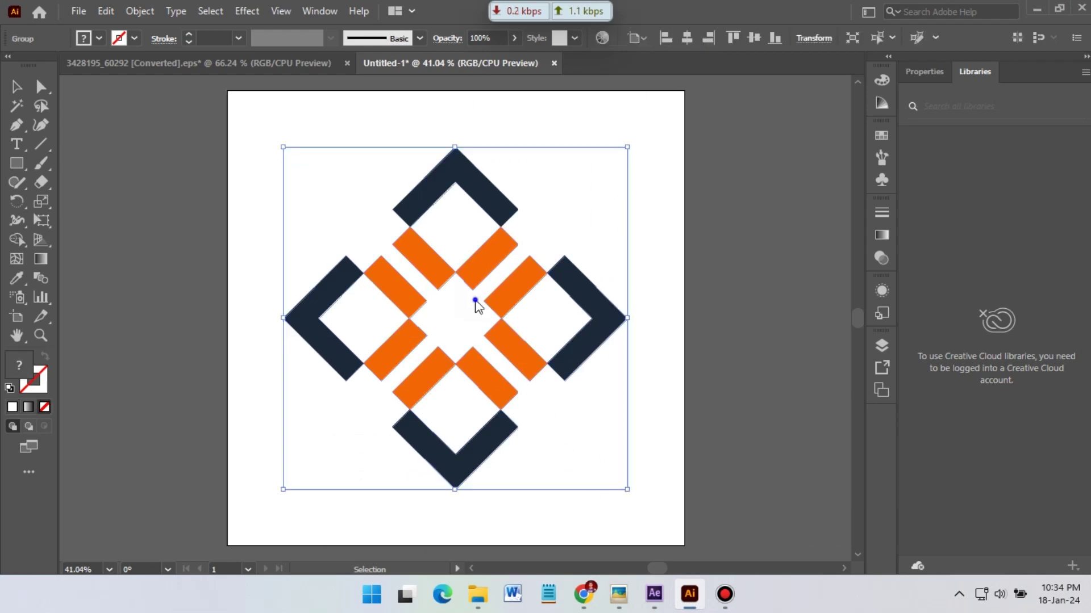
{"action": "right_click", "coordinate": [476, 305]}
{"action": "left_click", "coordinate": [540, 151]}
- Reselect all the ungrouped logo shapes and copy them
{"action": "left_click", "coordinate": [344, 111]}
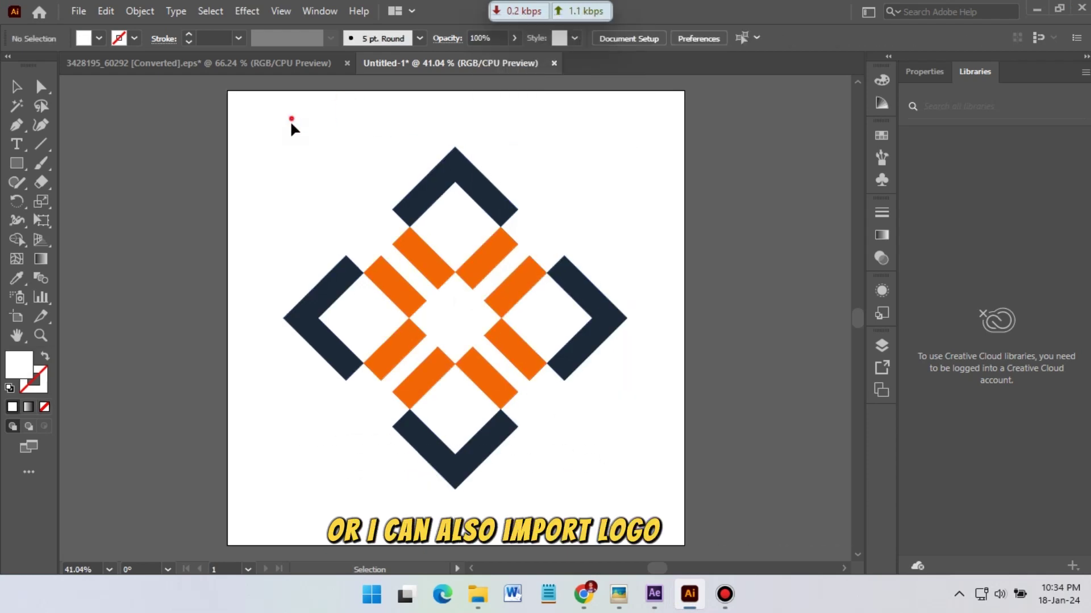
{"action": "left_click_drag", "start_coordinate": [291, 129], "coordinate": [630, 526]}
{"action": "left_click", "coordinate": [105, 11]}
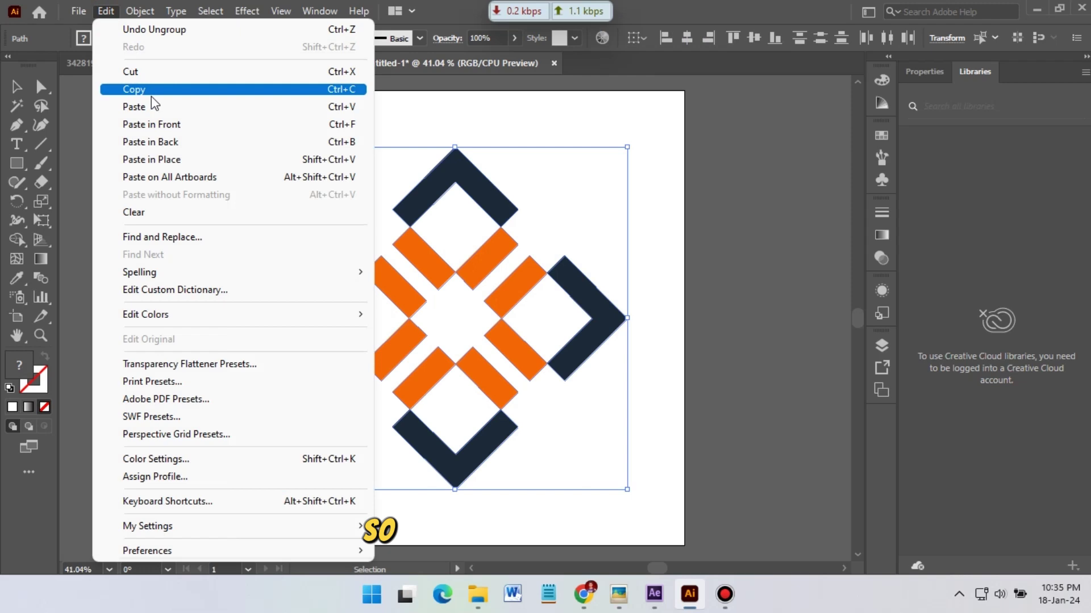
{"action": "left_click", "coordinate": [152, 91]}
- Paste the logo paths as masks on Logo Mask and import Logo.png into the project
{"action": "left_click", "coordinate": [654, 594]}
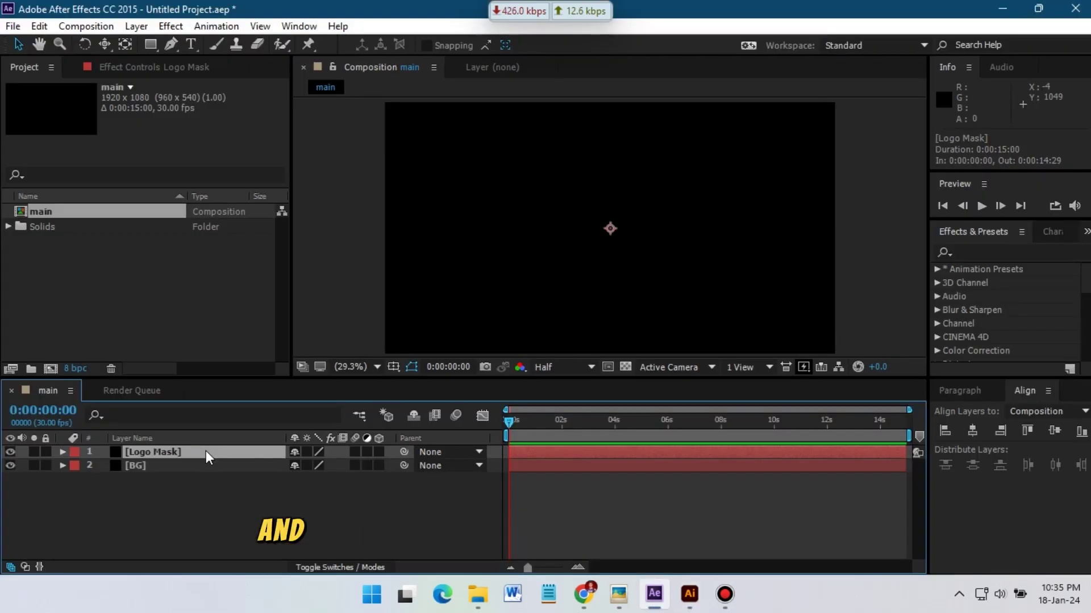
{"action": "key", "text": "ctrl+v"}
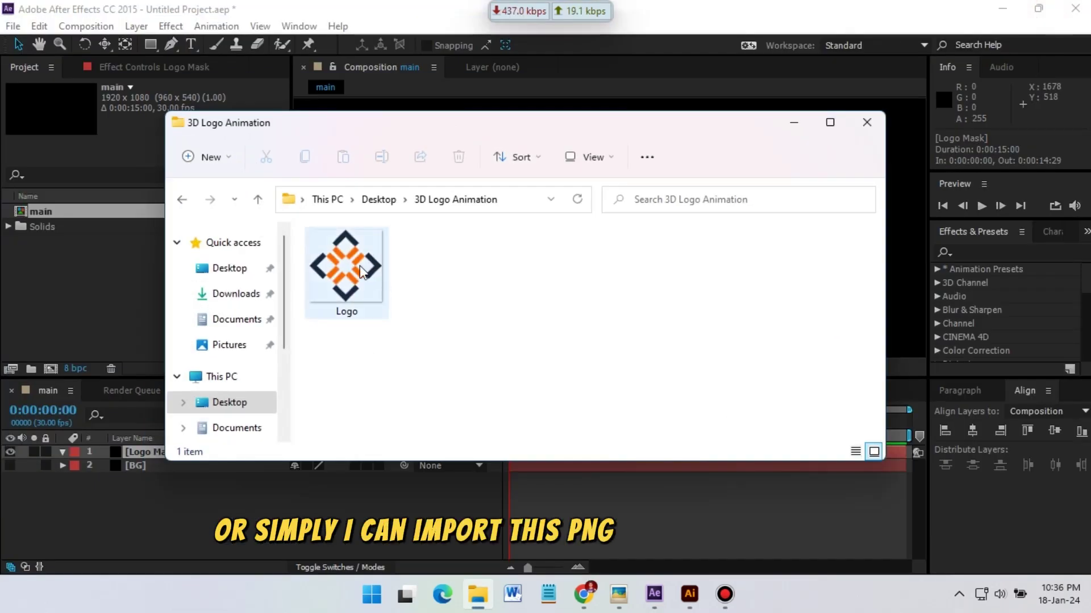
{"action": "left_click_drag", "start_coordinate": [347, 267], "coordinate": [60, 263]}
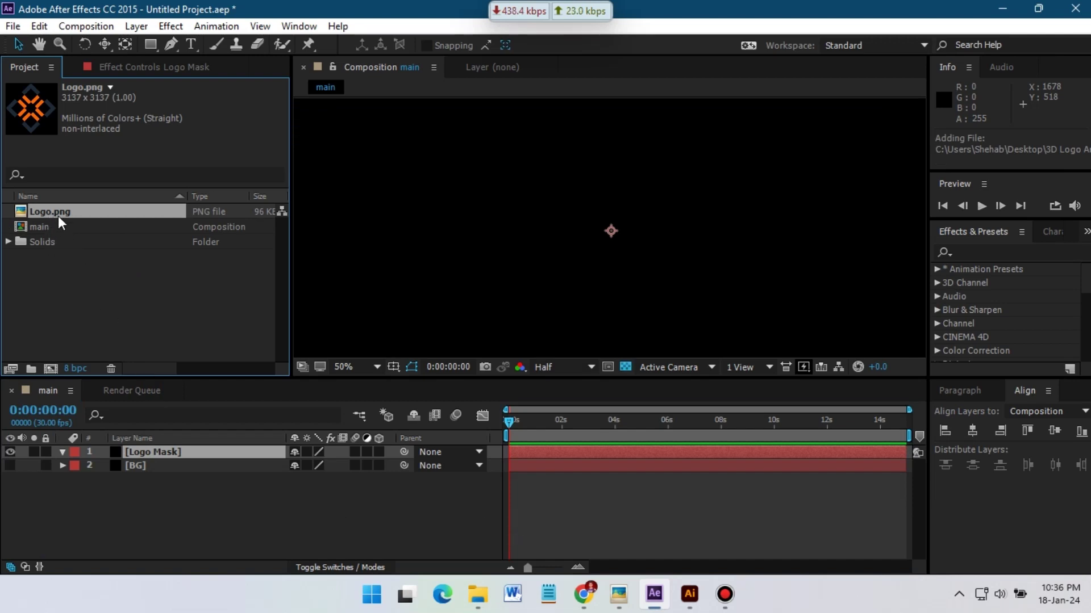
- Place Logo.png above BG in main and scale it to 13%
{"action": "left_click_drag", "start_coordinate": [58, 216], "coordinate": [132, 452]}
{"action": "key", "text": "s"}
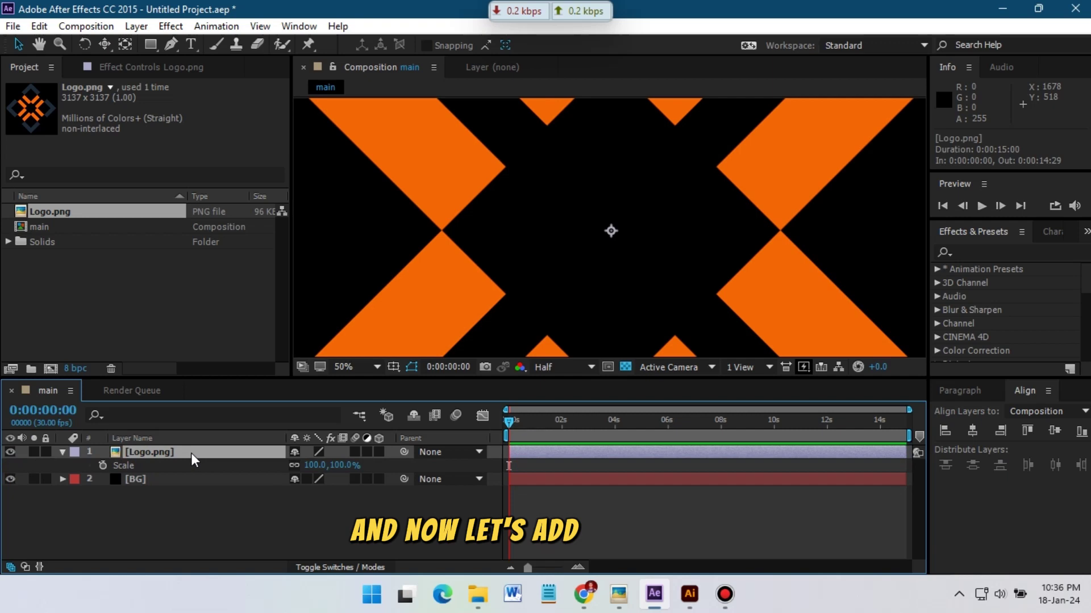
{"action": "left_click_drag", "start_coordinate": [312, 466], "coordinate": [239, 465]}
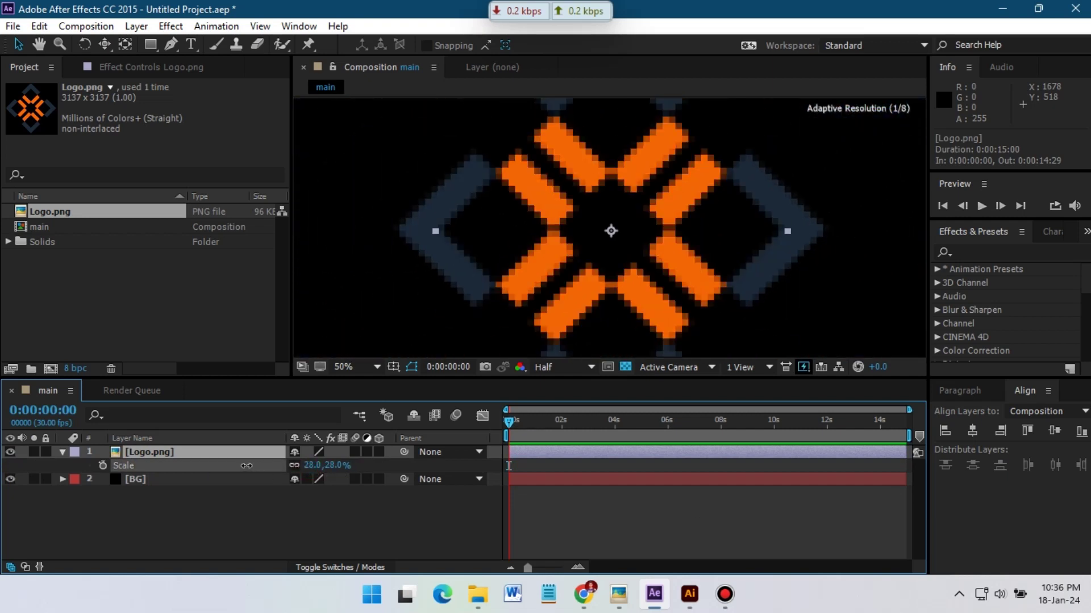
- Set the viewer zoom to Fit and briefly toggle the title/action safe guides
{"action": "left_click", "coordinate": [343, 367]}
{"action": "left_click", "coordinate": [376, 97]}
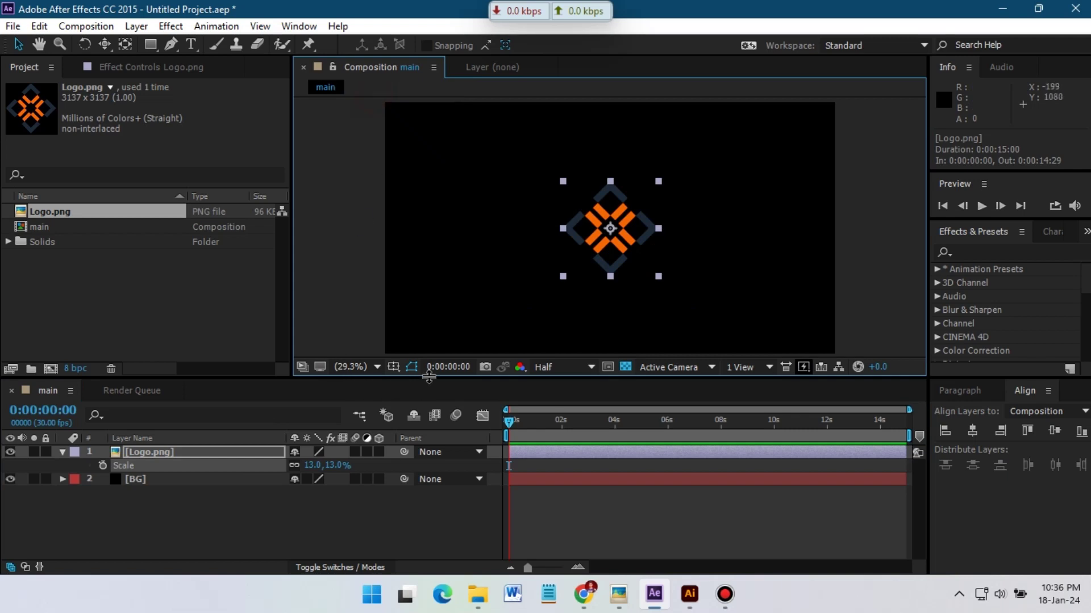
{"action": "left_click", "coordinate": [392, 368]}
{"action": "left_click", "coordinate": [423, 386]}
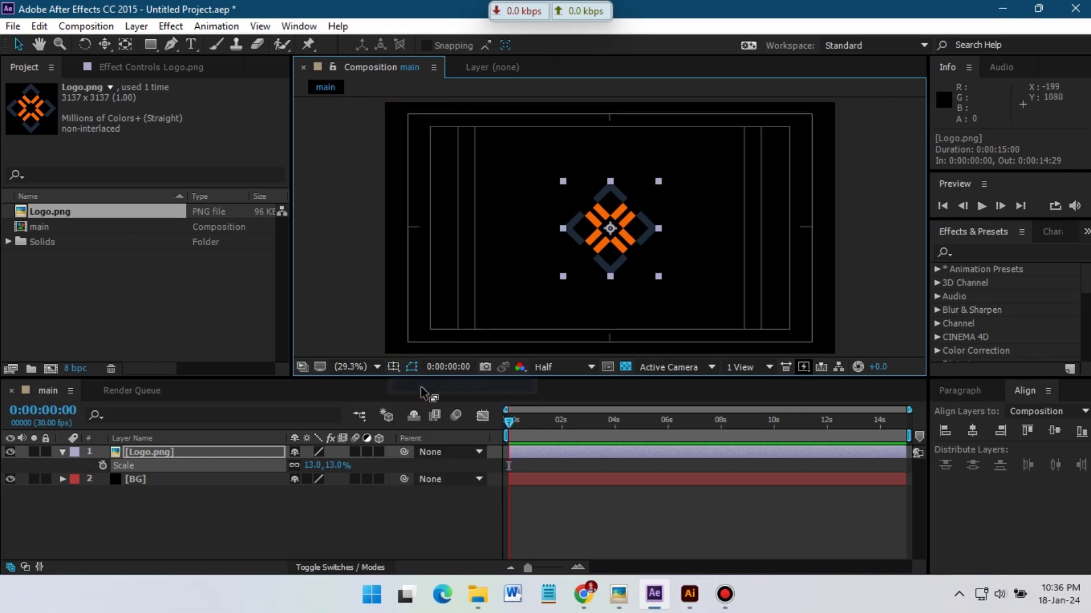
{"action": "left_click", "coordinate": [392, 367]}
{"action": "left_click", "coordinate": [422, 383]}
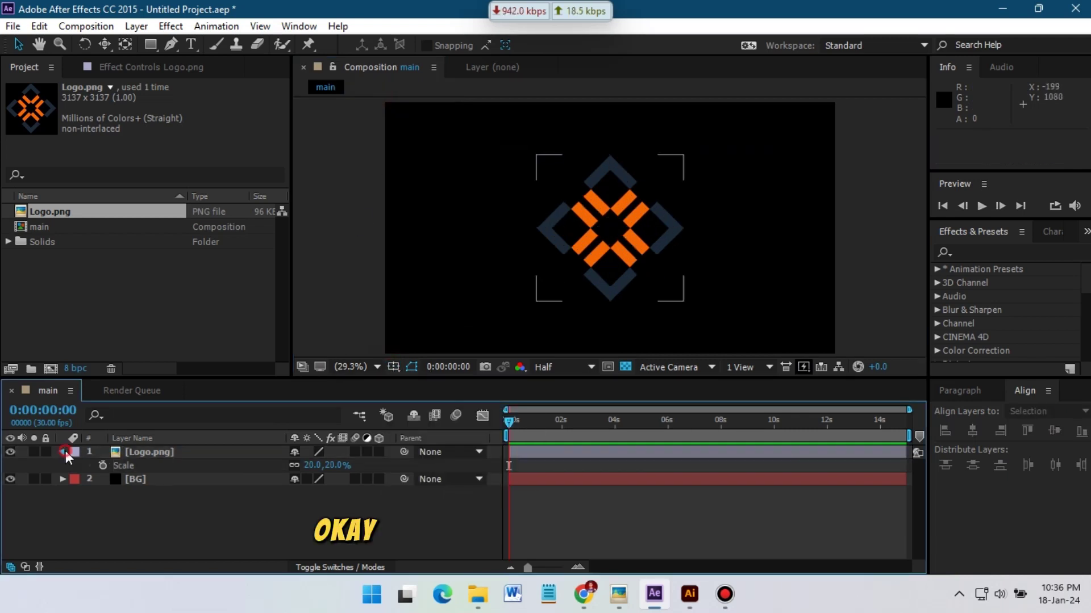
- Pre-compose Logo.png as Logo Edit with Move all attributes, then select the new layer
{"action": "right_click", "coordinate": [153, 452]}
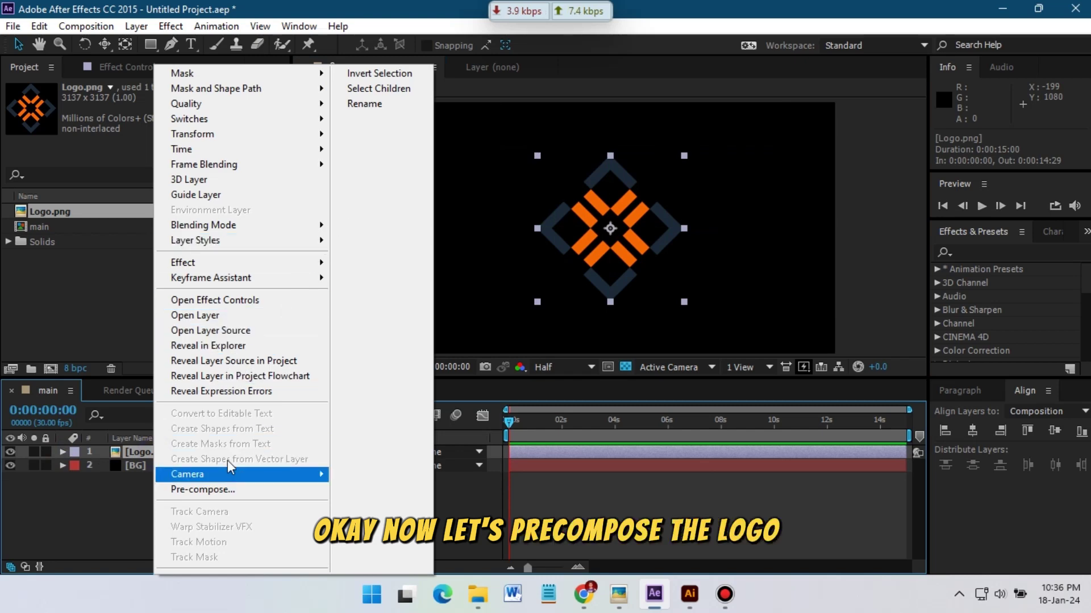
{"action": "left_click", "coordinate": [225, 489]}
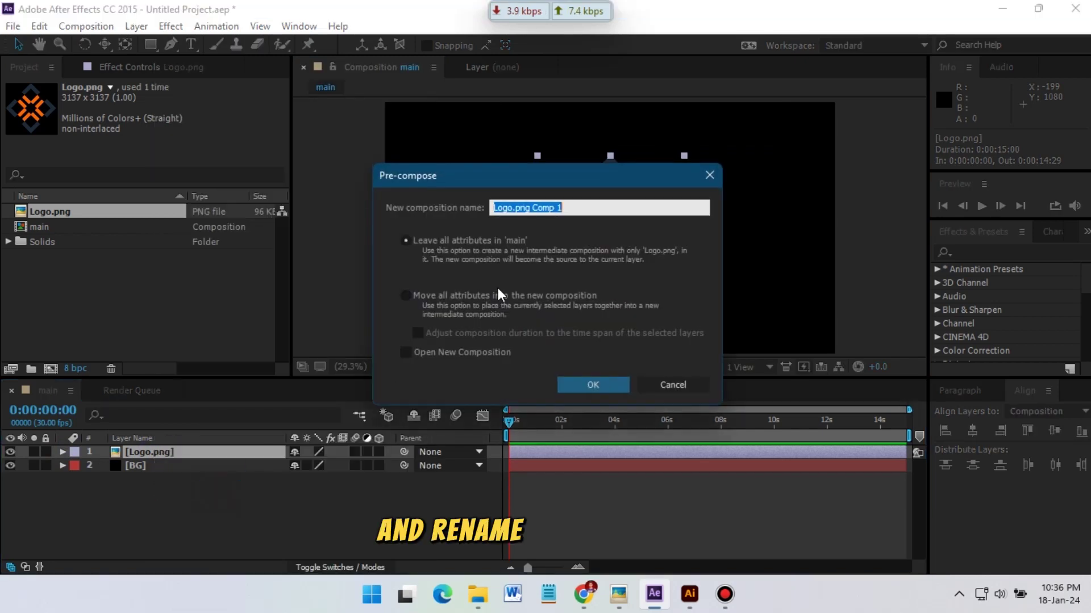
{"action": "type", "text": "Logo Edit"}
{"action": "left_click", "coordinate": [406, 294]}
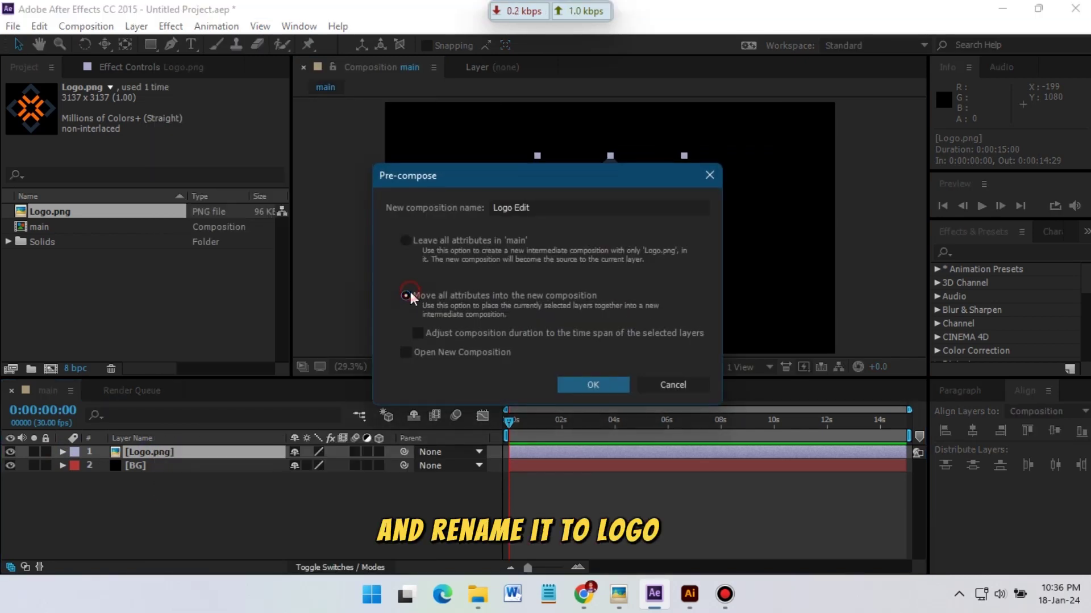
{"action": "left_click", "coordinate": [585, 382]}
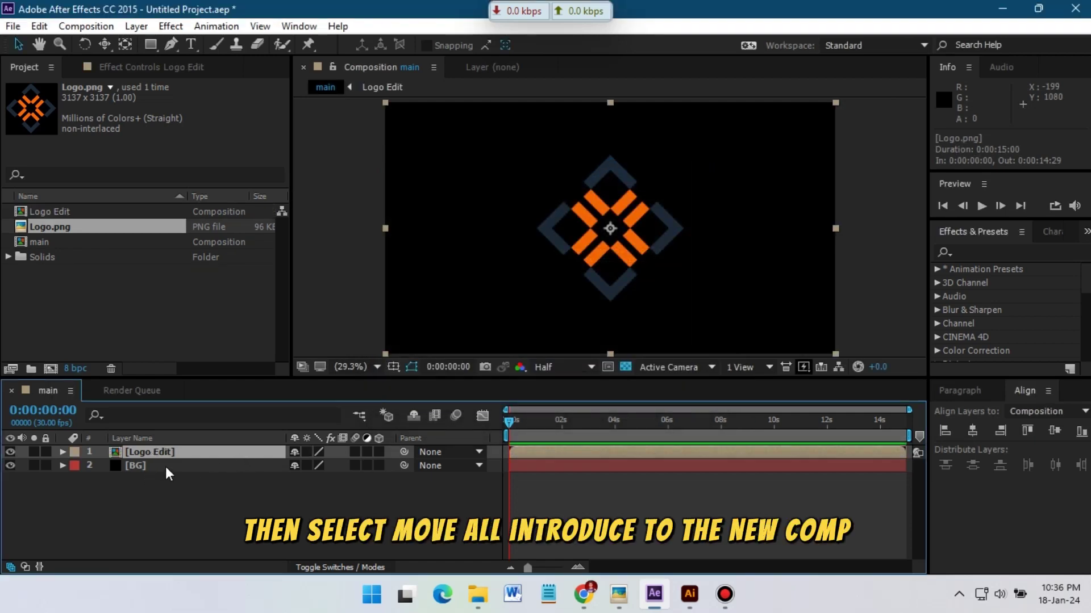
{"action": "left_click", "coordinate": [156, 451]}
- Auto-trace the Logo Edit layer using its alpha channel on the current frame
{"action": "left_click", "coordinate": [136, 26]}
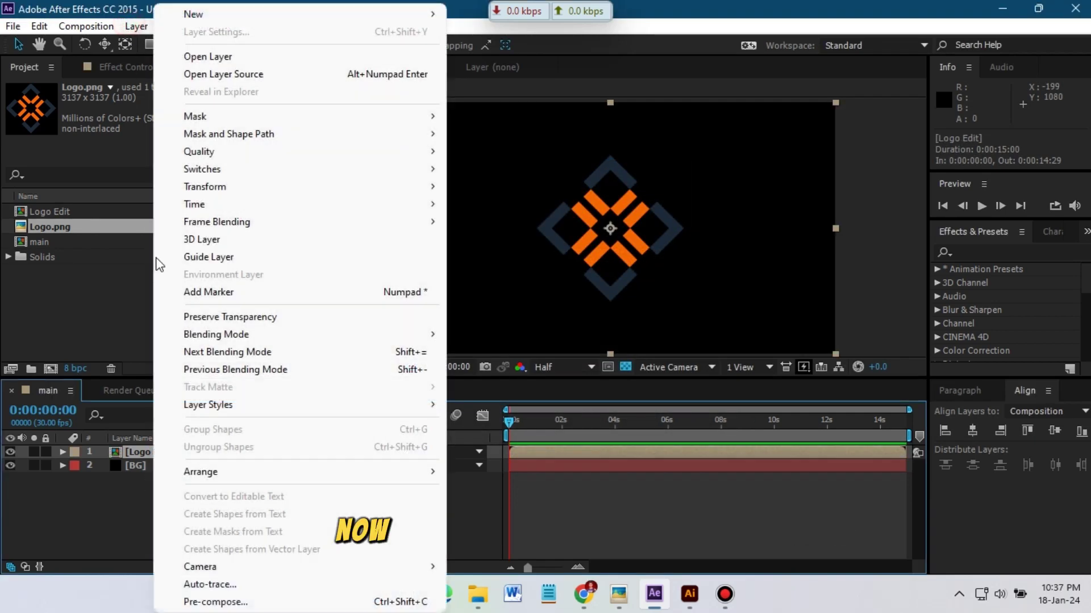
{"action": "left_click", "coordinate": [214, 586]}
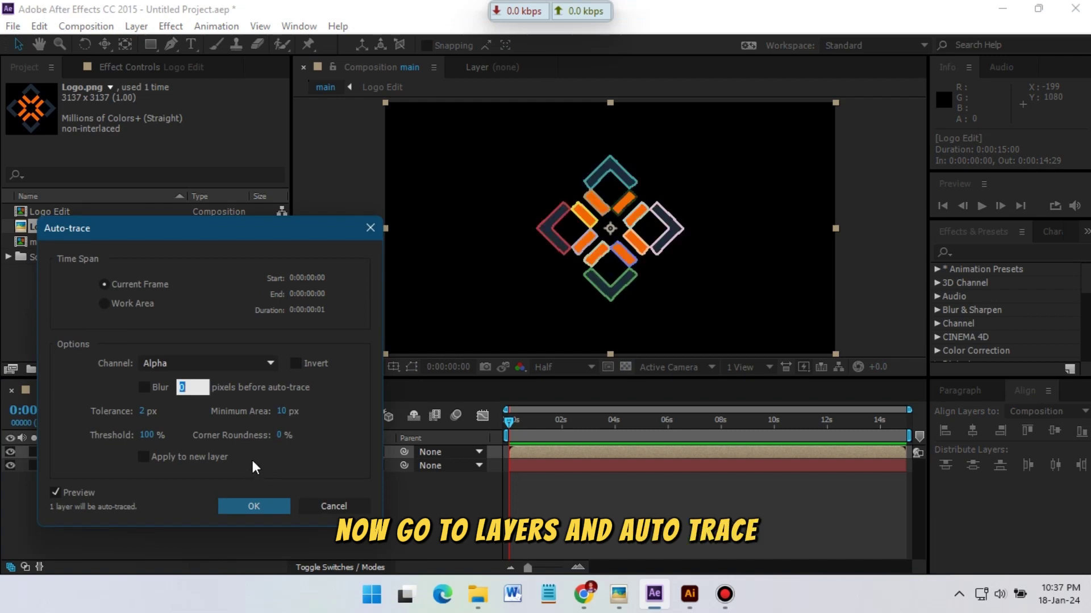
{"action": "left_click", "coordinate": [253, 506]}
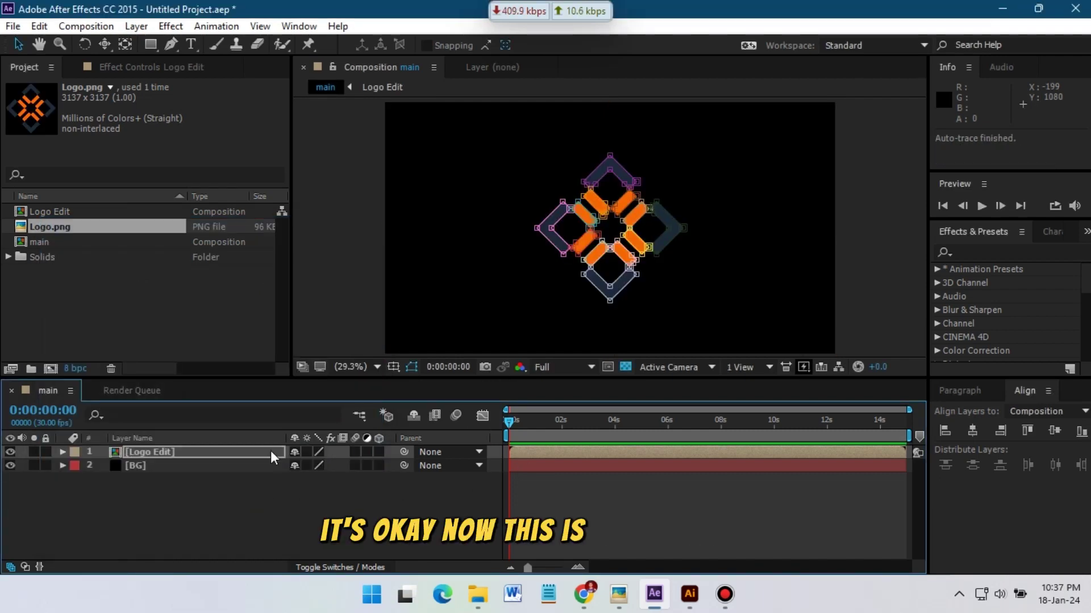
- Check Logo Edit's traced masks, then hide that layer and deselect all layers
{"action": "left_click", "coordinate": [175, 483]}
{"action": "left_click", "coordinate": [149, 453]}
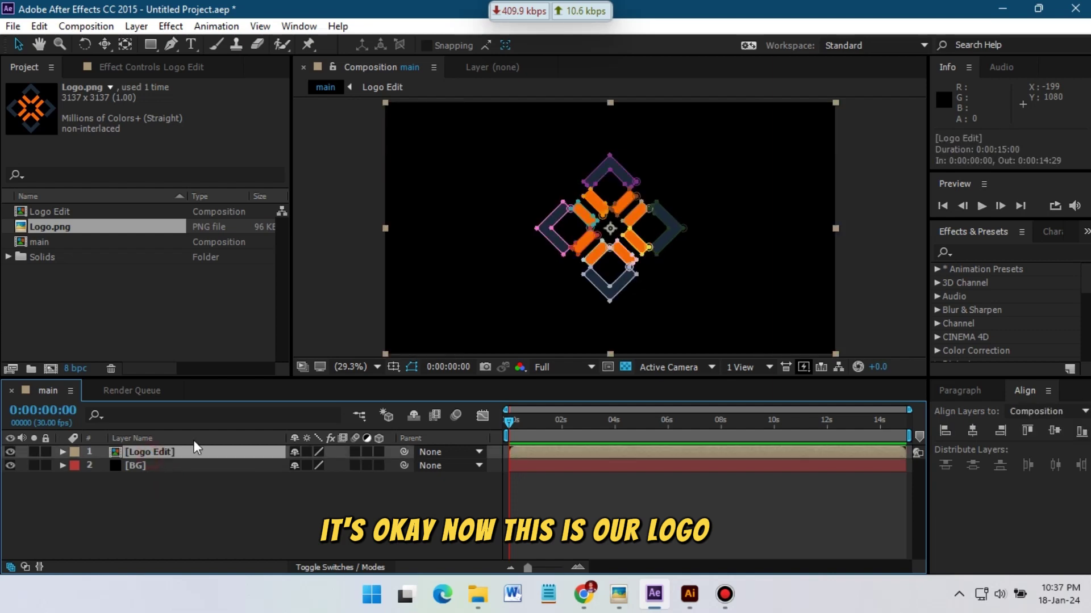
{"action": "left_click", "coordinate": [10, 452]}
{"action": "left_click", "coordinate": [138, 468]}
{"action": "left_click", "coordinate": [164, 503]}
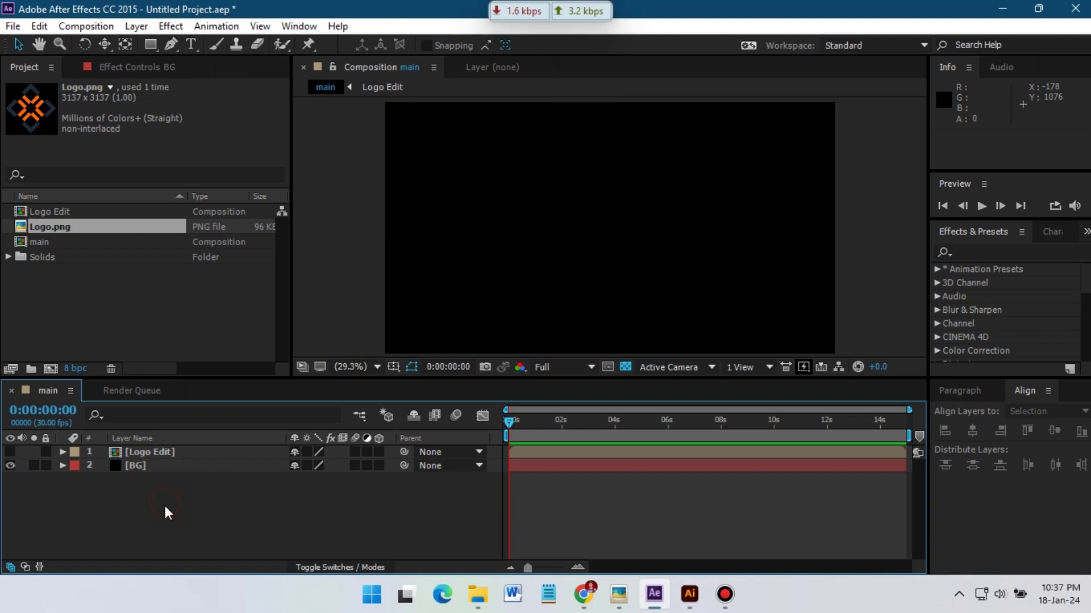
- Create a comp-sized 1920×1080 solid named Element 3D and select it
{"action": "right_click", "coordinate": [165, 503]}
{"action": "mouse_move", "coordinate": [266, 350]}
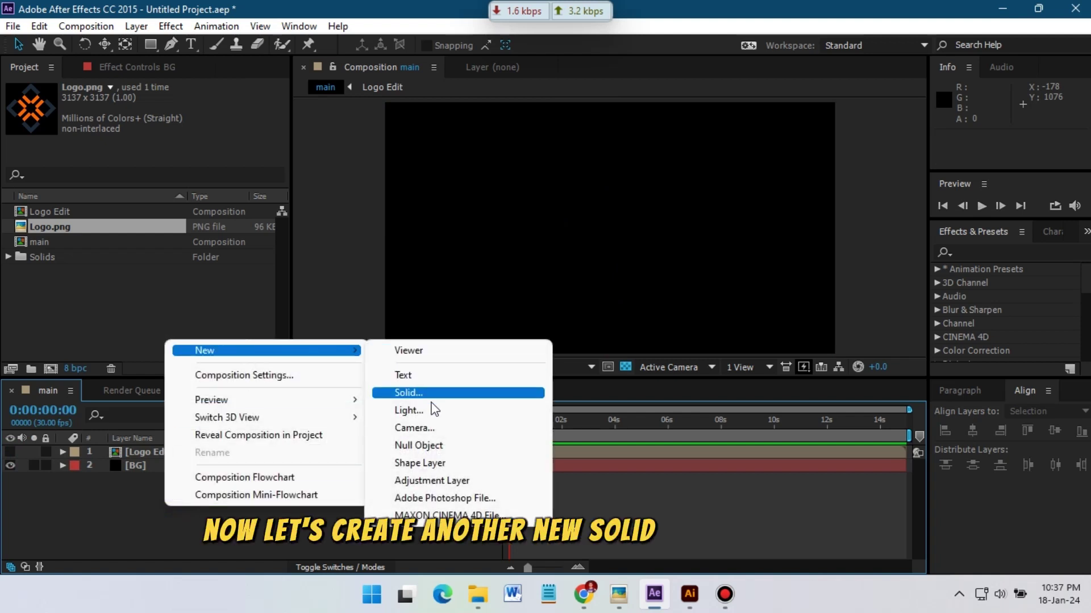
{"action": "left_click", "coordinate": [421, 393]}
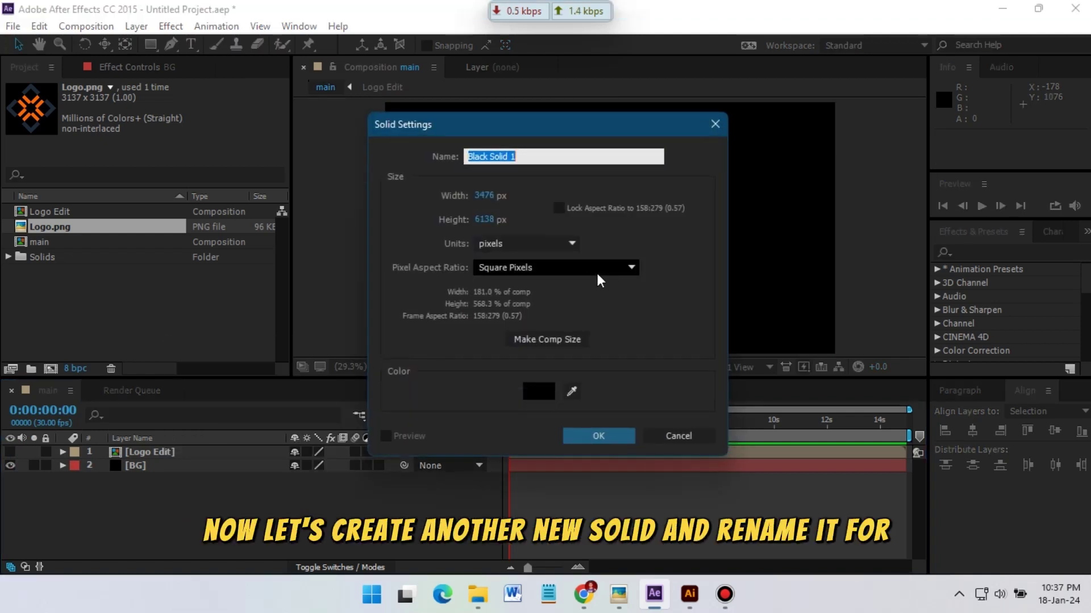
{"action": "type", "text": "Element 3D"}
{"action": "left_click", "coordinate": [547, 339]}
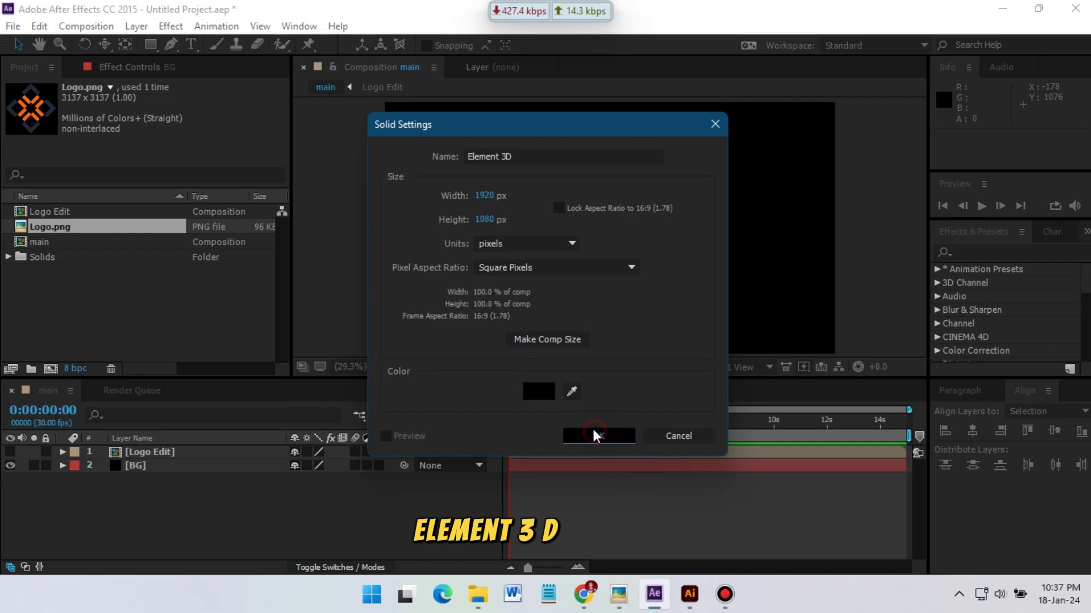
{"action": "left_click", "coordinate": [595, 435]}
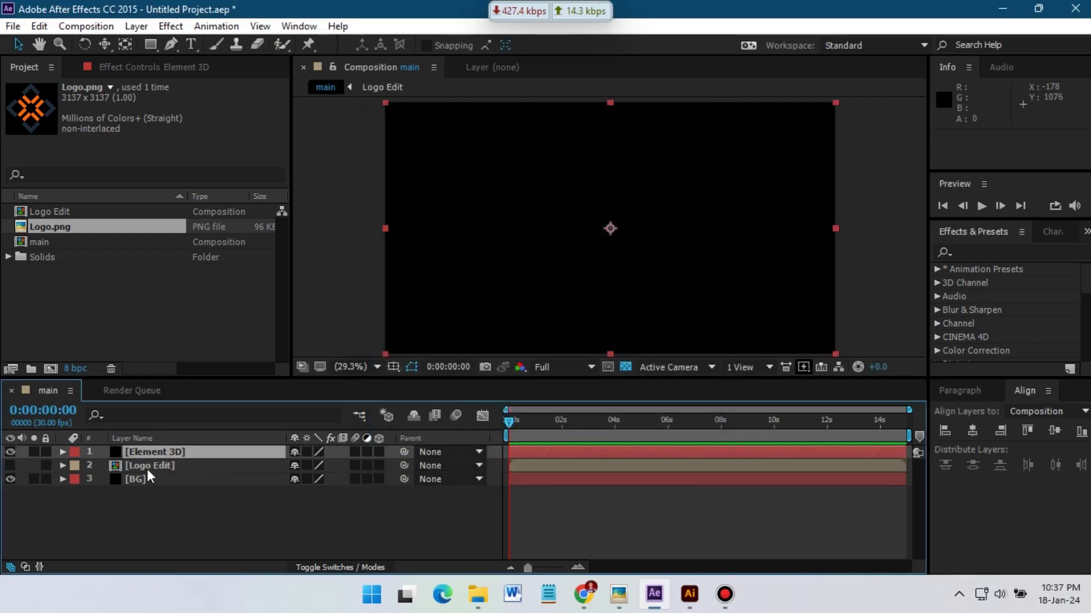
{"action": "left_click", "coordinate": [160, 451]}
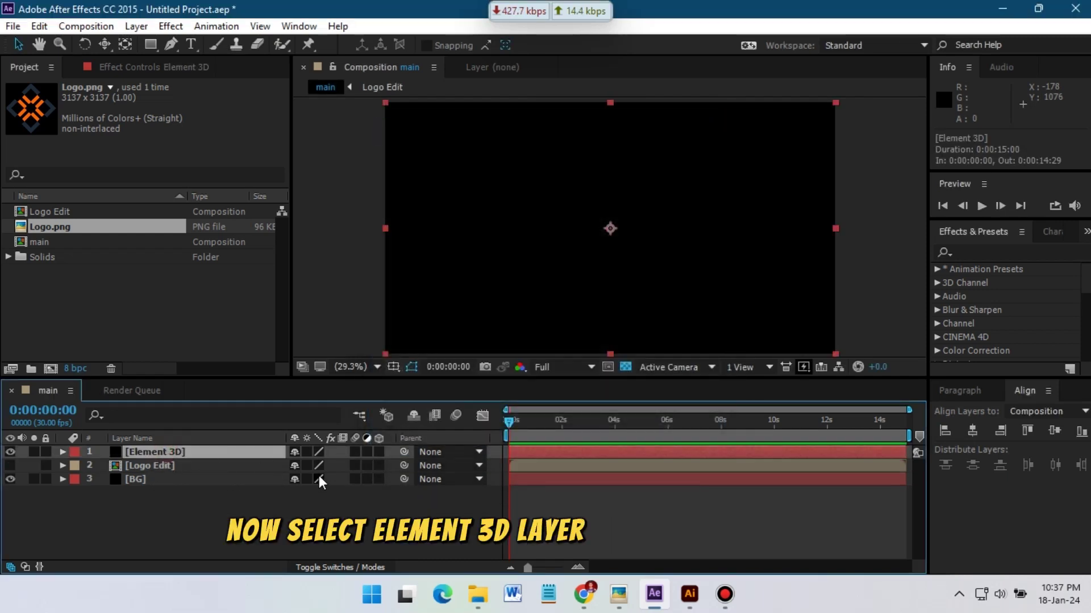
{"action": "left_click", "coordinate": [171, 26]}
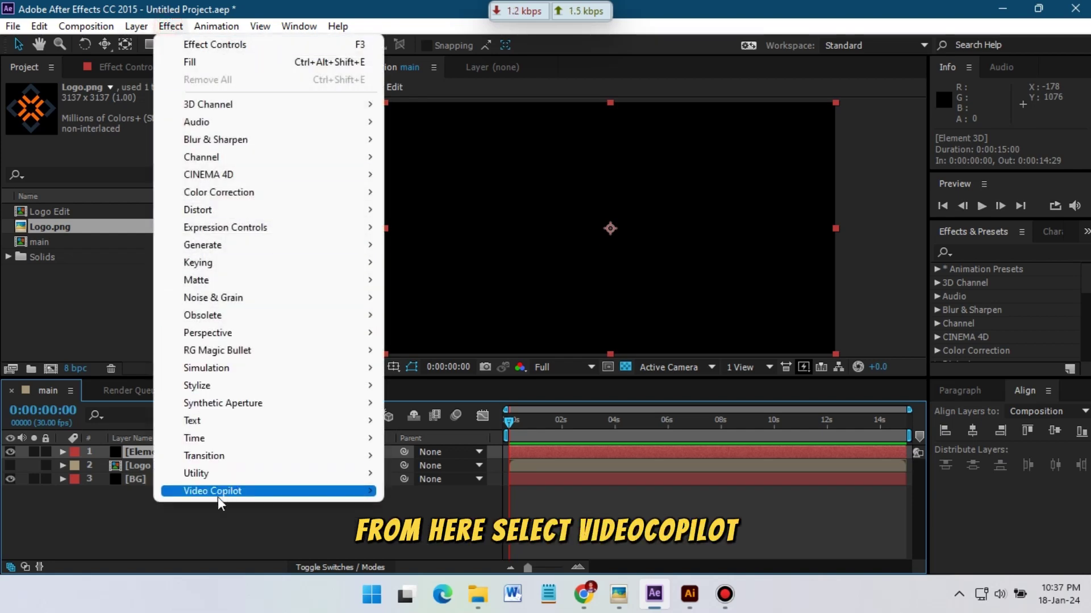
{"action": "mouse_move", "coordinate": [213, 491]}
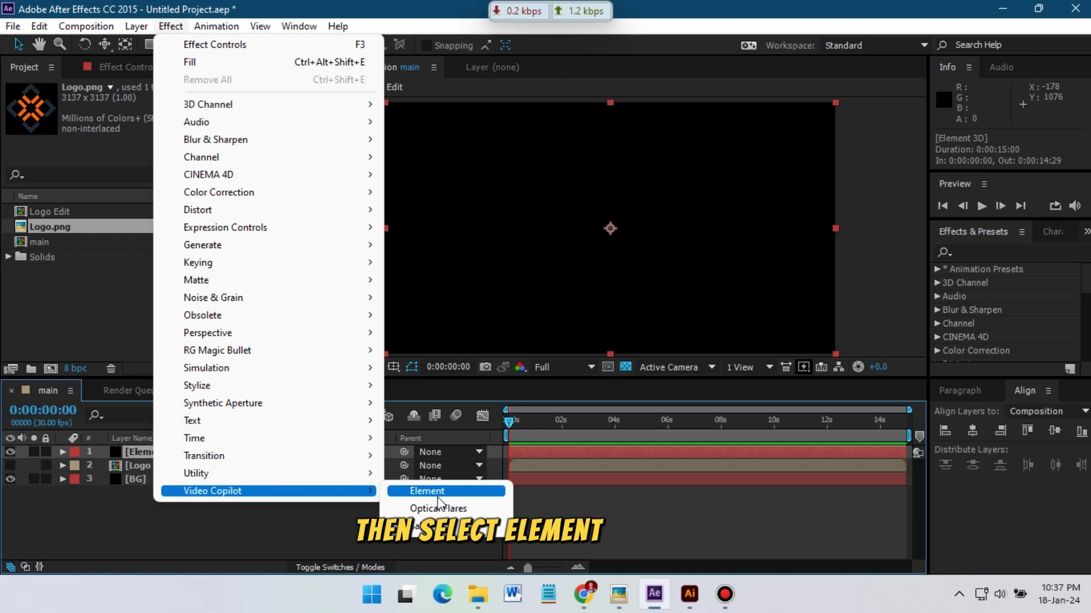
- Apply Element with Path Layer 1 set to Logo Edit, then enter Scene Setup
{"action": "left_click", "coordinate": [438, 497]}
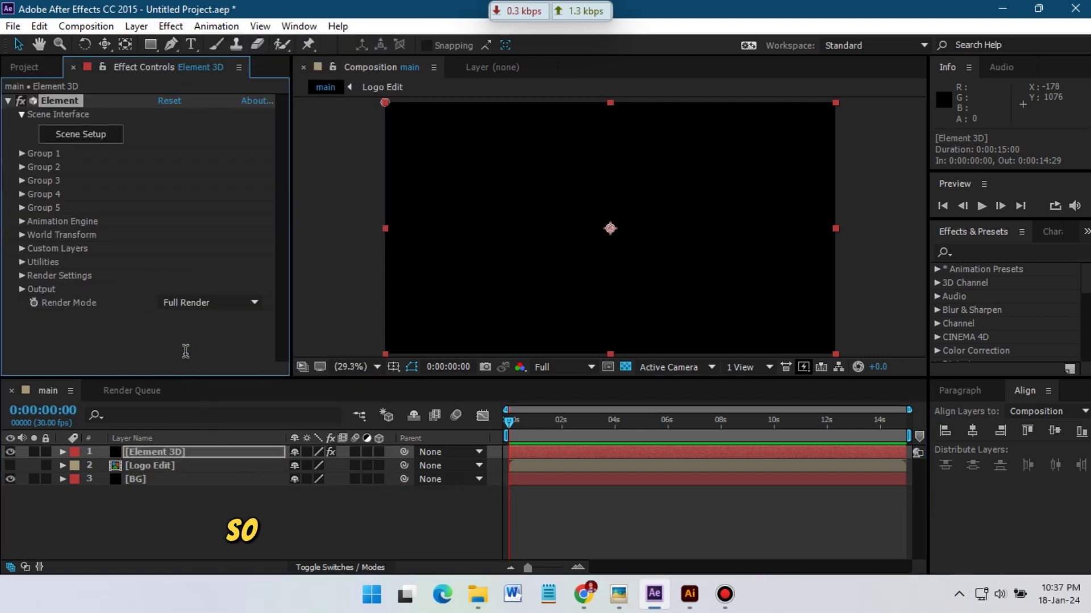
{"action": "left_click", "coordinate": [22, 249]}
{"action": "left_click", "coordinate": [35, 262]}
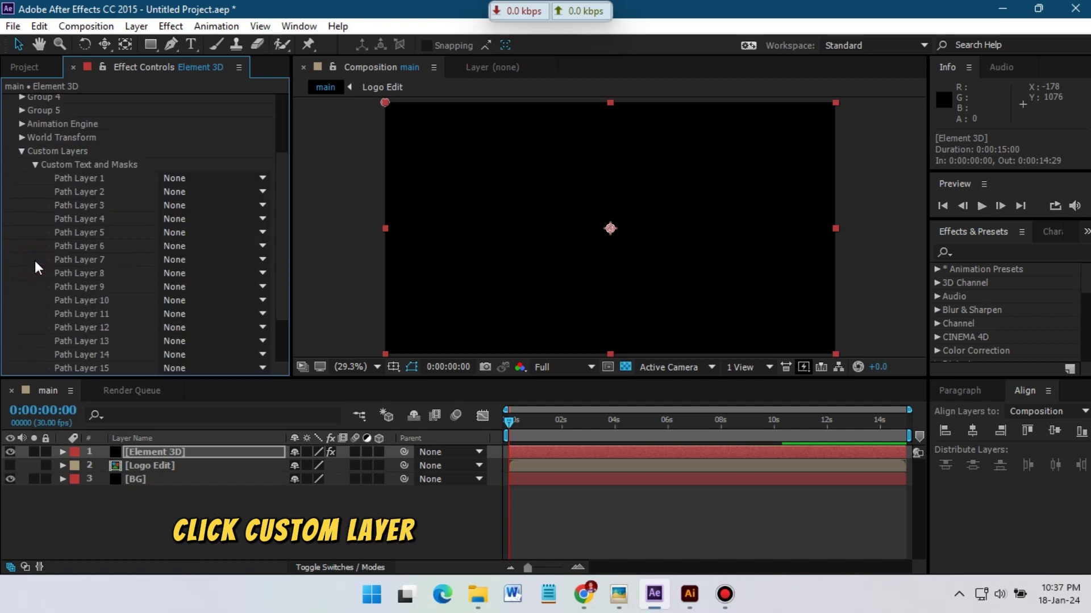
{"action": "left_click", "coordinate": [194, 178]}
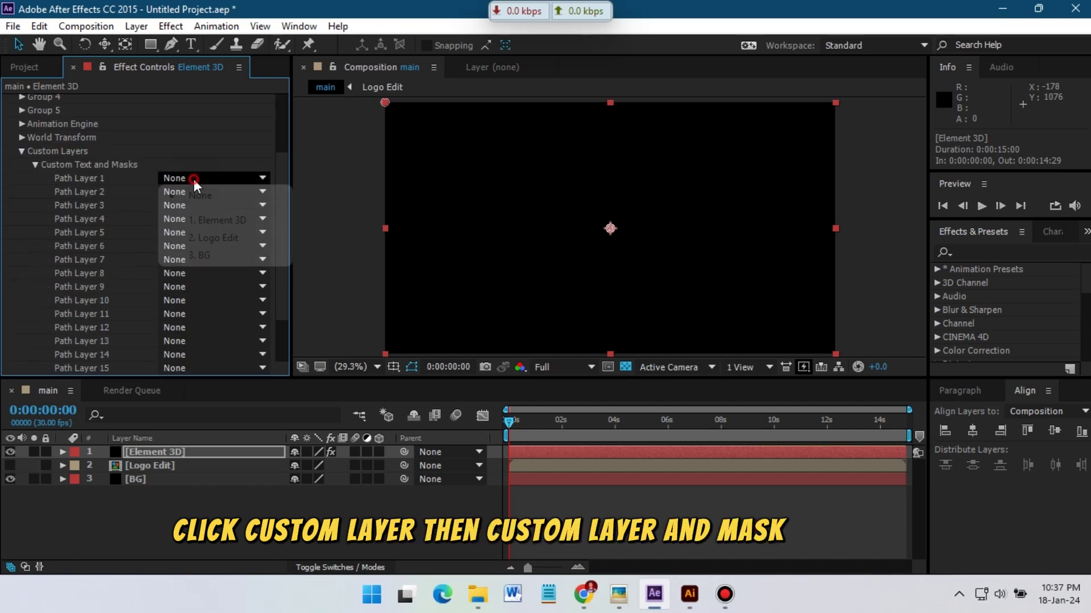
{"action": "left_click", "coordinate": [228, 241]}
{"action": "left_click", "coordinate": [35, 165]}
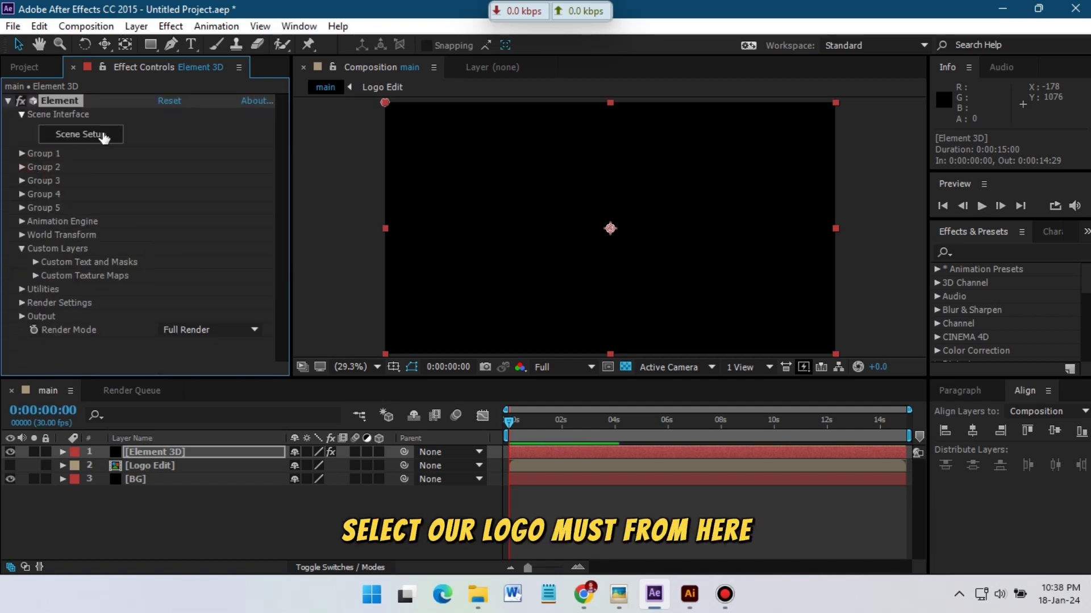
{"action": "left_click", "coordinate": [87, 138]}
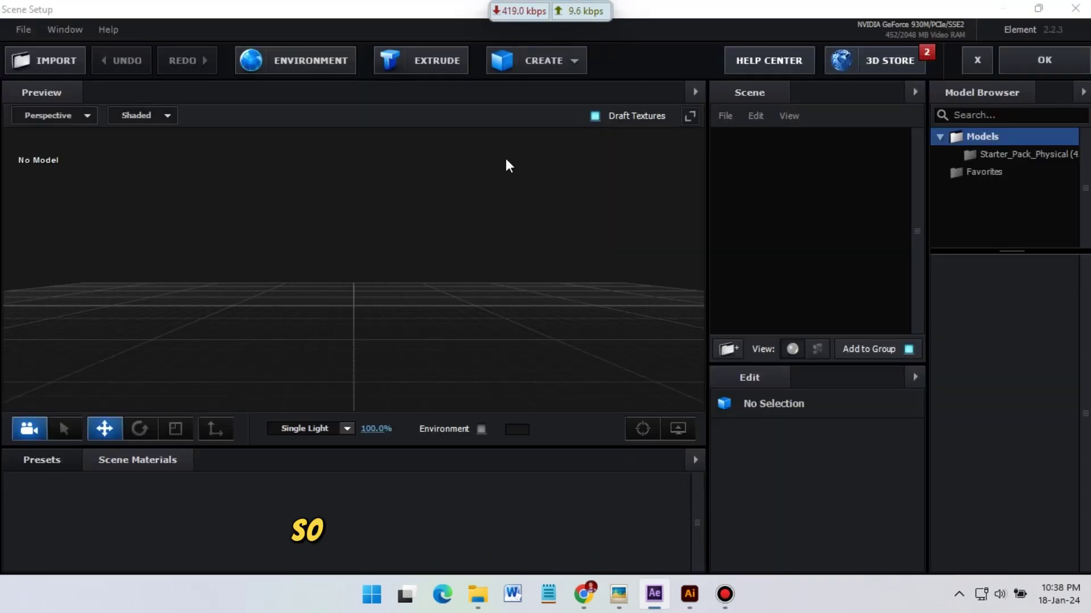
- Extrude the logo path and set Bevel 1's extrude depth to 2, then 1.50
{"action": "left_click", "coordinate": [434, 61]}
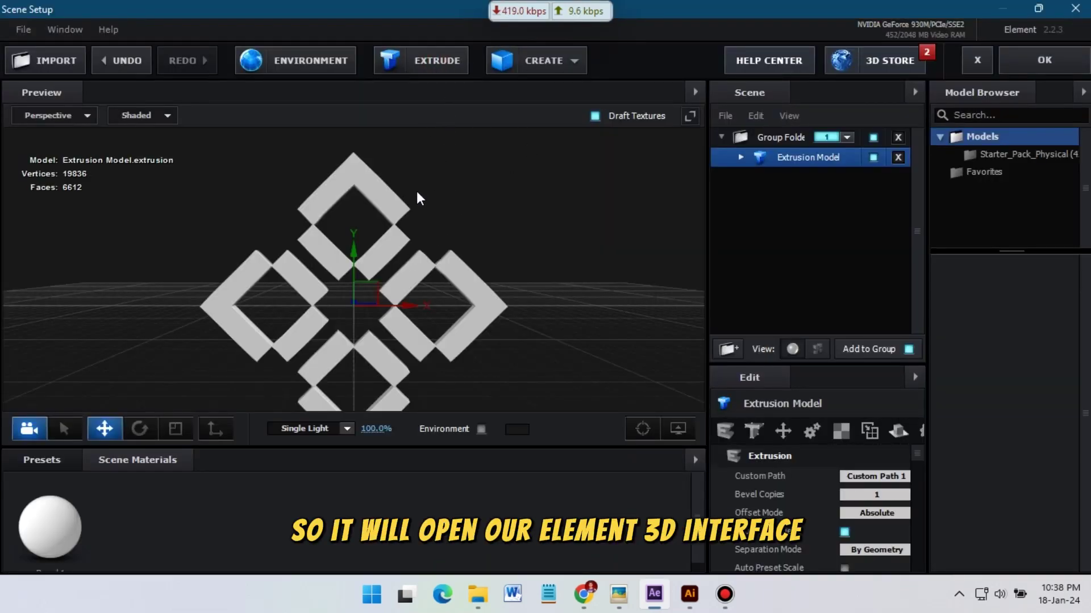
{"action": "mouse_move", "coordinate": [507, 223]}
{"action": "left_mouse_down"}
{"action": "mouse_move", "coordinate": [425, 245]}
{"action": "mouse_move", "coordinate": [468, 210]}
{"action": "mouse_move", "coordinate": [439, 201]}
{"action": "mouse_move", "coordinate": [417, 219]}
{"action": "mouse_move", "coordinate": [438, 241]}
{"action": "mouse_move", "coordinate": [511, 221]}
{"action": "left_mouse_up"}
{"action": "left_click", "coordinate": [741, 157]}
{"action": "left_click", "coordinate": [812, 177]}
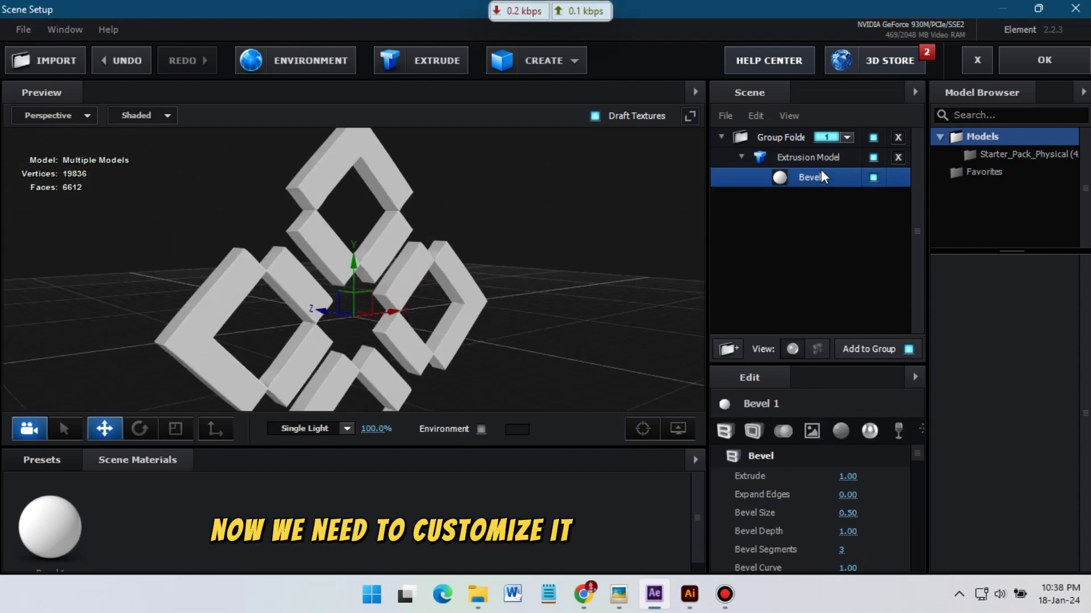
{"action": "left_click", "coordinate": [847, 476]}
{"action": "type", "text": "2"}
{"action": "key", "text": "Return"}
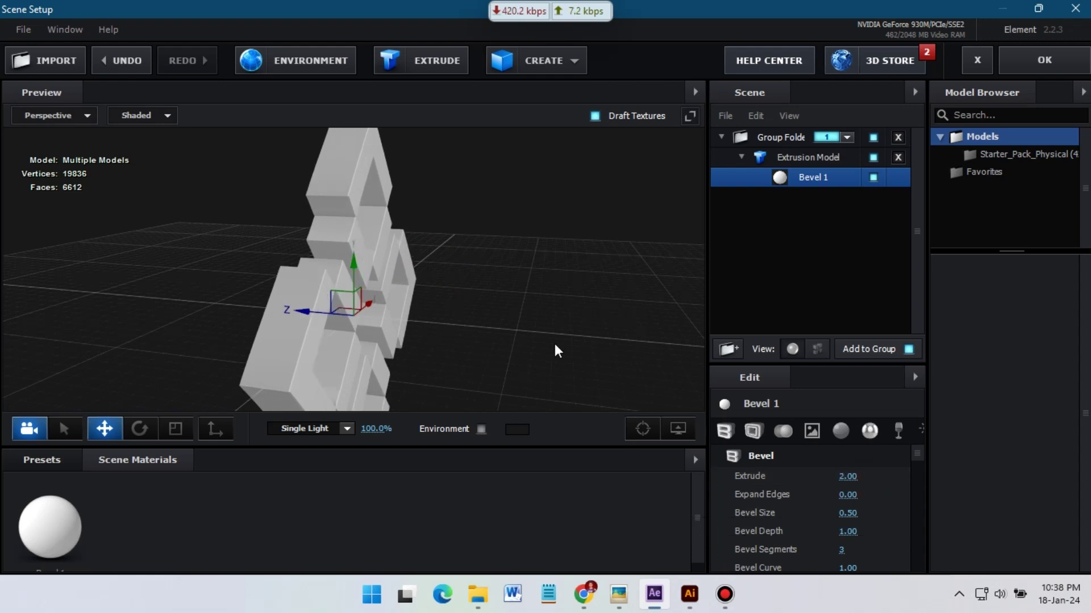
{"action": "left_click", "coordinate": [847, 476]}
{"action": "type", "text": "1.5"}
{"action": "key", "text": "Return"}
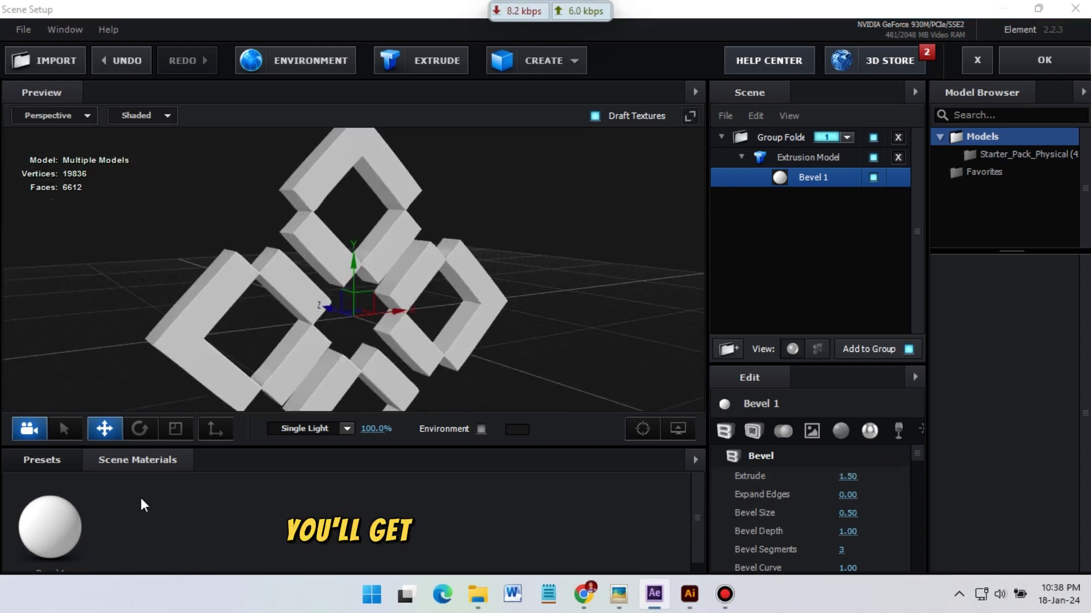
- Apply a clean metal material from Pro_Shaders_2 > Metal to Bevel 1
{"action": "double_click", "coordinate": [80, 528]}
{"action": "left_click", "coordinate": [85, 560]}
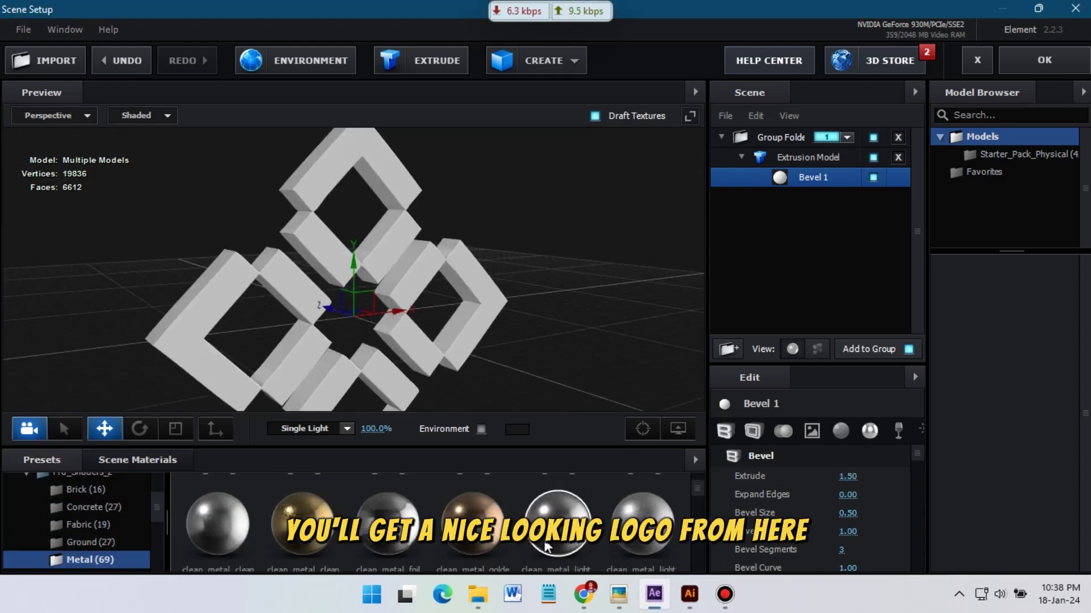
{"action": "left_click_drag", "start_coordinate": [217, 527], "coordinate": [816, 181]}
{"action": "mouse_move", "coordinate": [419, 224]}
{"action": "left_mouse_down"}
{"action": "mouse_move", "coordinate": [502, 289]}
{"action": "mouse_move", "coordinate": [364, 258]}
{"action": "left_mouse_up"}
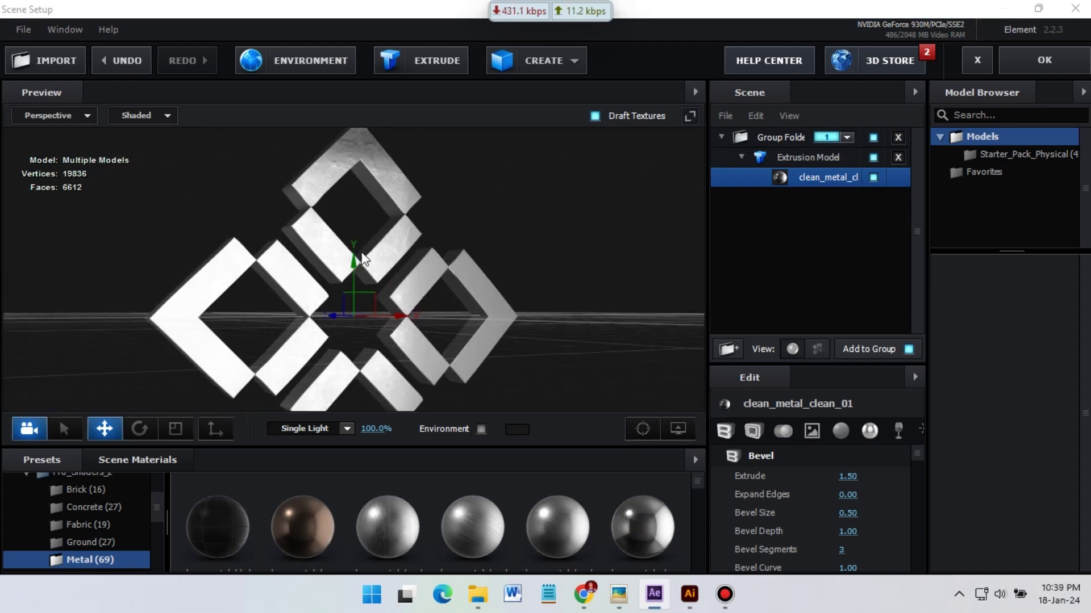
{"action": "left_click", "coordinate": [818, 162]}
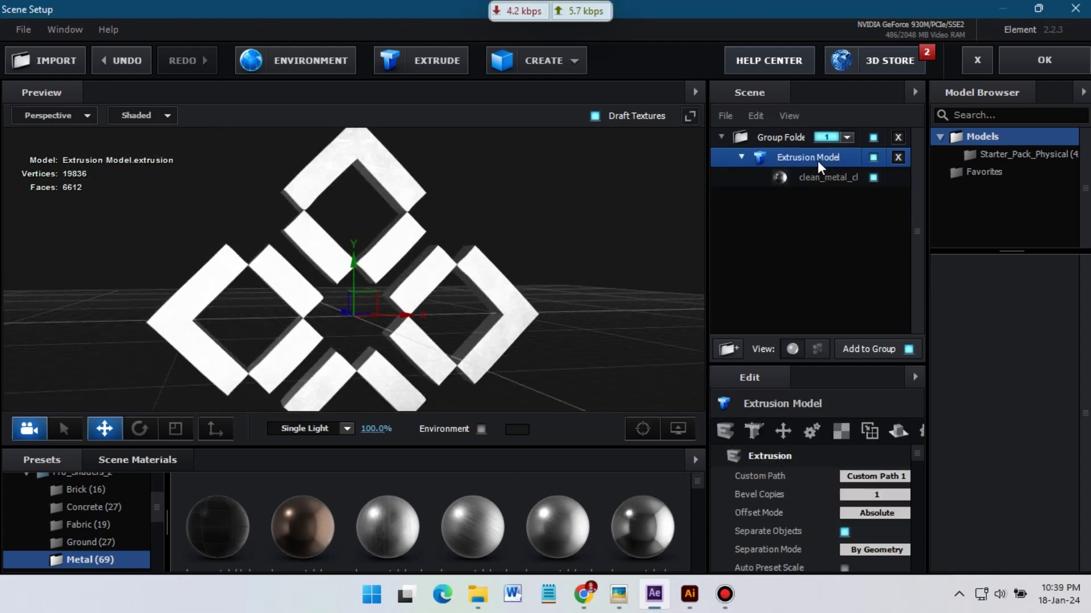
- Add a second bevel to the logo and give it the gold clean-metal material
{"action": "left_click", "coordinate": [753, 431]}
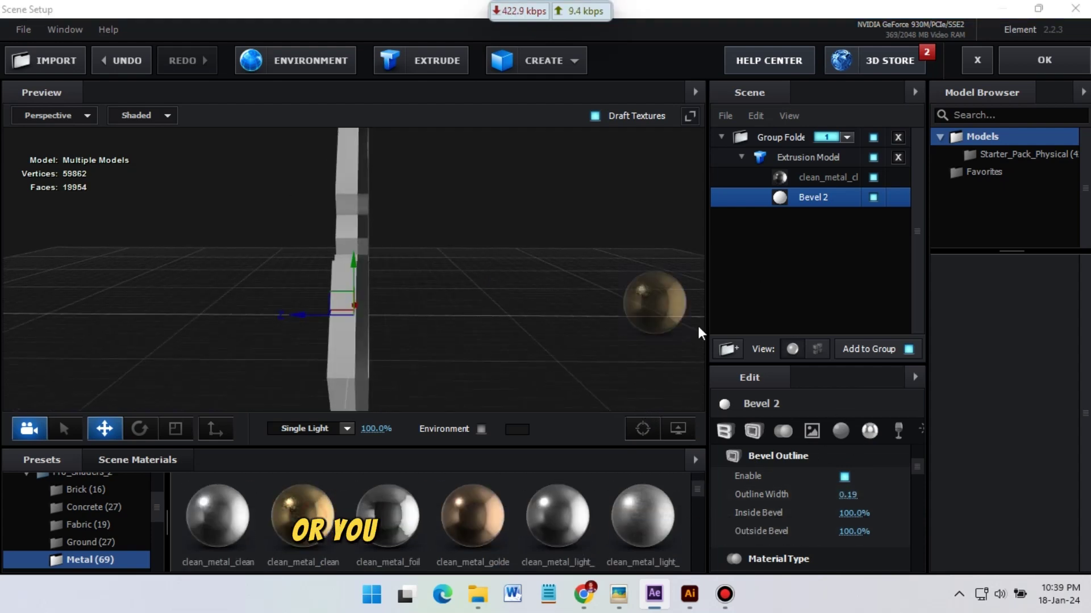
{"action": "mouse_move", "coordinate": [303, 517]}
{"action": "left_mouse_down"}
{"action": "mouse_move", "coordinate": [386, 328]}
{"action": "mouse_move", "coordinate": [407, 207]}
{"action": "left_mouse_up"}
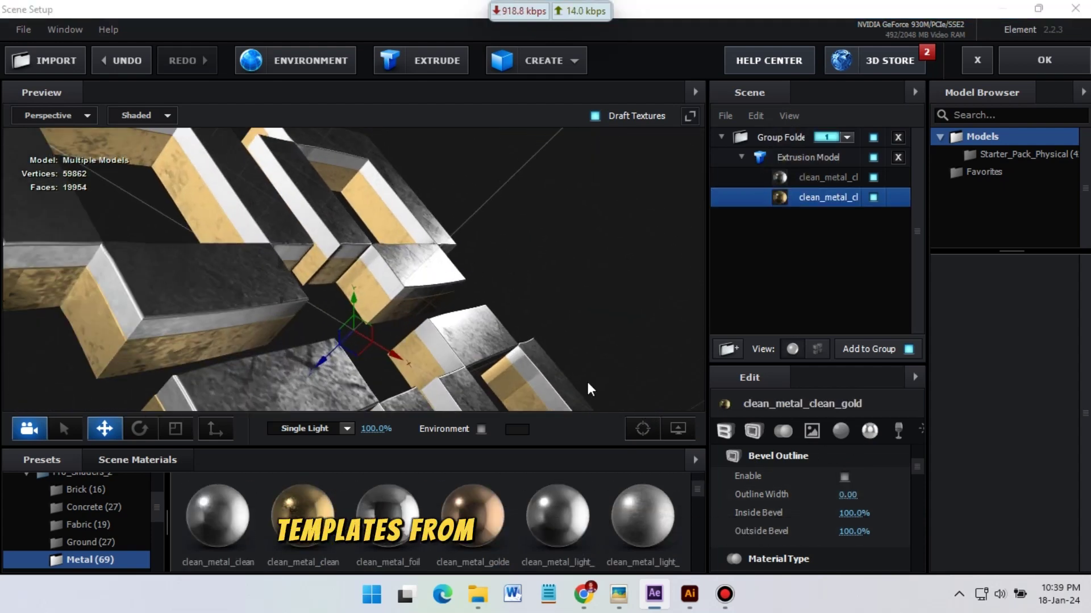
{"action": "scroll", "coordinate": [846, 516], "scroll_direction": "down", "scroll_amount": 3}
{"action": "scroll", "coordinate": [845, 516], "scroll_direction": "up", "scroll_amount": 3}
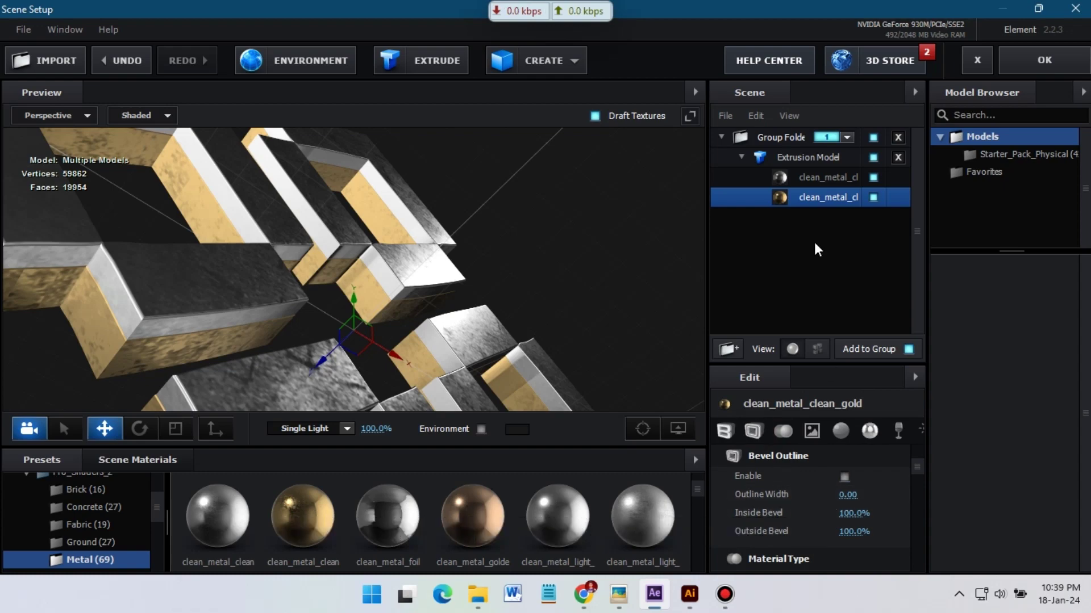
- Enable the gold bevel's outline and set its outline width to 1
{"action": "left_click", "coordinate": [818, 181]}
{"action": "left_click_drag", "start_coordinate": [846, 494], "coordinate": [854, 494]}
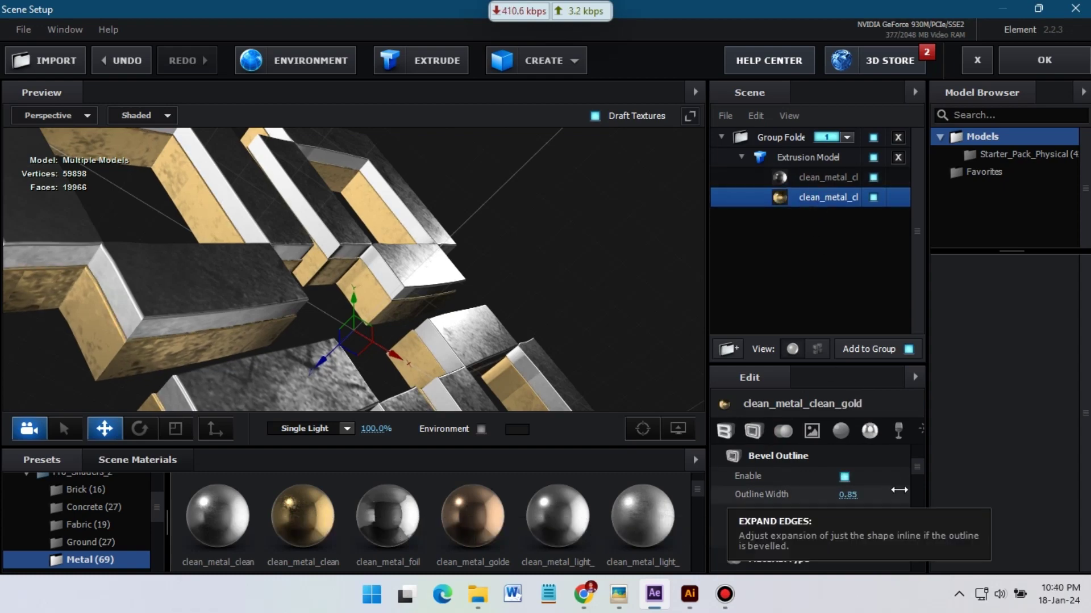
{"action": "scroll", "coordinate": [584, 255], "scroll_direction": "down", "scroll_amount": 3}
{"action": "mouse_move", "coordinate": [584, 267]}
{"action": "left_mouse_down"}
{"action": "mouse_move", "coordinate": [580, 357]}
{"action": "mouse_move", "coordinate": [490, 245]}
{"action": "mouse_move", "coordinate": [609, 312]}
{"action": "mouse_move", "coordinate": [442, 253]}
{"action": "mouse_move", "coordinate": [300, 244]}
{"action": "mouse_move", "coordinate": [452, 250]}
{"action": "left_mouse_up"}
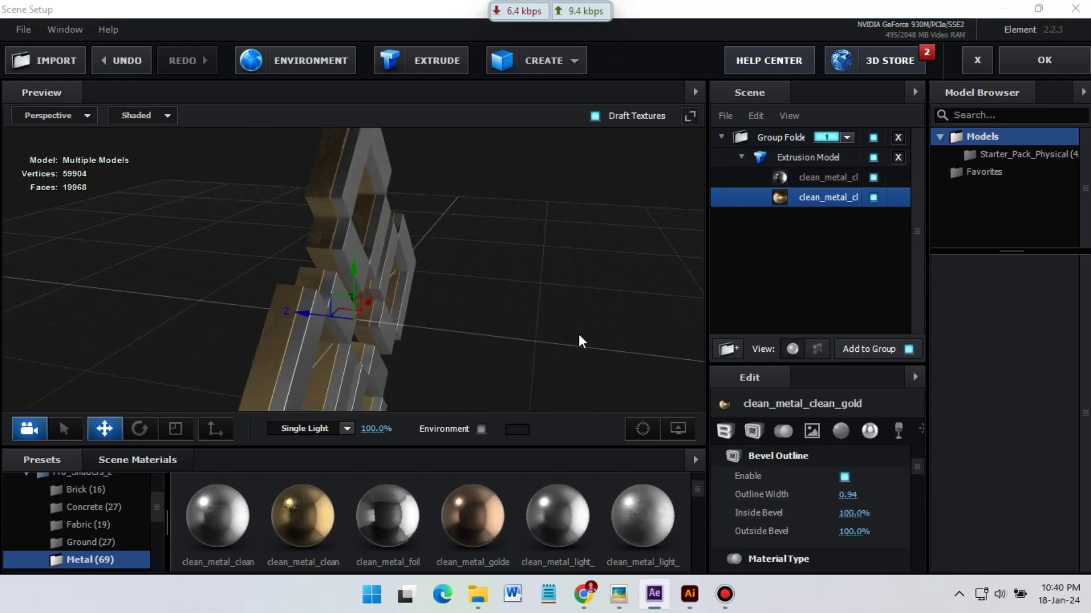
{"action": "scroll", "coordinate": [452, 250], "scroll_direction": "up", "scroll_amount": 5}
{"action": "left_click_drag", "start_coordinate": [846, 495], "coordinate": [849, 495]}
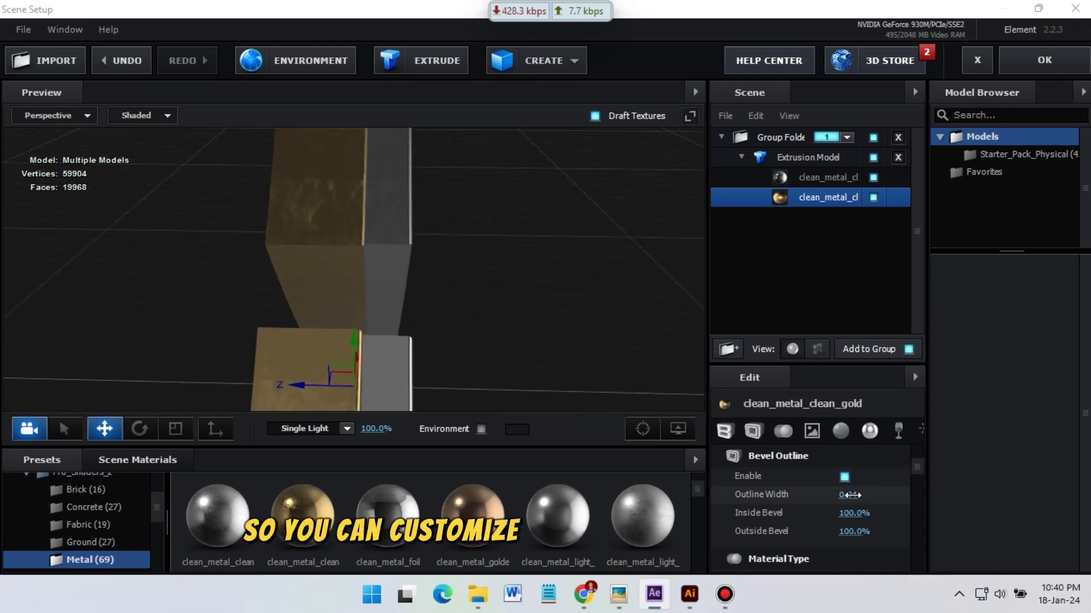
{"action": "type", "text": "1.200"}
{"action": "key", "text": "Return"}
- Select the third bevel layer and turn on its bevel outline
{"action": "mouse_move", "coordinate": [382, 239]}
{"action": "left_mouse_down"}
{"action": "mouse_move", "coordinate": [445, 237]}
{"action": "mouse_move", "coordinate": [431, 280]}
{"action": "left_mouse_up"}
{"action": "scroll", "coordinate": [857, 518], "scroll_direction": "up", "scroll_amount": 3}
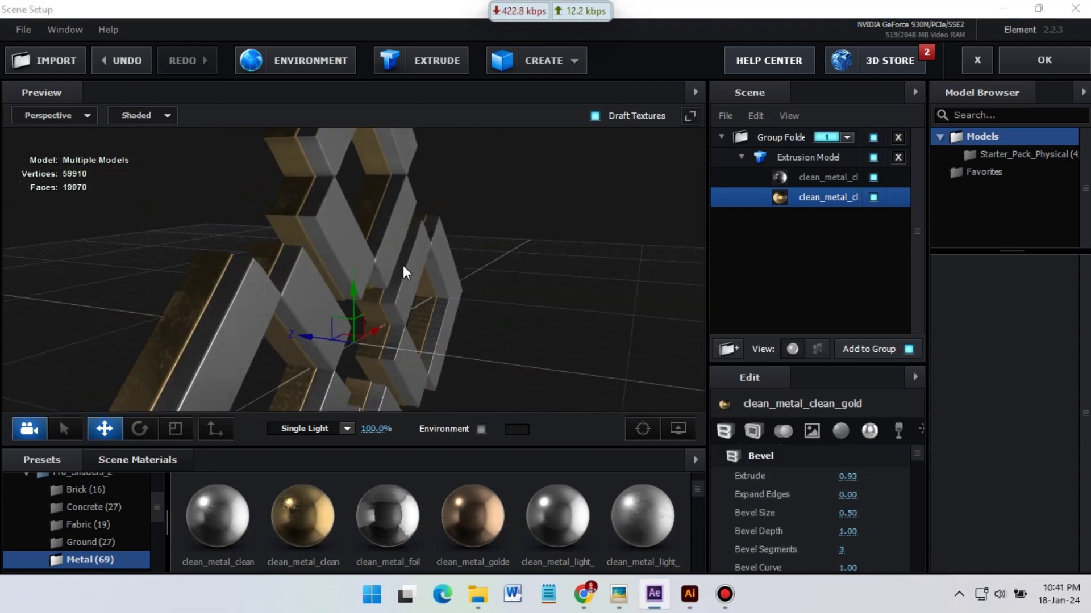
{"action": "right_click", "coordinate": [809, 197]}
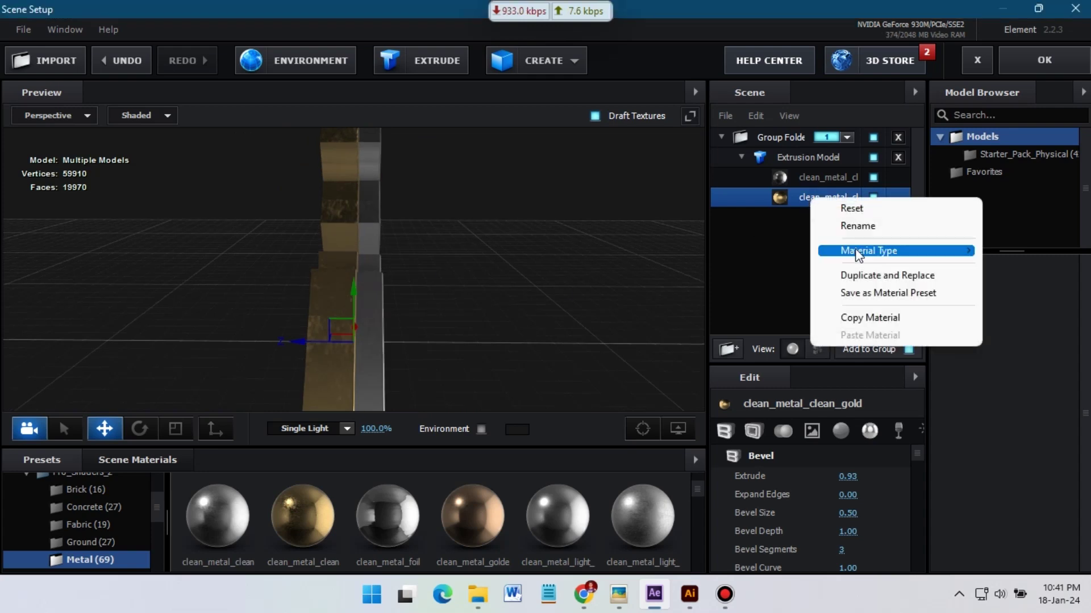
{"action": "left_click", "coordinate": [793, 204]}
{"action": "left_click", "coordinate": [811, 159]}
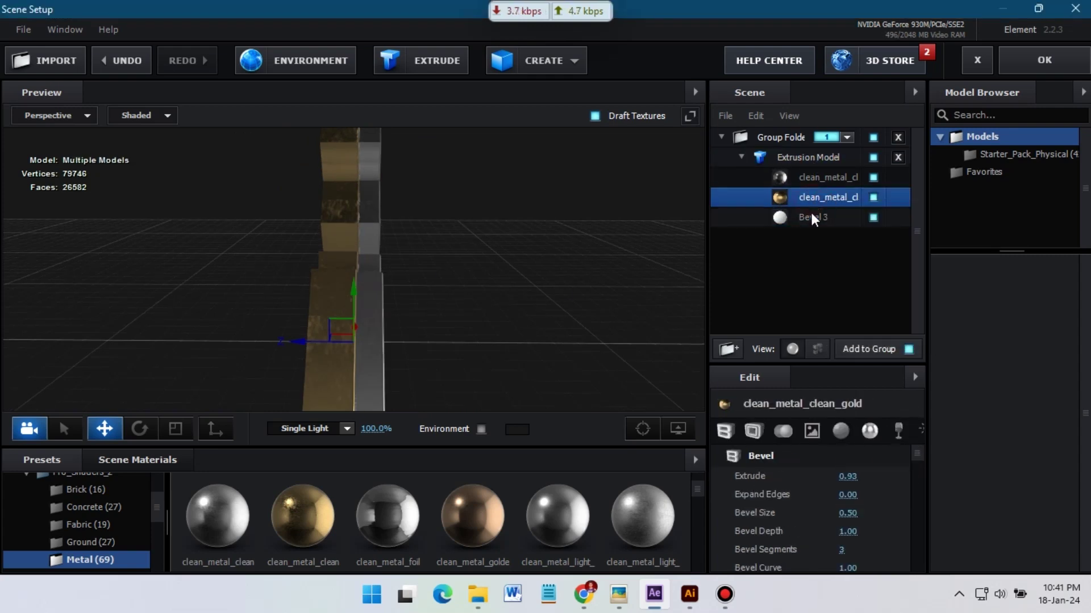
{"action": "left_click", "coordinate": [812, 217]}
{"action": "left_click", "coordinate": [844, 477]}
{"action": "left_click", "coordinate": [855, 495]}
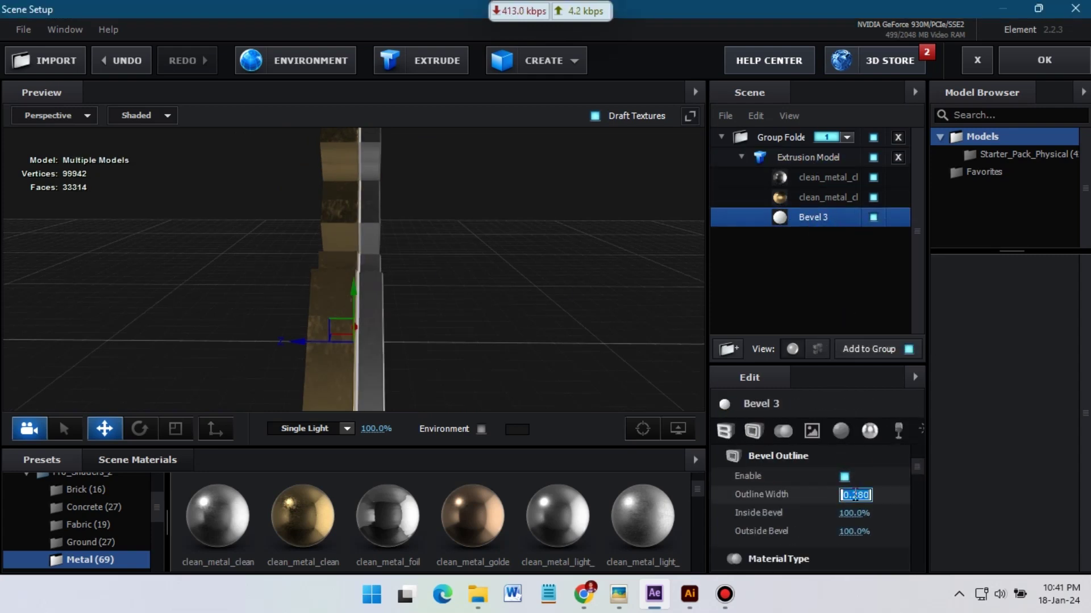
{"action": "key", "text": "Return"}
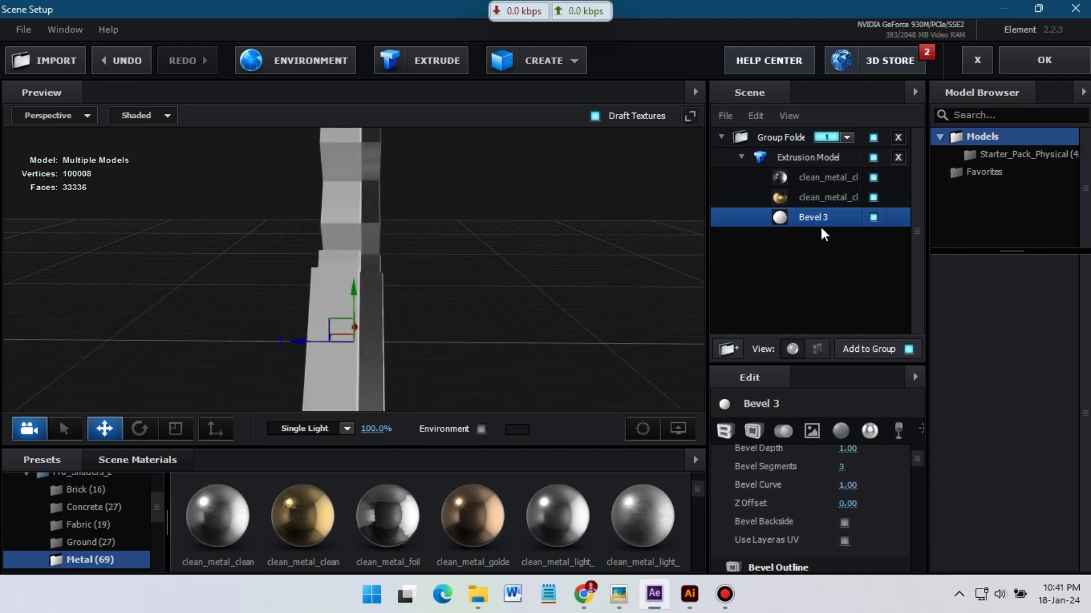
- Apply metal_black to the third bevel and set its outline width to 1.70
{"action": "left_click", "coordinate": [736, 437]}
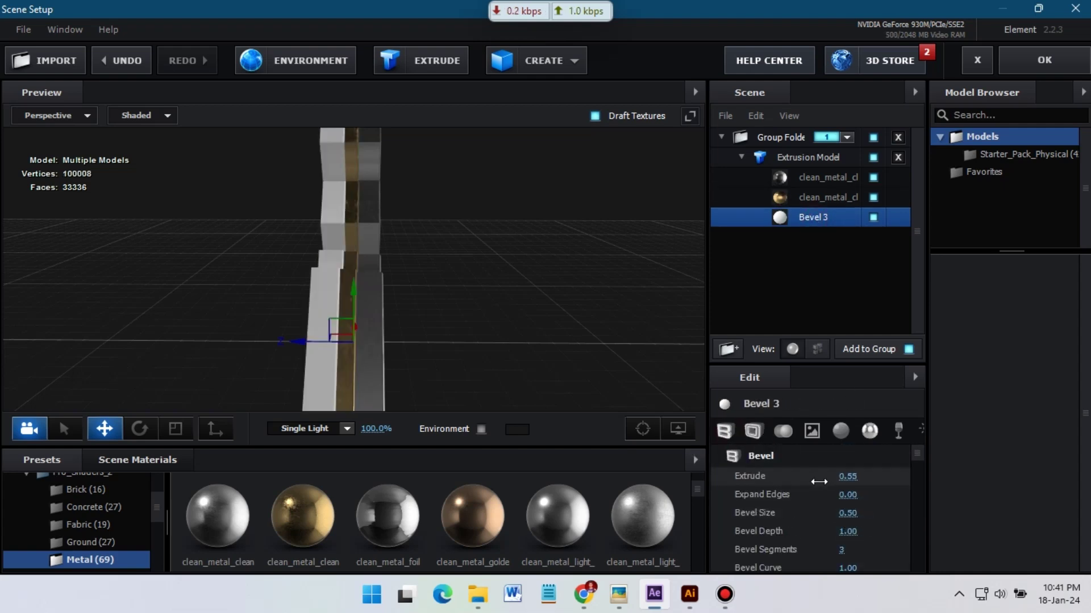
{"action": "scroll", "coordinate": [471, 511], "scroll_direction": "down", "scroll_amount": 2}
{"action": "left_click_drag", "start_coordinate": [643, 506], "coordinate": [812, 218]}
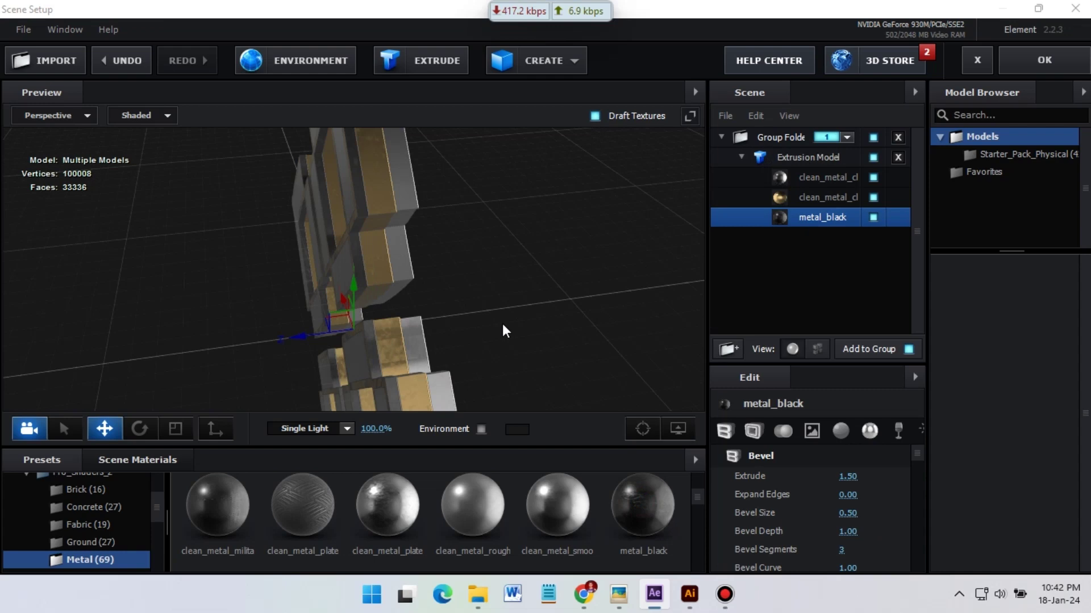
{"action": "mouse_move", "coordinate": [505, 329]}
{"action": "left_mouse_down"}
{"action": "mouse_move", "coordinate": [419, 273]}
{"action": "mouse_move", "coordinate": [512, 304]}
{"action": "left_mouse_up"}
{"action": "left_click", "coordinate": [753, 431]}
{"action": "left_click", "coordinate": [812, 218]}
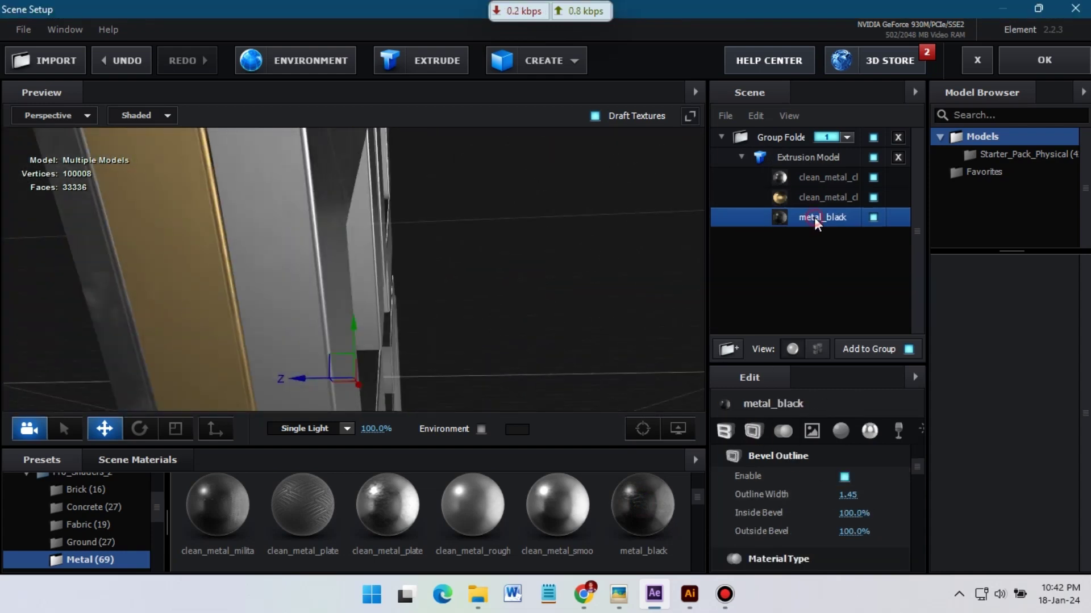
{"action": "left_click", "coordinate": [841, 495]}
{"action": "type", "text": "1.7"}
{"action": "key", "text": "Return"}
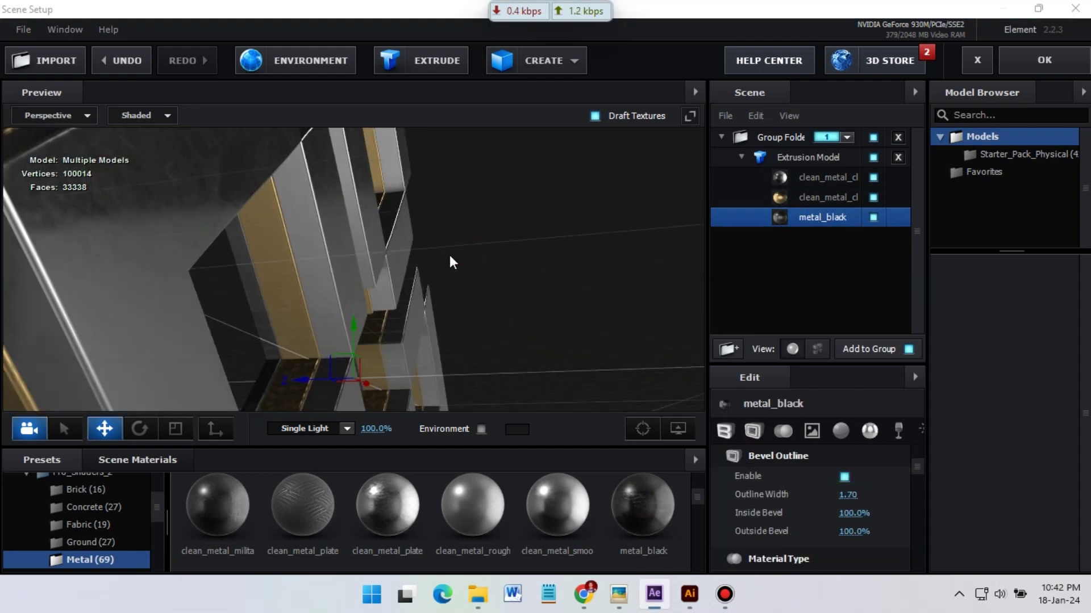
{"action": "mouse_move", "coordinate": [450, 260]}
{"action": "left_mouse_down"}
{"action": "mouse_move", "coordinate": [401, 224]}
{"action": "mouse_move", "coordinate": [433, 302]}
{"action": "mouse_move", "coordinate": [329, 230]}
{"action": "mouse_move", "coordinate": [216, 318]}
{"action": "left_mouse_up"}
{"action": "scroll", "coordinate": [19, 517], "scroll_direction": "up", "scroll_amount": 3}
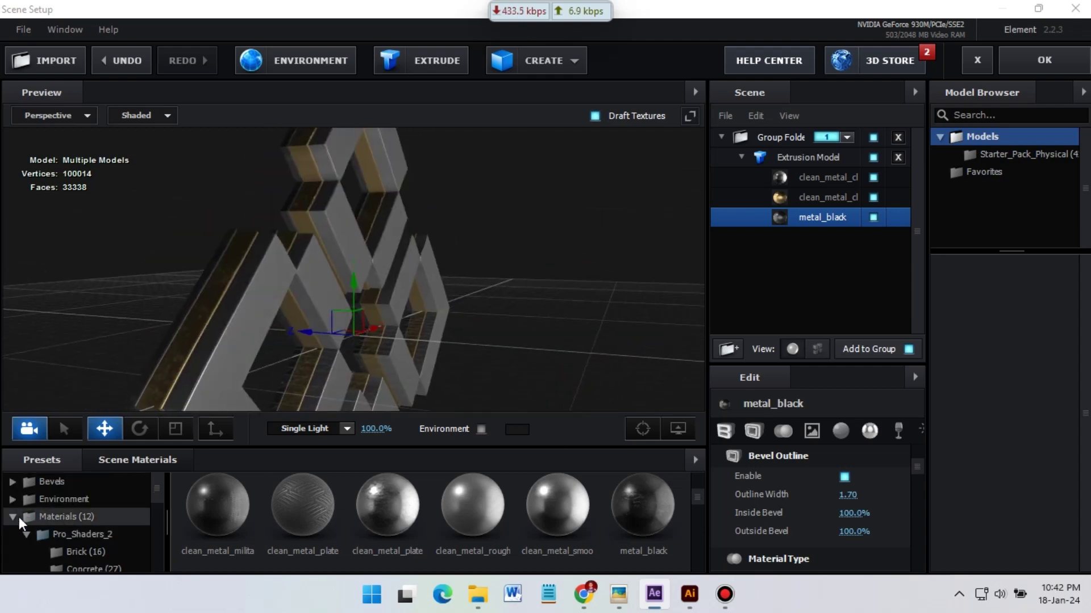
{"action": "left_click", "coordinate": [22, 528]}
- Apply the Physical Chrome, Black_Gloss and Gold materials to the logo's bevels
{"action": "left_click", "coordinate": [80, 561]}
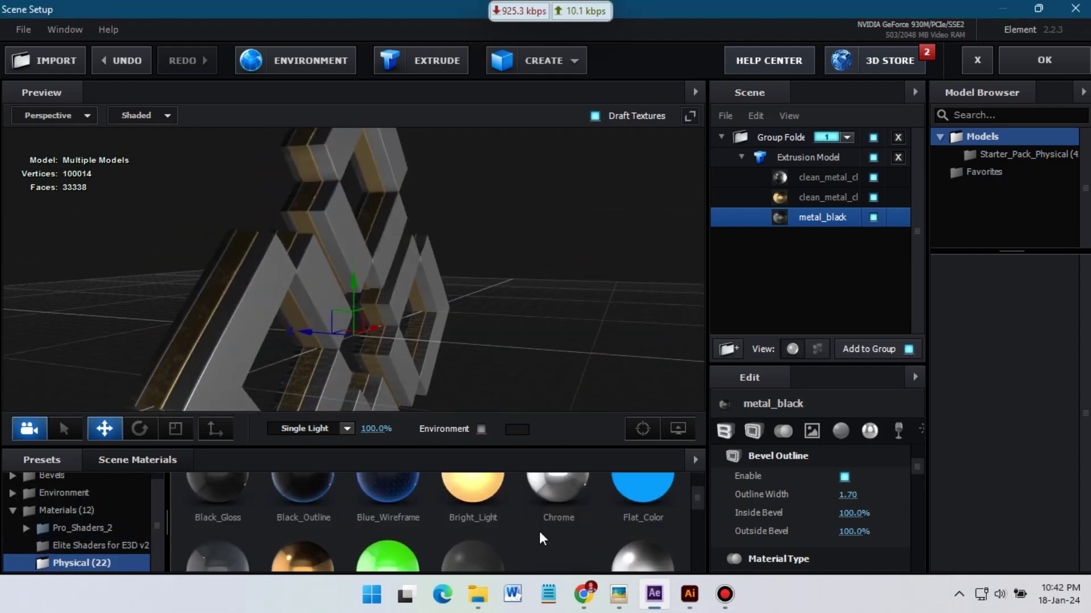
{"action": "mouse_move", "coordinate": [563, 539]}
{"action": "left_mouse_down"}
{"action": "mouse_move", "coordinate": [490, 246]}
{"action": "mouse_move", "coordinate": [450, 280]}
{"action": "left_mouse_up"}
{"action": "scroll", "coordinate": [227, 528], "scroll_direction": "down", "scroll_amount": 1}
{"action": "scroll", "coordinate": [228, 528], "scroll_direction": "up", "scroll_amount": 1}
{"action": "mouse_move", "coordinate": [228, 528]}
{"action": "left_mouse_down"}
{"action": "mouse_move", "coordinate": [352, 249]}
{"action": "mouse_move", "coordinate": [330, 266]}
{"action": "mouse_move", "coordinate": [401, 284]}
{"action": "left_mouse_up"}
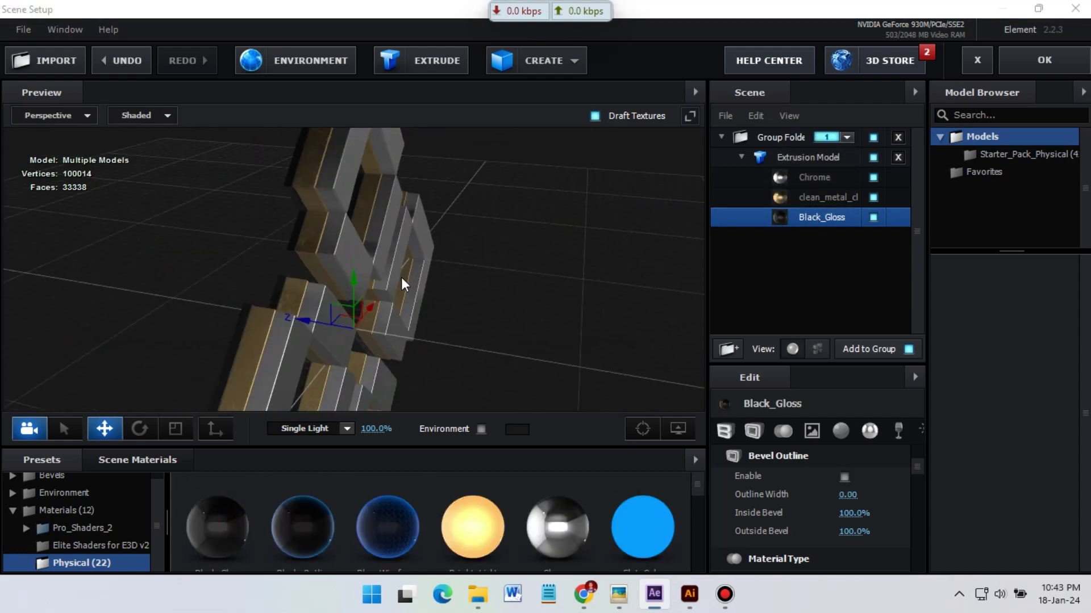
{"action": "scroll", "coordinate": [397, 529], "scroll_direction": "down", "scroll_amount": 1}
{"action": "left_click_drag", "start_coordinate": [303, 516], "coordinate": [807, 197]}
{"action": "left_click_drag", "start_coordinate": [462, 352], "coordinate": [455, 284]}
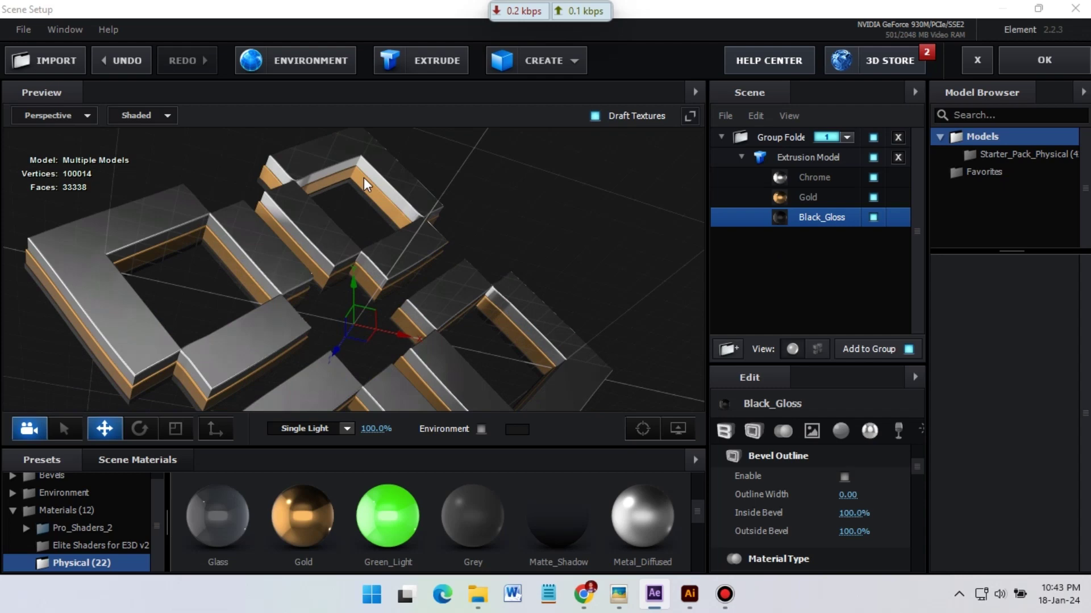
- Change the Chrome material's colour to light grey
{"action": "scroll", "coordinate": [532, 514], "scroll_direction": "down", "scroll_amount": 1}
{"action": "scroll", "coordinate": [532, 514], "scroll_direction": "up", "scroll_amount": 1}
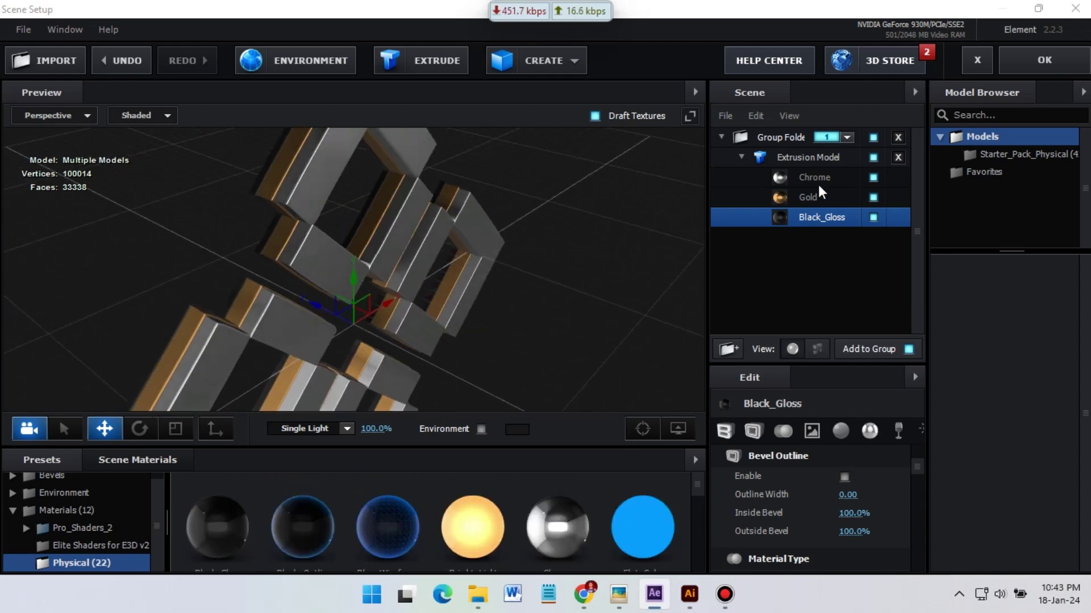
{"action": "left_click", "coordinate": [814, 177]}
{"action": "scroll", "coordinate": [812, 500], "scroll_direction": "down", "scroll_amount": 2}
{"action": "scroll", "coordinate": [813, 500], "scroll_direction": "up", "scroll_amount": 1}
{"action": "left_click", "coordinate": [847, 458]}
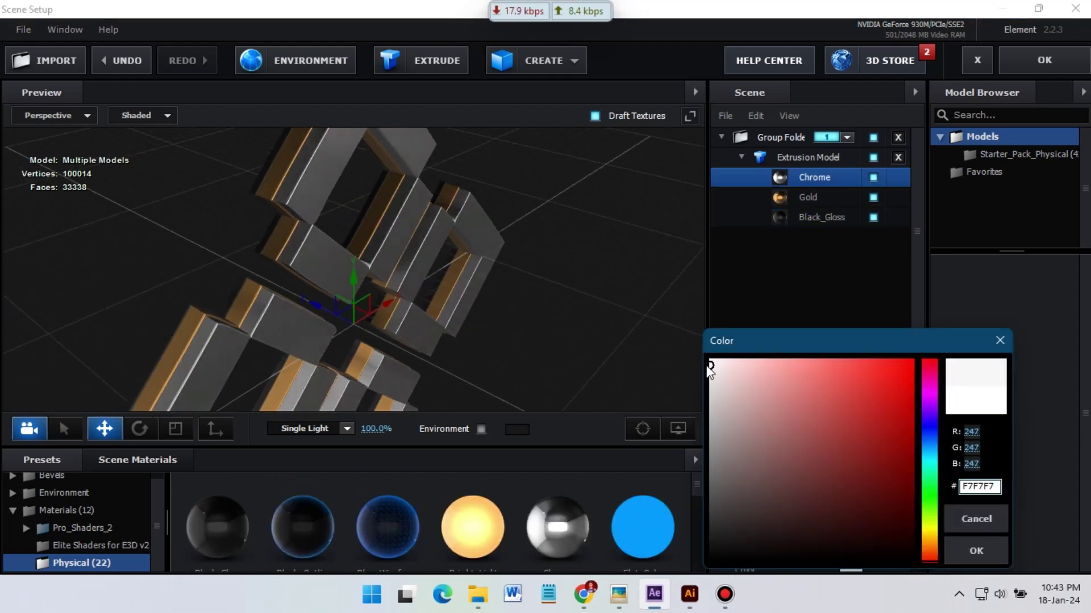
{"action": "left_click_drag", "start_coordinate": [781, 449], "coordinate": [704, 375]}
{"action": "key", "text": "Return"}
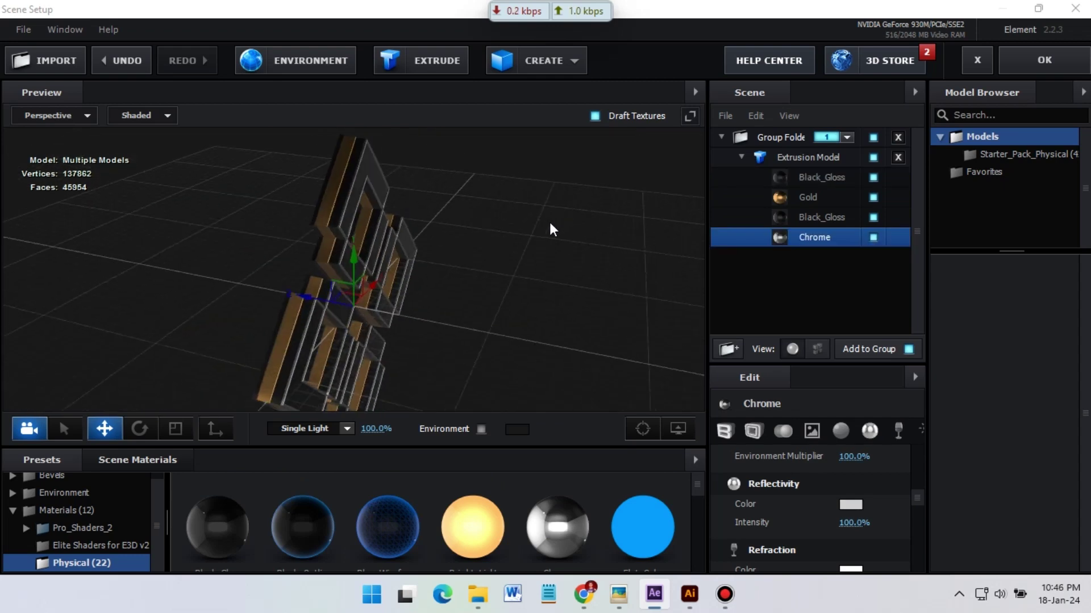
{"action": "left_click_drag", "start_coordinate": [457, 212], "coordinate": [497, 212]}
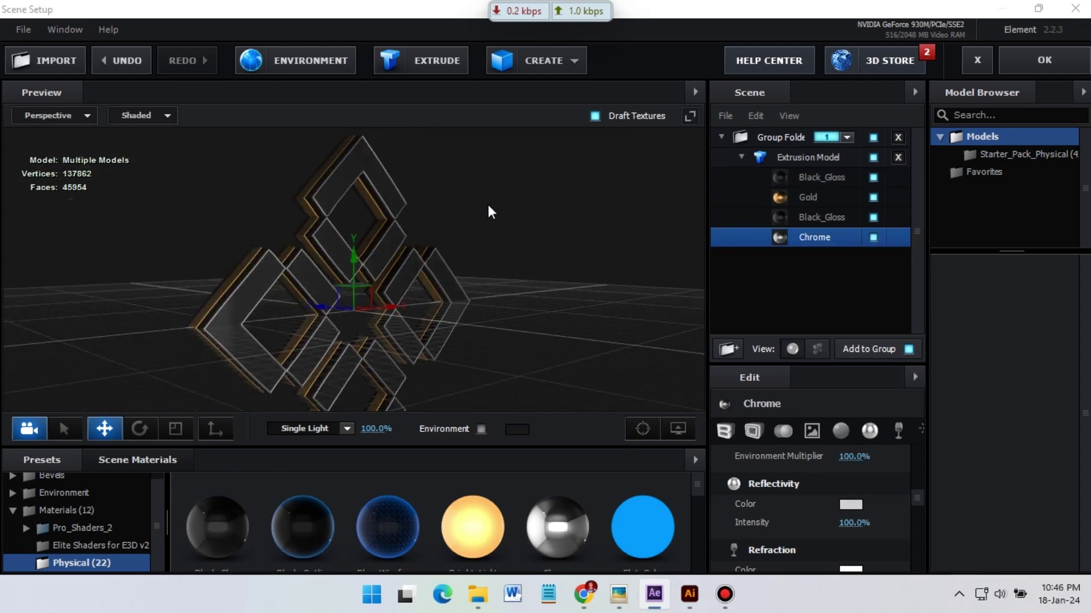
- Create a plane, rotate it flat under the logo, and enlarge it to 100×100
{"action": "left_click", "coordinate": [578, 67]}
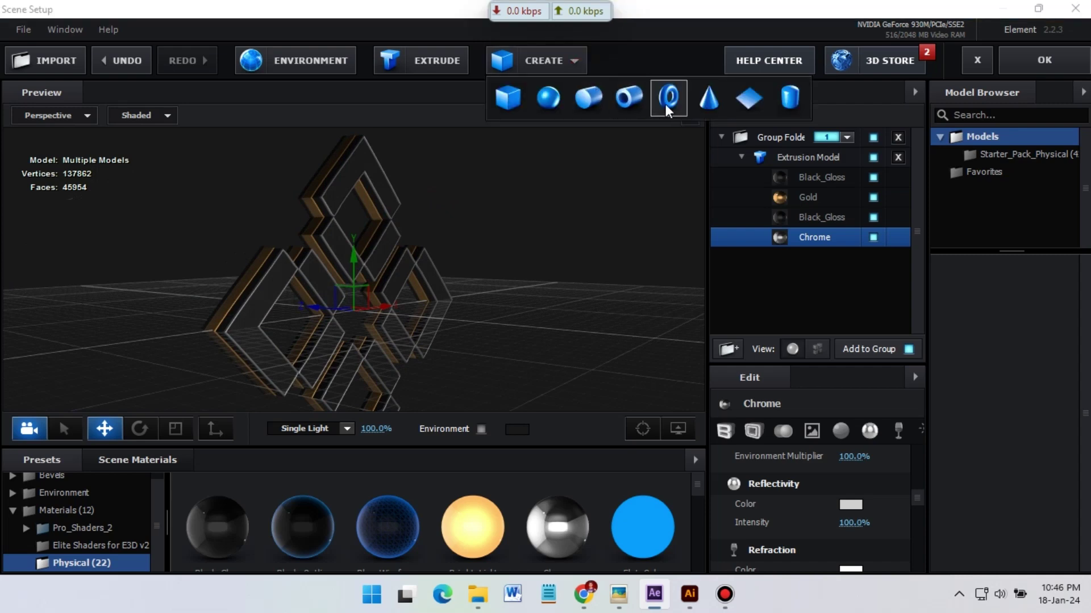
{"action": "left_click", "coordinate": [741, 105]}
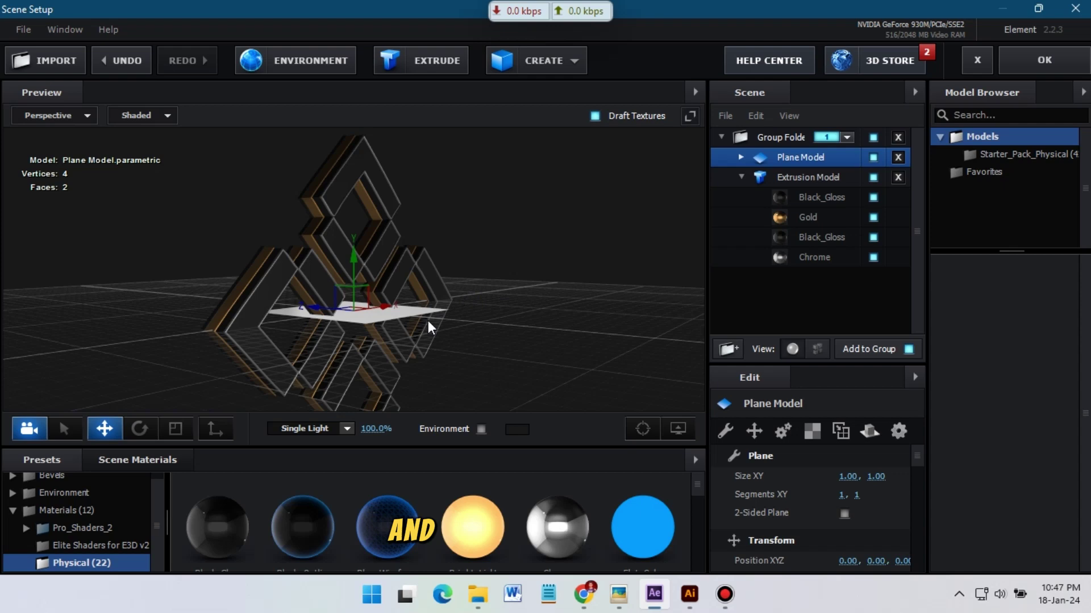
{"action": "left_click", "coordinate": [139, 428]}
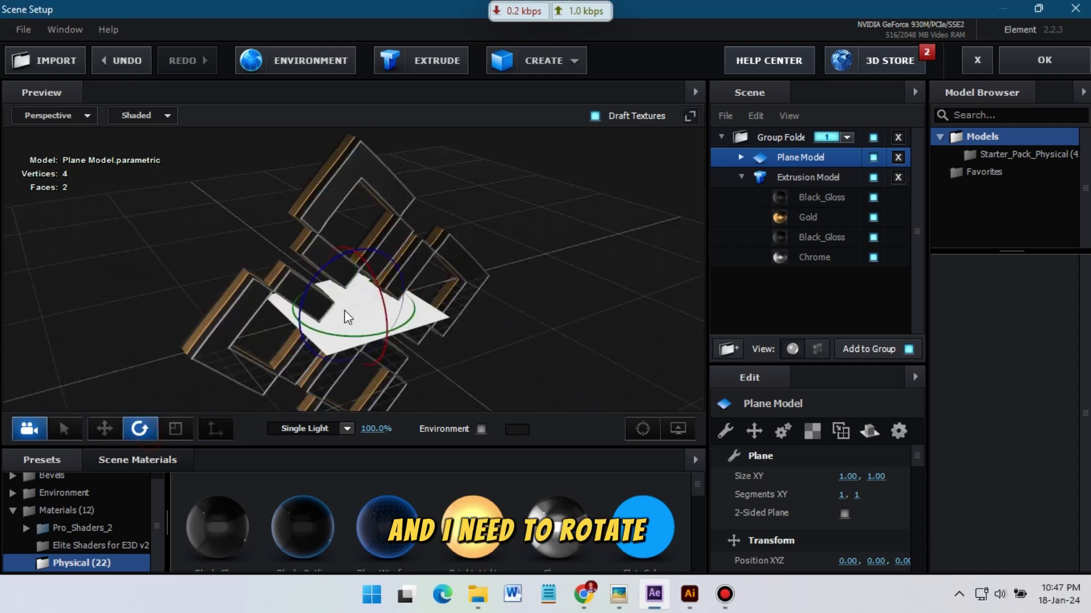
{"action": "left_click_drag", "start_coordinate": [368, 268], "coordinate": [496, 341]}
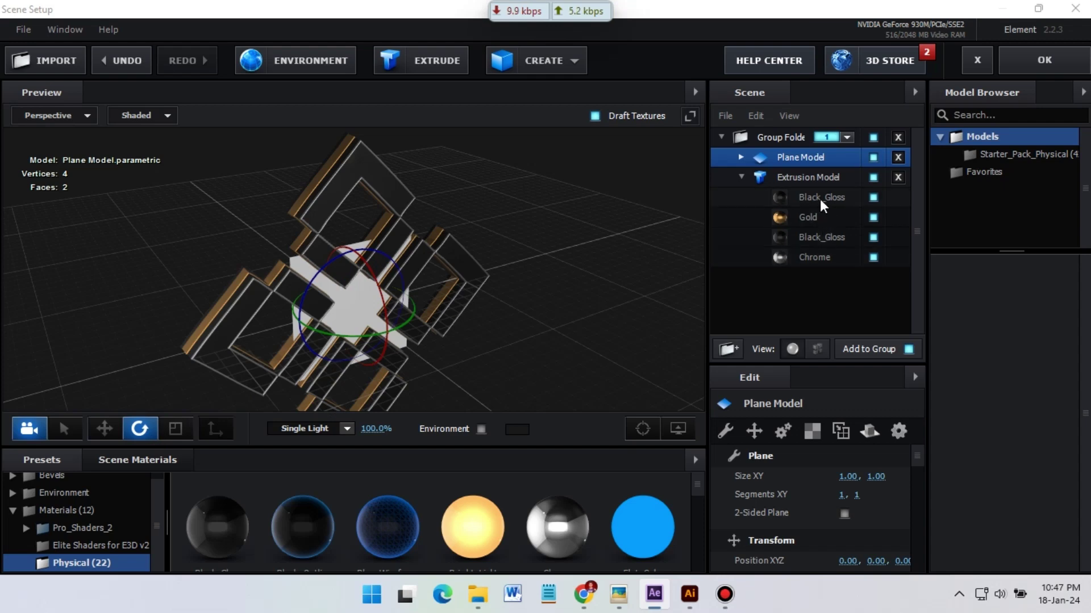
{"action": "left_click_drag", "start_coordinate": [870, 477], "coordinate": [868, 477]}
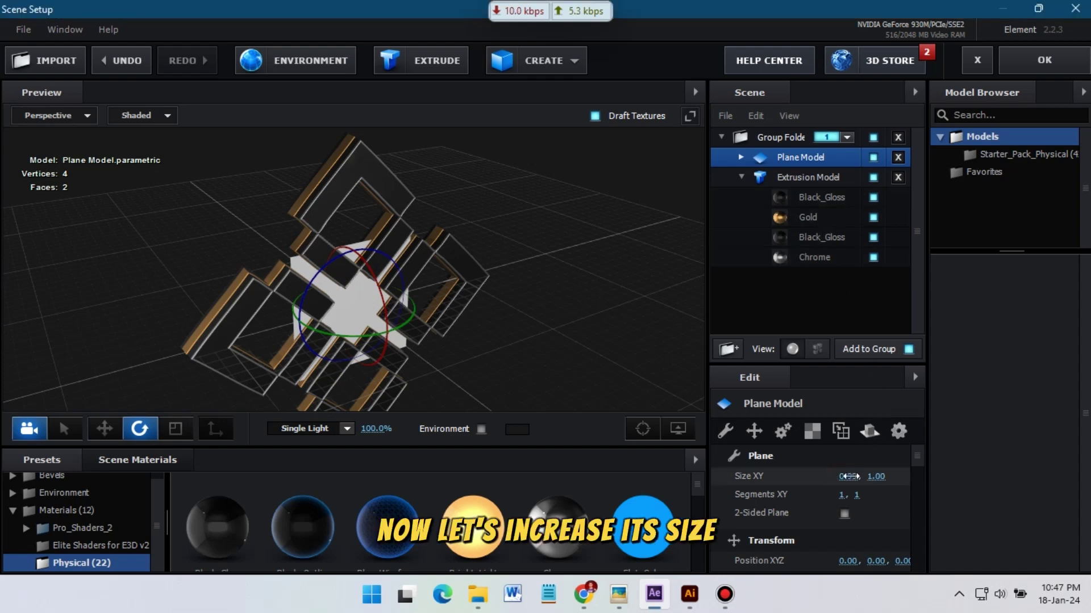
{"action": "left_click", "coordinate": [849, 477]}
{"action": "type", "text": "100"}
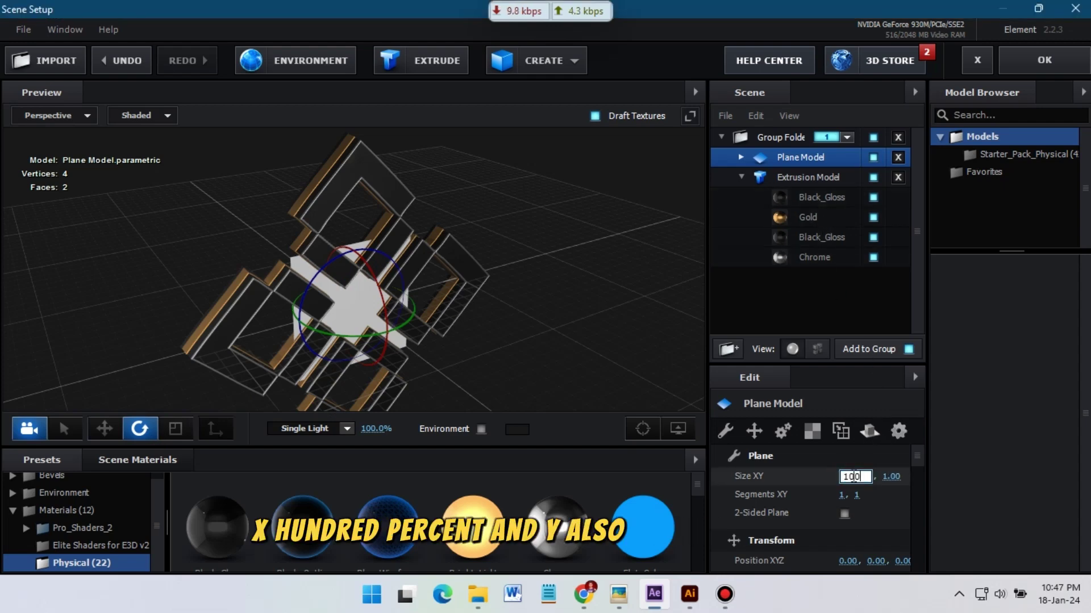
{"action": "key", "text": "Return"}
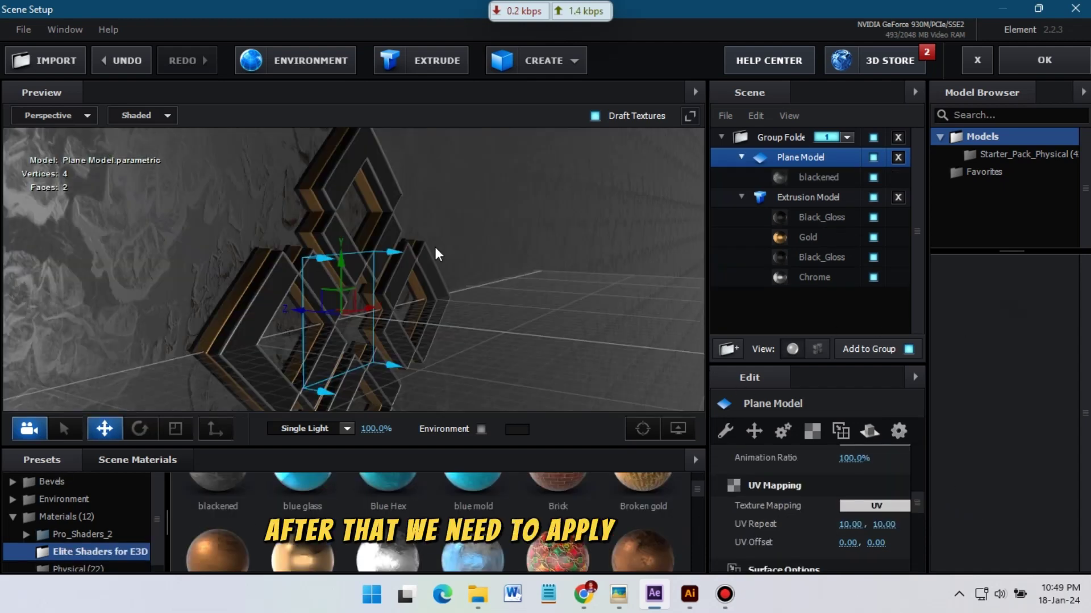
- Give the floor plane the Physical Black_Gloss material
{"action": "mouse_move", "coordinate": [438, 254]}
{"action": "left_mouse_down"}
{"action": "mouse_move", "coordinate": [489, 251]}
{"action": "mouse_move", "coordinate": [468, 244]}
{"action": "left_mouse_up"}
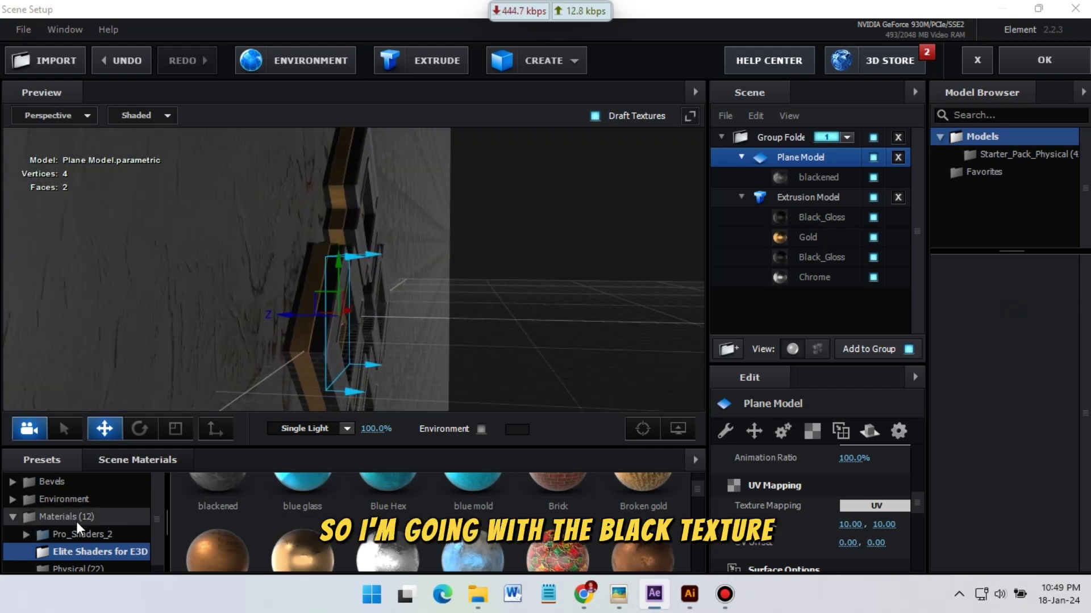
{"action": "scroll", "coordinate": [76, 521], "scroll_direction": "down", "scroll_amount": 1}
{"action": "left_click", "coordinate": [85, 561]}
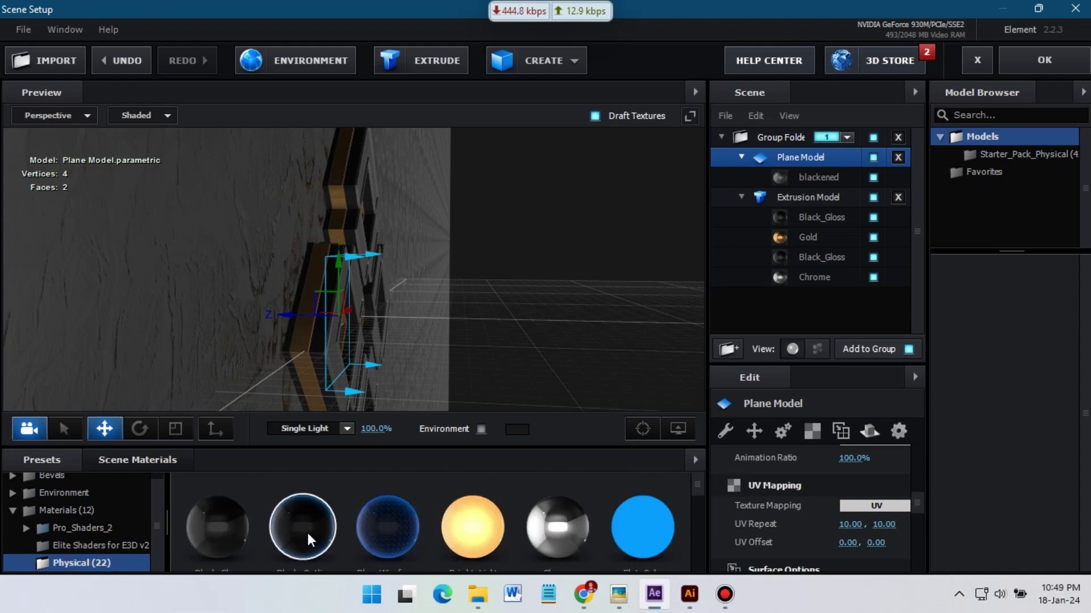
{"action": "left_click_drag", "start_coordinate": [308, 533], "coordinate": [786, 152]}
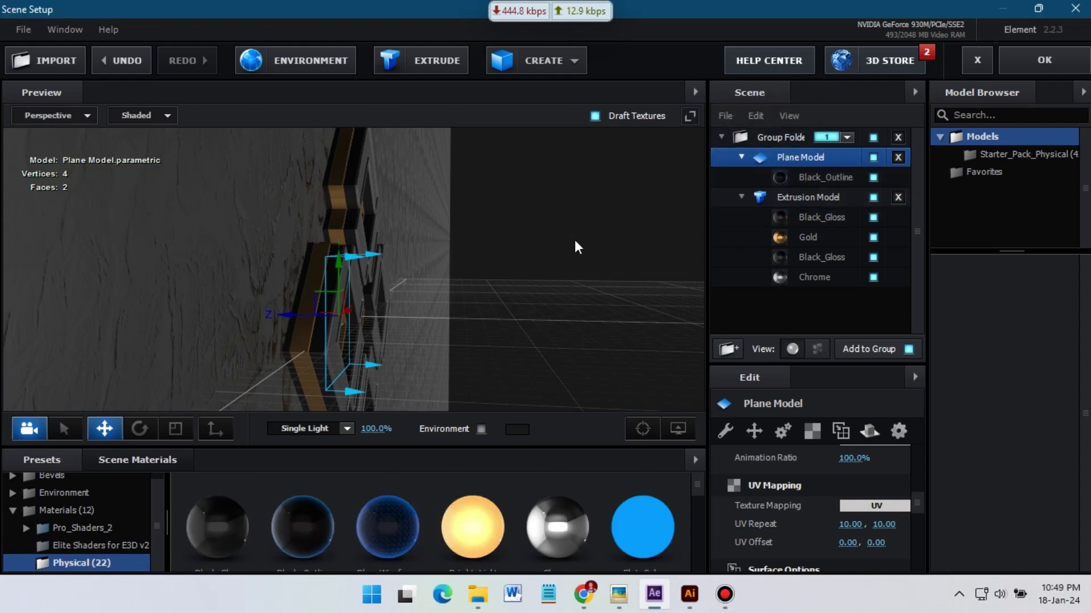
{"action": "left_click_drag", "start_coordinate": [574, 243], "coordinate": [415, 354]}
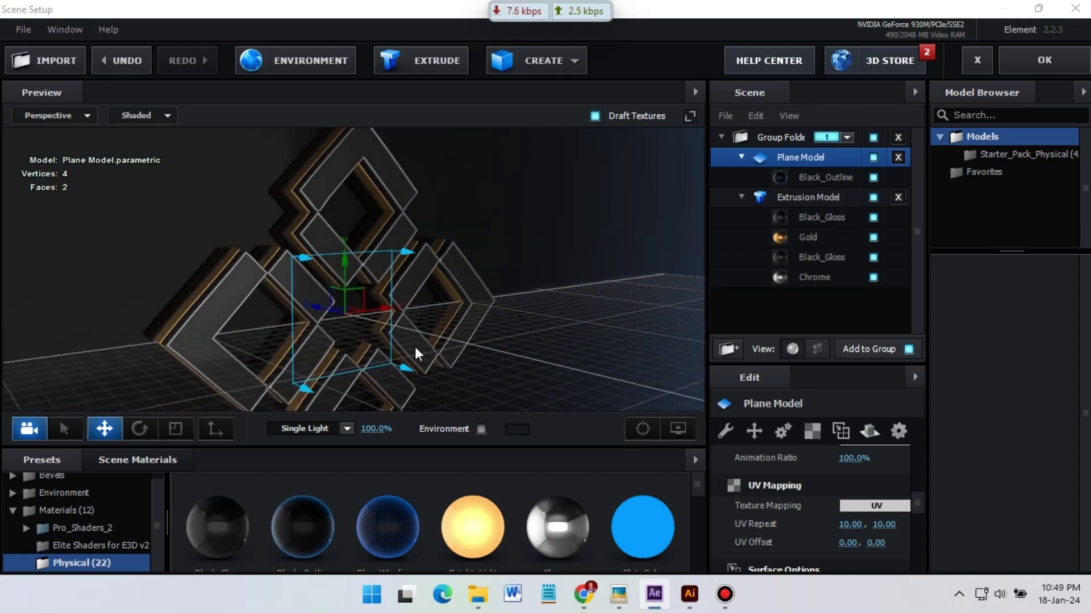
{"action": "left_click_drag", "start_coordinate": [236, 529], "coordinate": [811, 168]}
{"action": "left_click", "coordinate": [822, 178]}
- Turn on Matte Shadow and Matte Reflection so the floor shows only shadows and reflections
{"action": "scroll", "coordinate": [873, 502], "scroll_direction": "down", "scroll_amount": 5}
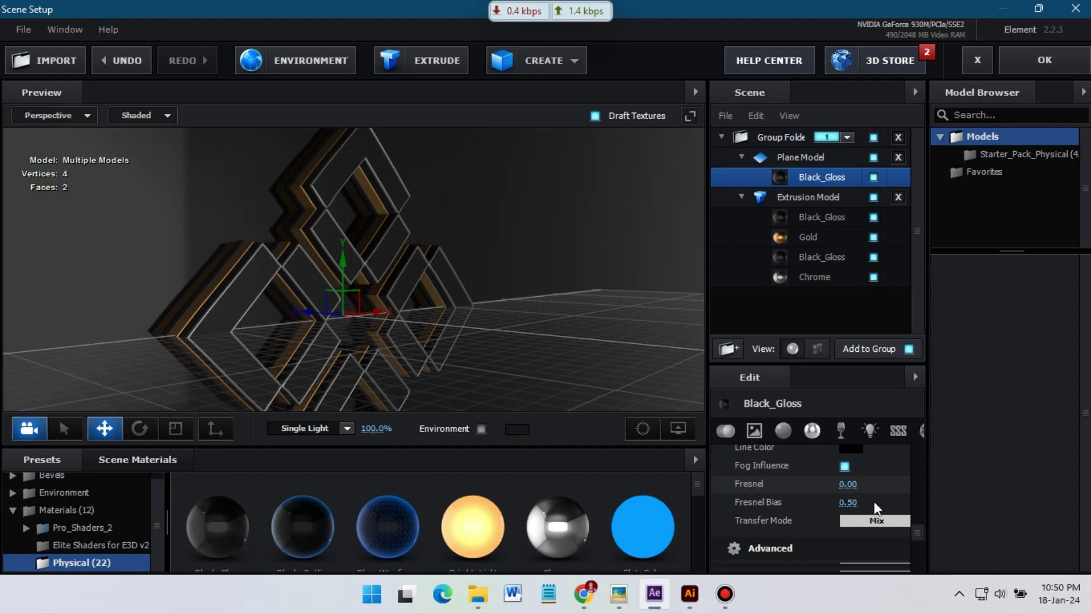
{"action": "scroll", "coordinate": [874, 502], "scroll_direction": "down", "scroll_amount": 3}
{"action": "scroll", "coordinate": [874, 502], "scroll_direction": "down", "scroll_amount": 5}
{"action": "scroll", "coordinate": [874, 502], "scroll_direction": "down", "scroll_amount": 2}
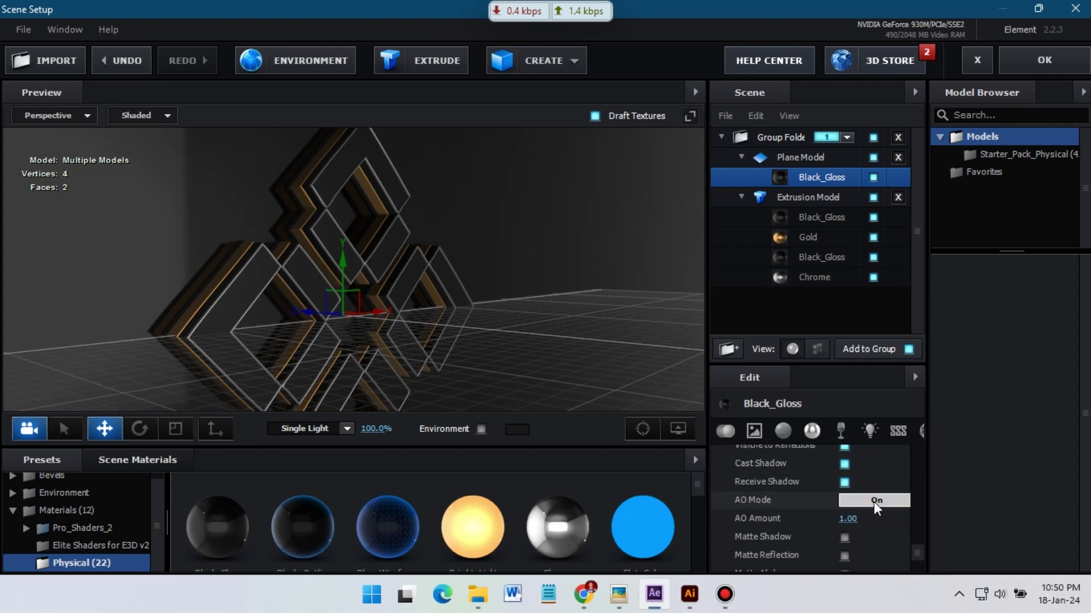
{"action": "scroll", "coordinate": [873, 502], "scroll_direction": "down", "scroll_amount": 1}
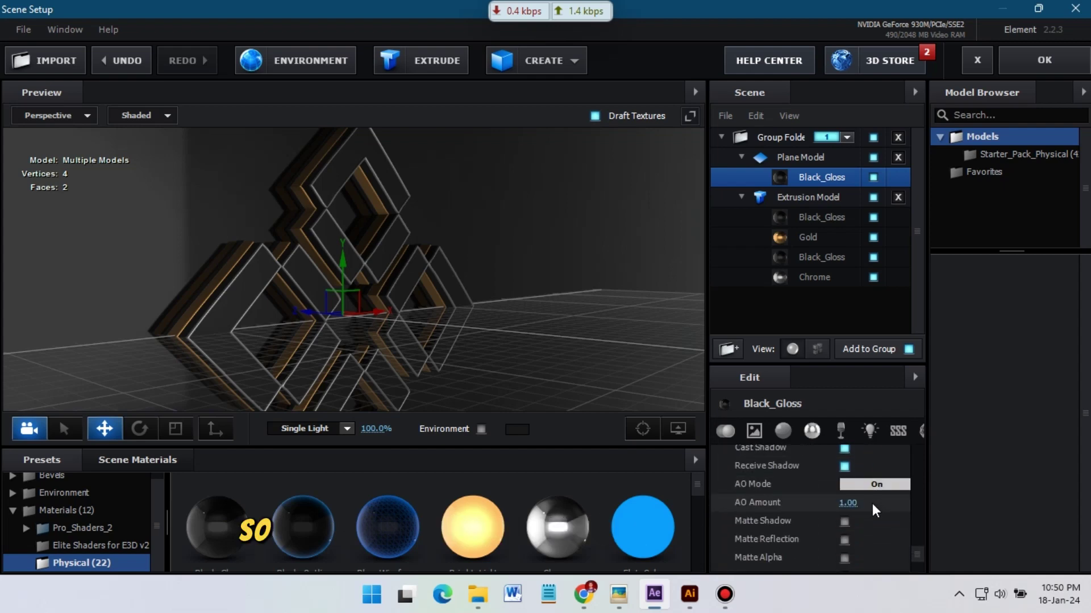
{"action": "left_click", "coordinate": [844, 522]}
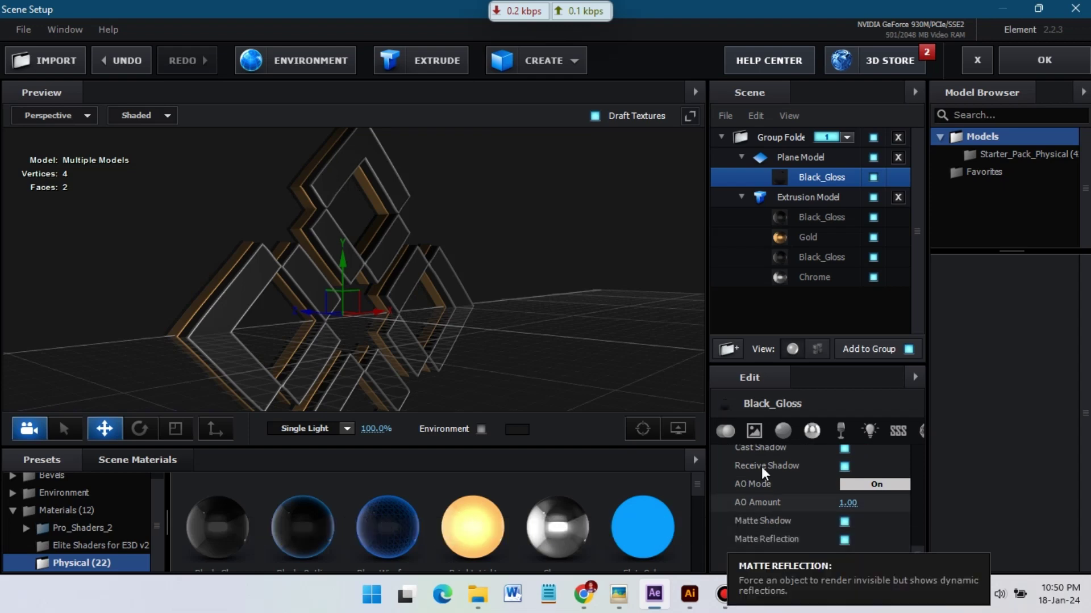
{"action": "scroll", "coordinate": [891, 546], "scroll_direction": "down", "scroll_amount": 5}
{"action": "mouse_move", "coordinate": [500, 253]}
{"action": "left_mouse_down"}
{"action": "mouse_move", "coordinate": [407, 256]}
{"action": "mouse_move", "coordinate": [341, 273]}
{"action": "mouse_move", "coordinate": [490, 272]}
{"action": "mouse_move", "coordinate": [738, 215]}
{"action": "left_mouse_up"}
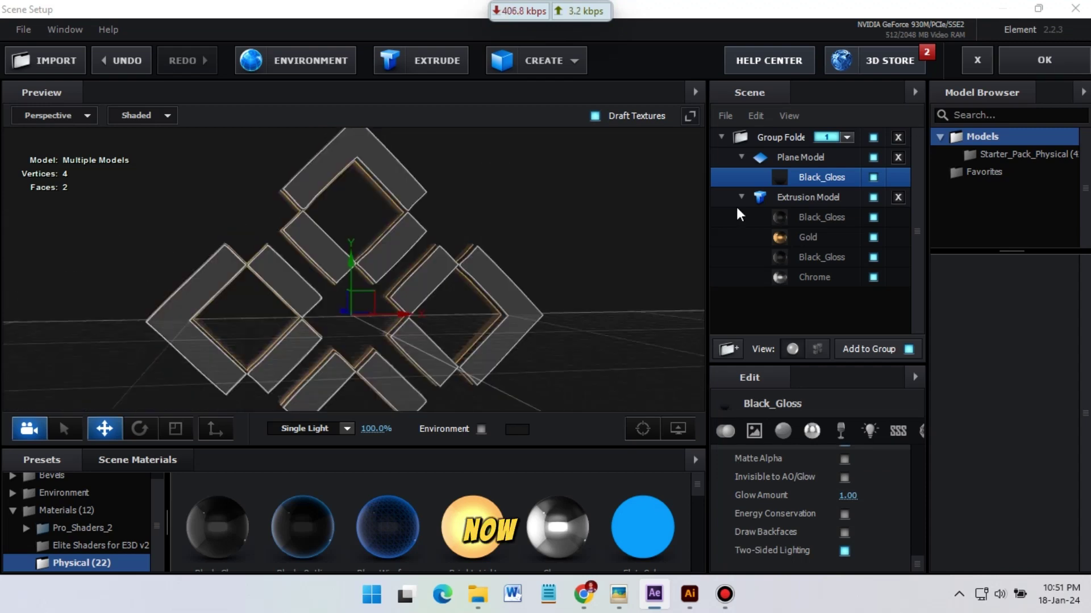
- Change the Element 3D lighting preset from Single Light to Natural
{"action": "left_click", "coordinate": [346, 430]}
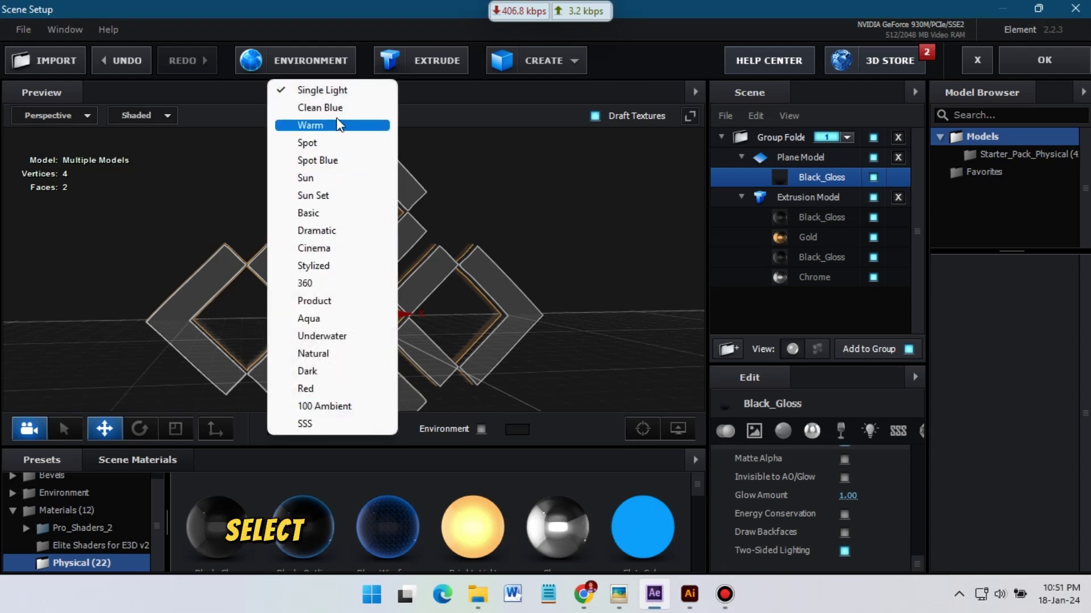
{"action": "left_click", "coordinate": [341, 357]}
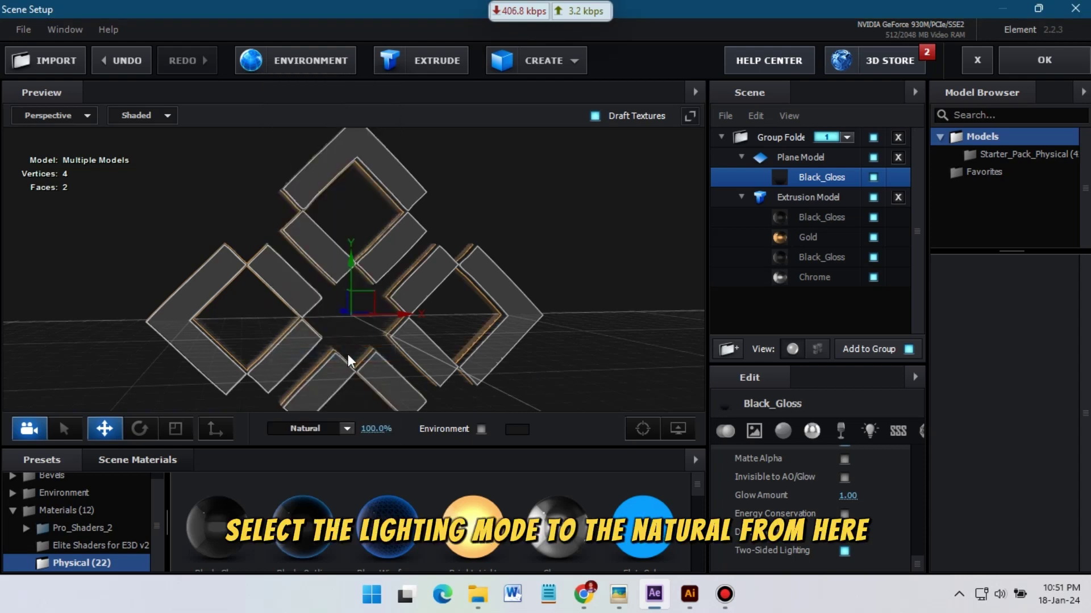
{"action": "left_click_drag", "start_coordinate": [545, 294], "coordinate": [574, 306]}
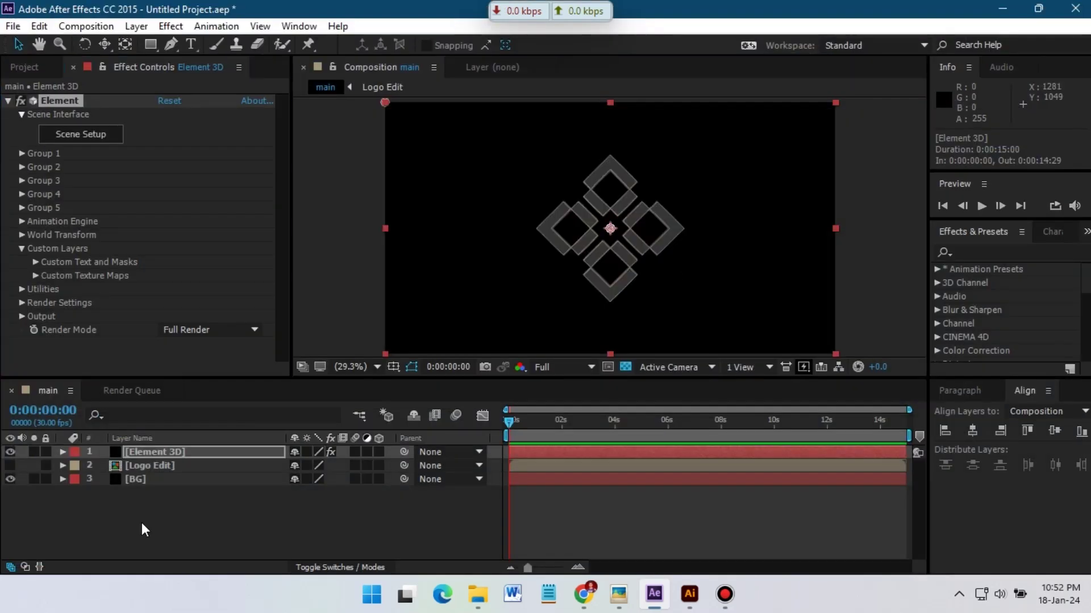
- Add a new camera, dolly it close to the logo, and drop preview resolution to Third
{"action": "right_click", "coordinate": [145, 529]}
{"action": "mouse_move", "coordinate": [245, 366]}
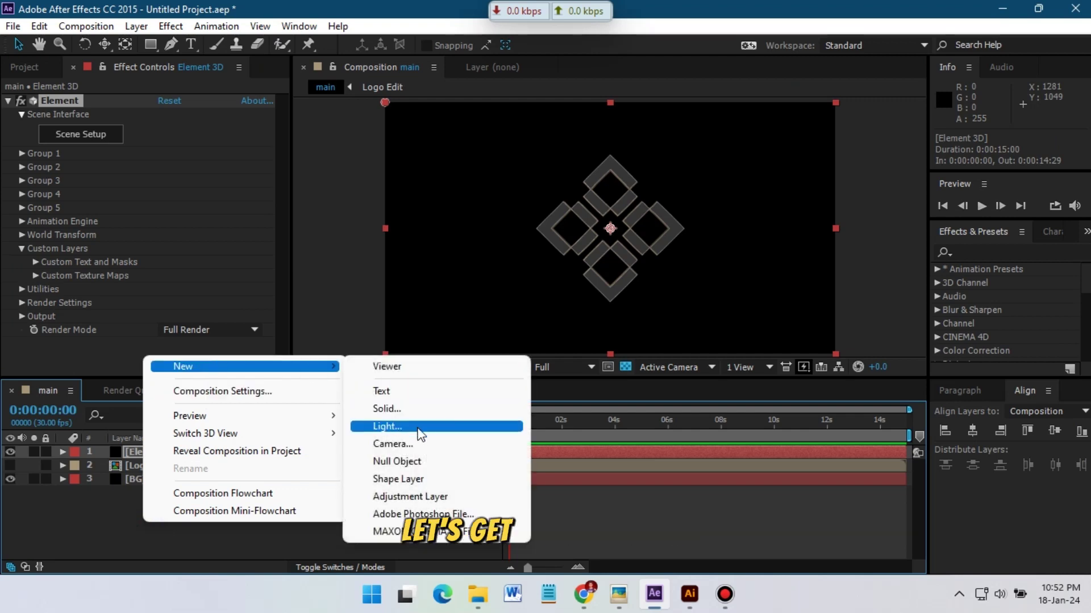
{"action": "left_click", "coordinate": [417, 445]}
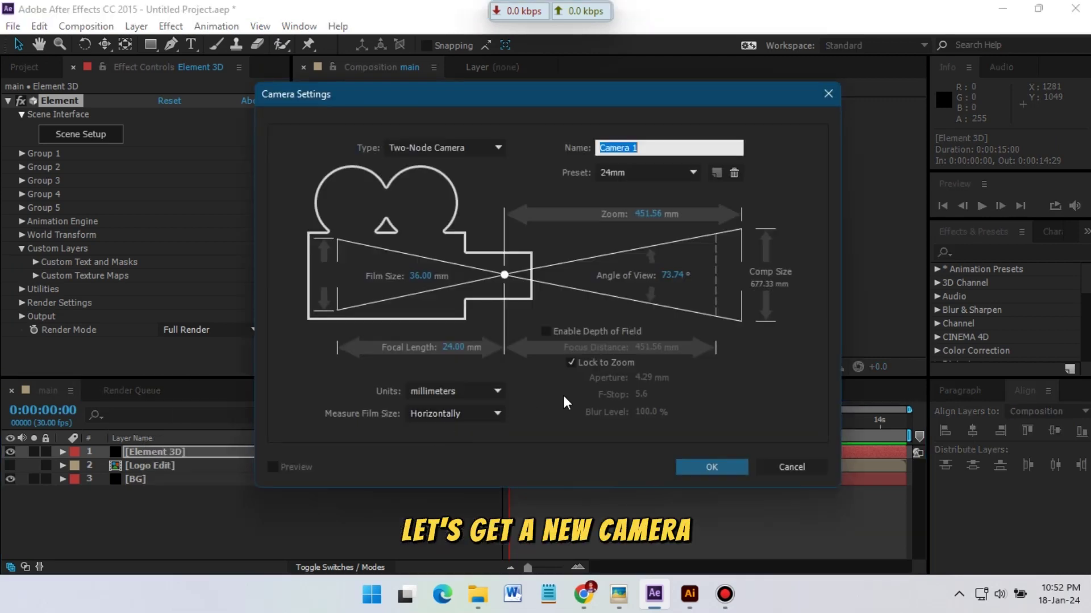
{"action": "left_click", "coordinate": [712, 465]}
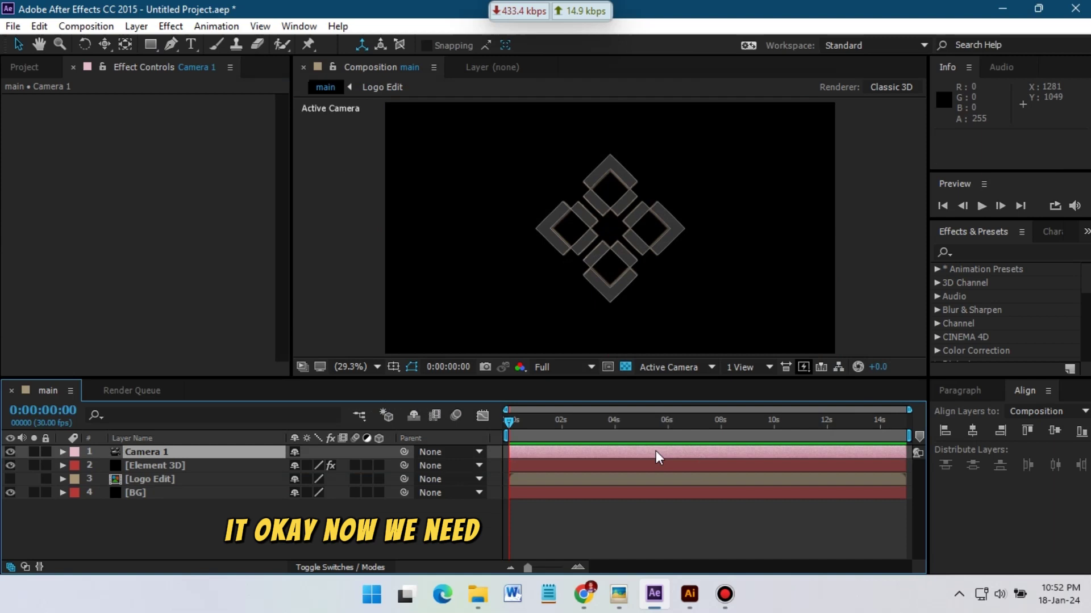
{"action": "left_click_drag", "start_coordinate": [104, 44], "coordinate": [170, 102]}
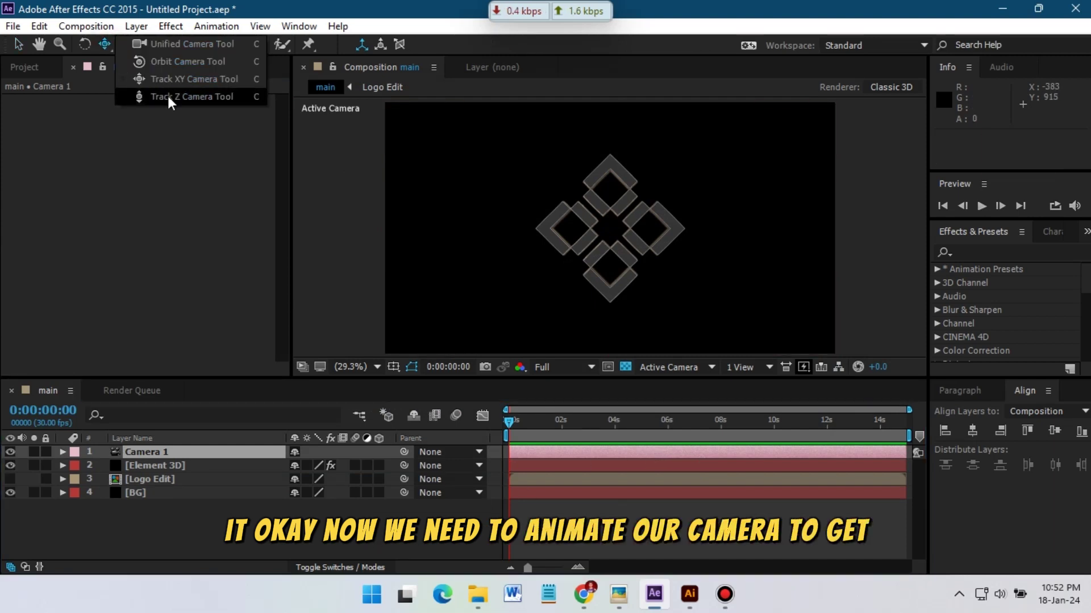
{"action": "left_click_drag", "start_coordinate": [613, 193], "coordinate": [615, 161]}
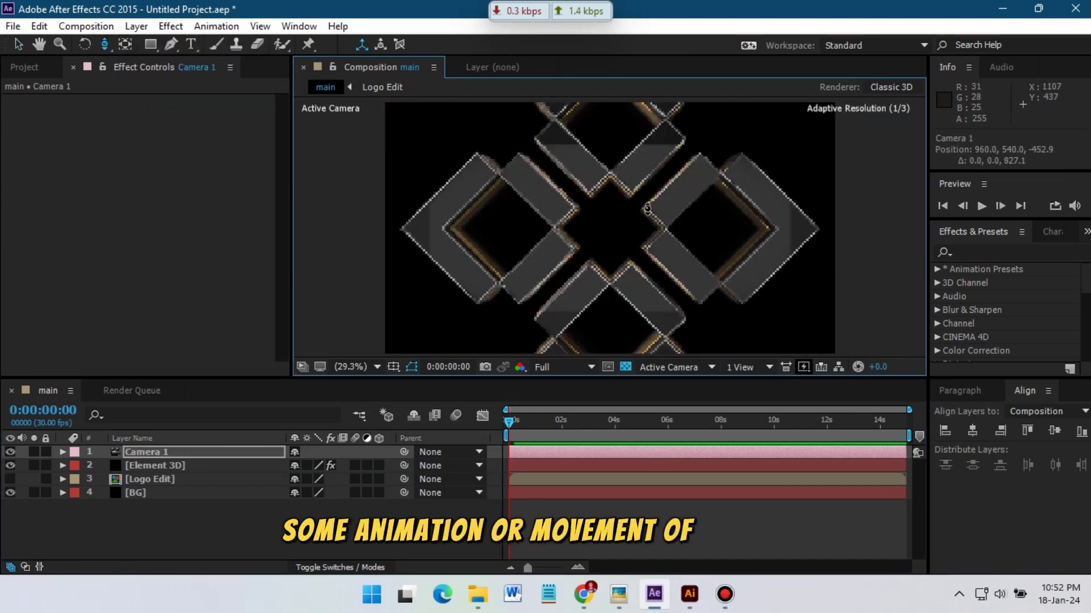
{"action": "left_click", "coordinate": [590, 367]}
{"action": "left_click", "coordinate": [582, 445]}
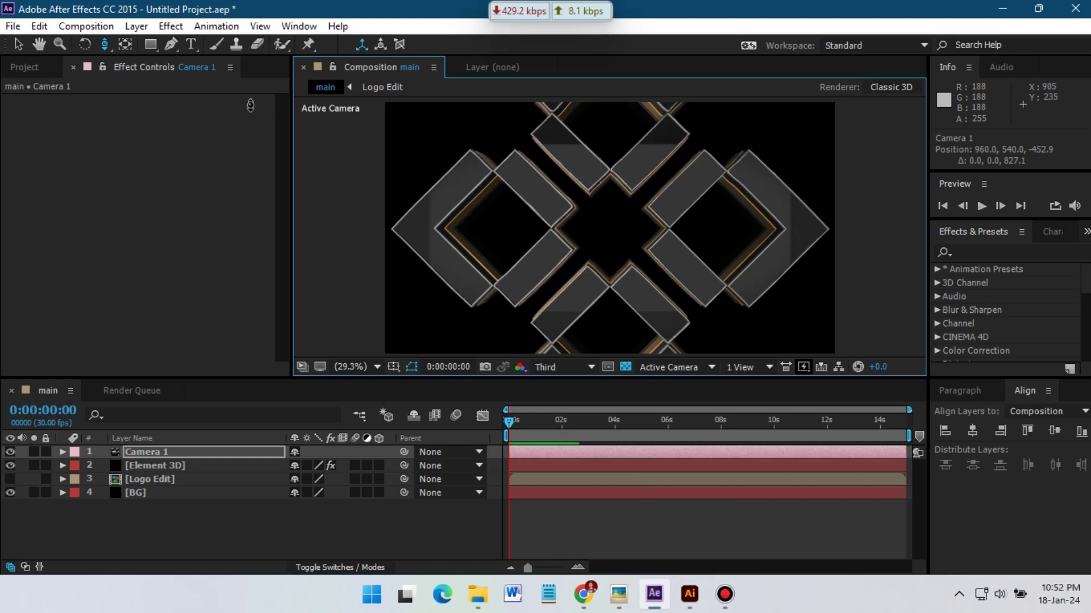
- Keyframe an edge-on start view at 0s and an angled view of the boxes at 5s
{"action": "key", "text": "c"}
{"action": "left_click_drag", "start_coordinate": [514, 227], "coordinate": [618, 239]}
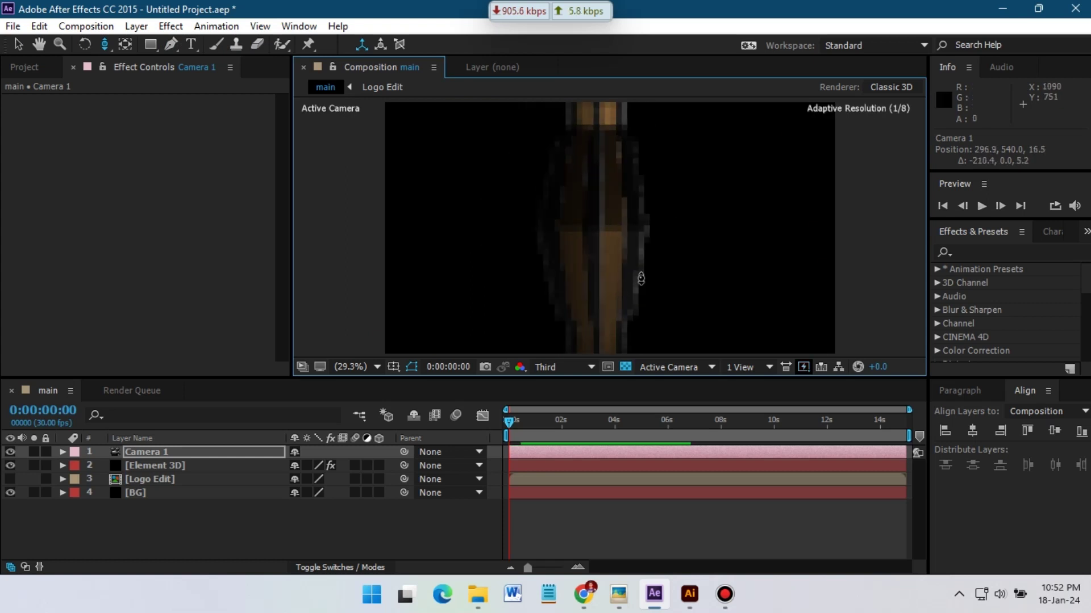
{"action": "left_click_drag", "start_coordinate": [641, 278], "coordinate": [610, 259]}
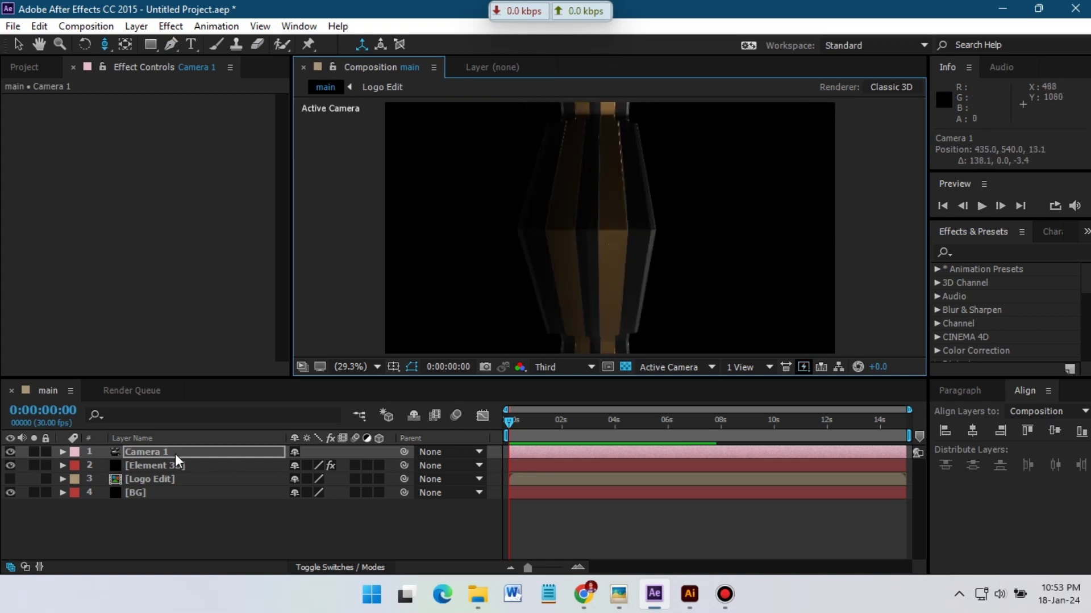
{"action": "key", "text": "u"}
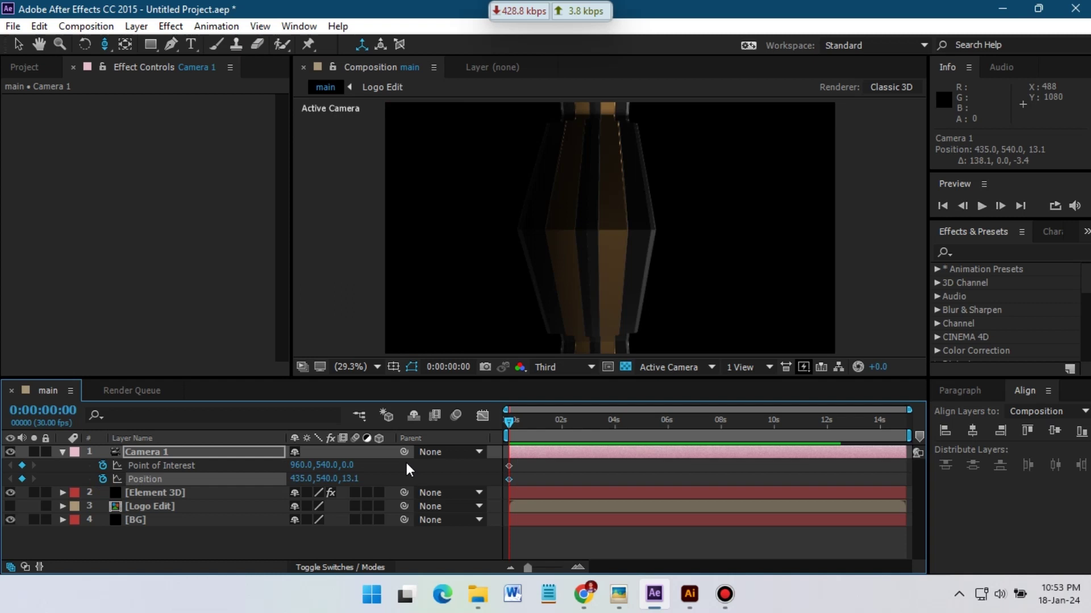
{"action": "key", "text": "Return"}
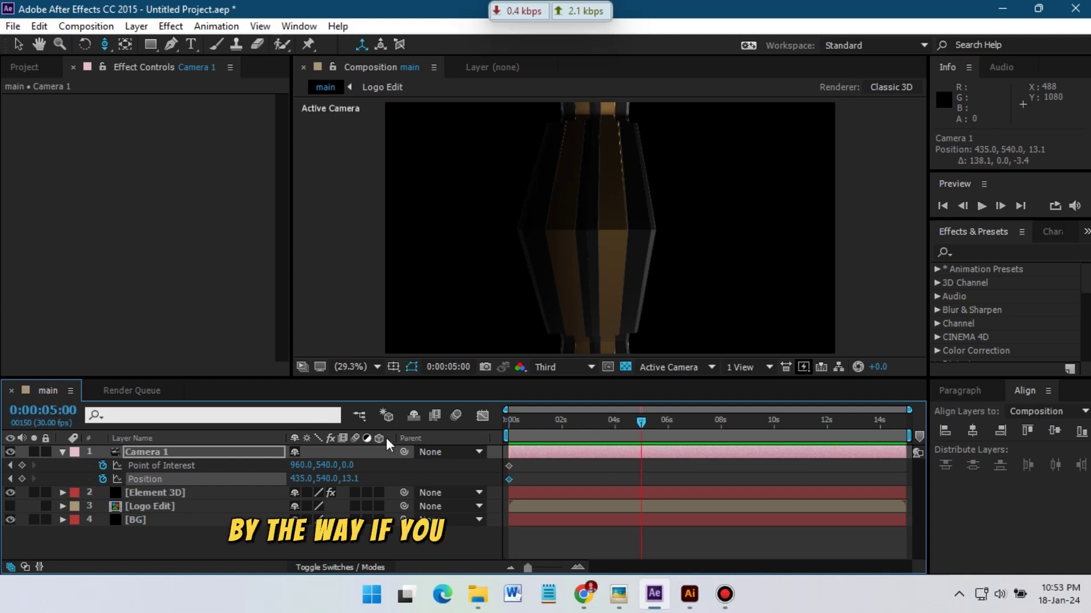
{"action": "left_click_drag", "start_coordinate": [104, 44], "coordinate": [165, 62]}
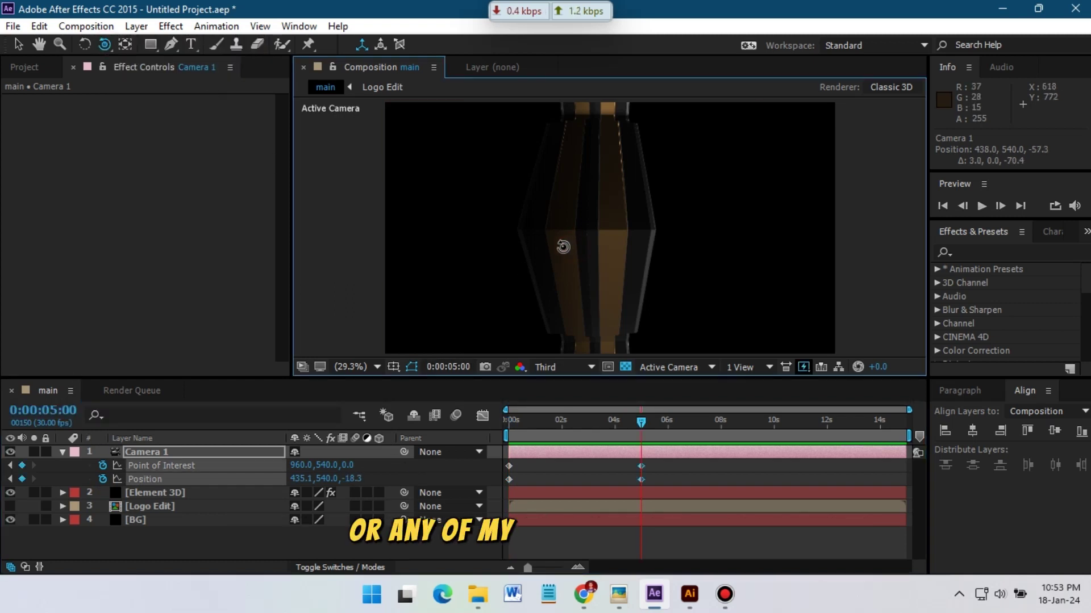
{"action": "left_click_drag", "start_coordinate": [572, 246], "coordinate": [538, 248]}
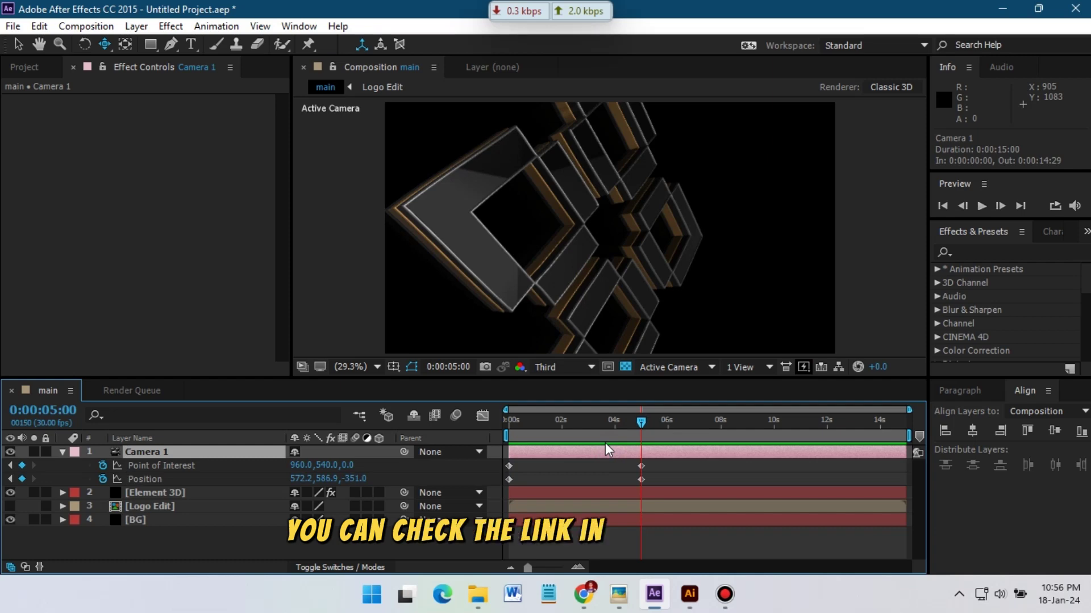
- Split Camera 1 at 5 seconds and reframe the new Camera 2
{"action": "key", "text": "ctrl+shift+d"}
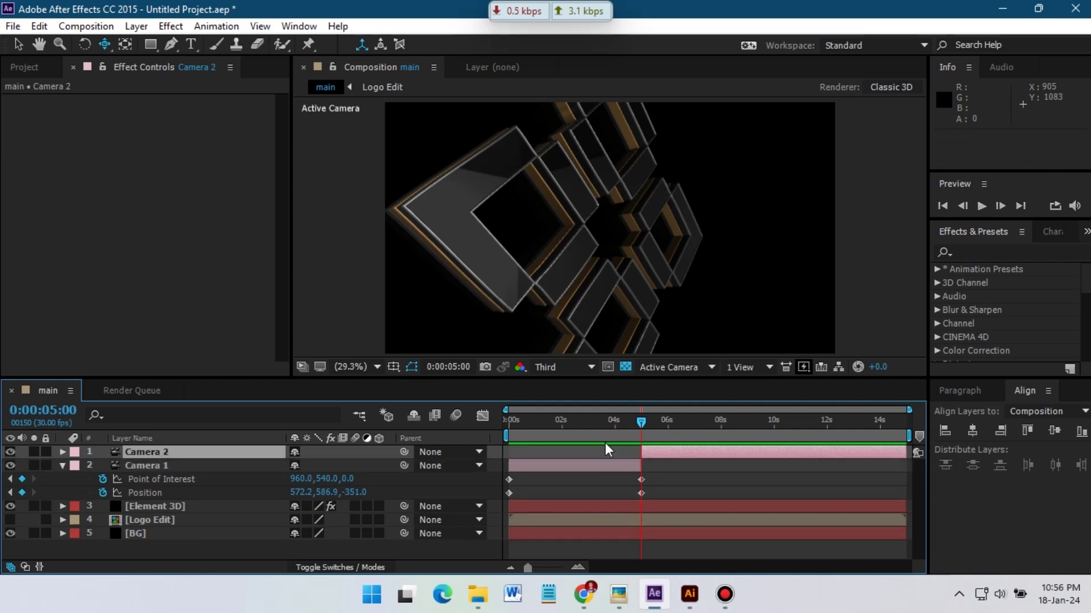
{"action": "key", "text": "u"}
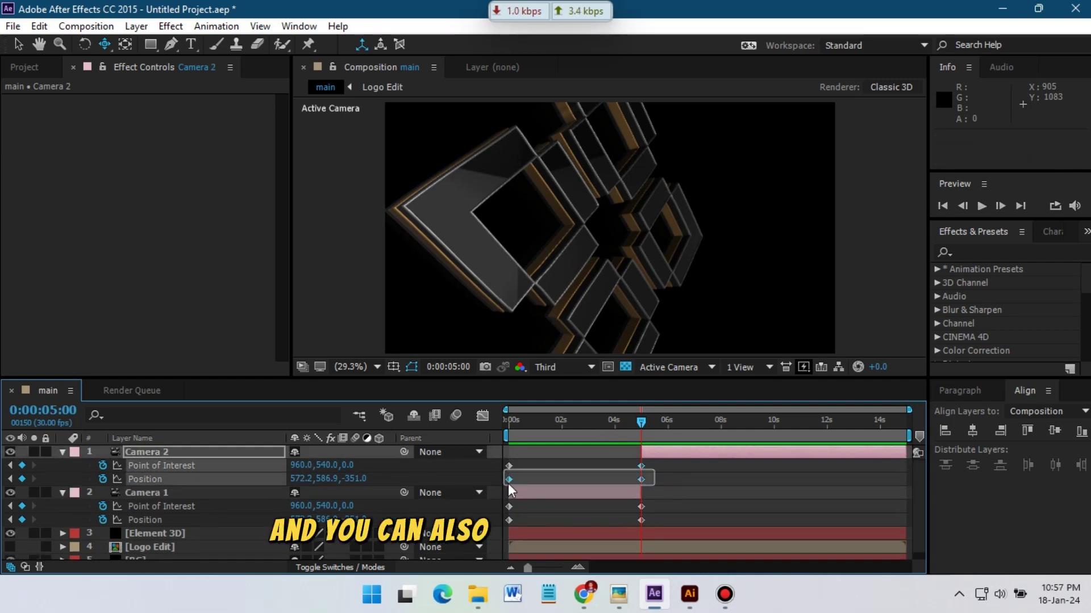
{"action": "left_click_drag", "start_coordinate": [568, 227], "coordinate": [608, 223]}
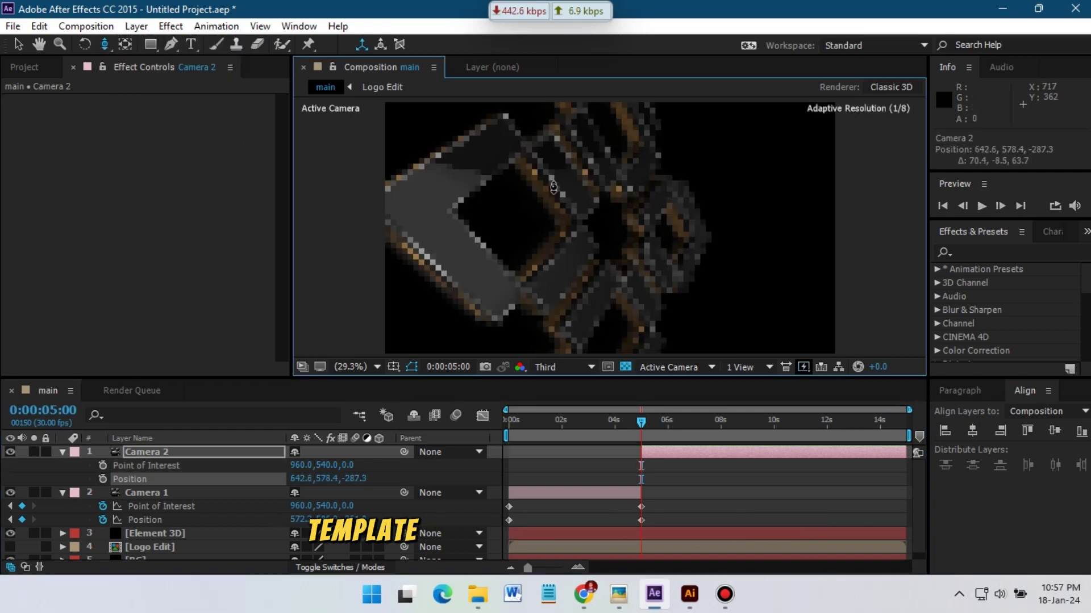
{"action": "left_click_drag", "start_coordinate": [105, 44], "coordinate": [186, 89]}
{"action": "left_click_drag", "start_coordinate": [441, 187], "coordinate": [486, 194]}
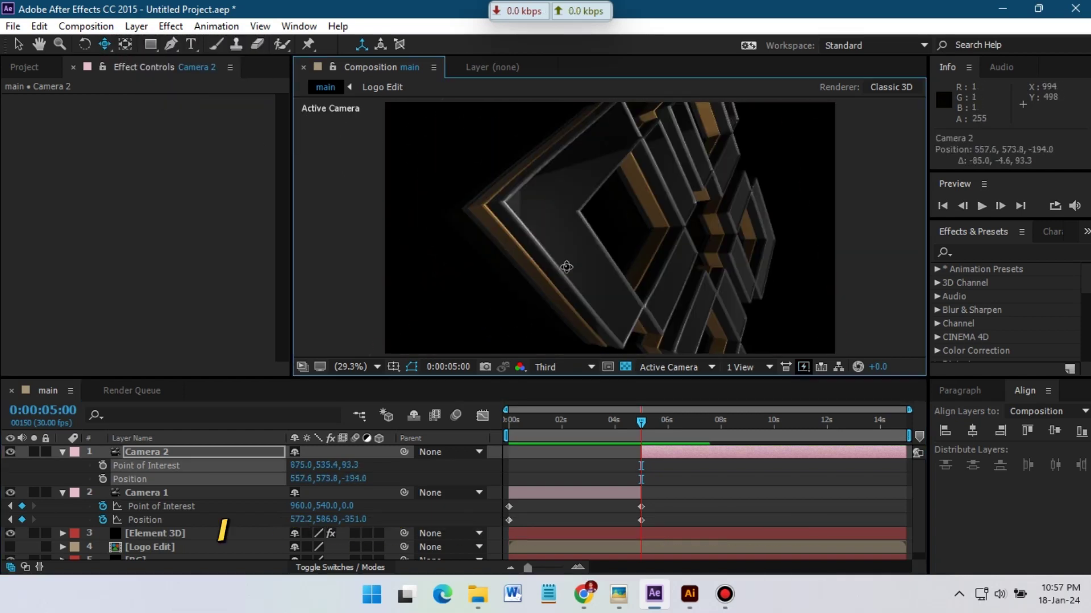
- Orbit and pan Camera 2, then keyframe its Position and Point of Interest at 5s
{"action": "key", "text": "c"}
{"action": "left_click_drag", "start_coordinate": [585, 289], "coordinate": [606, 299]}
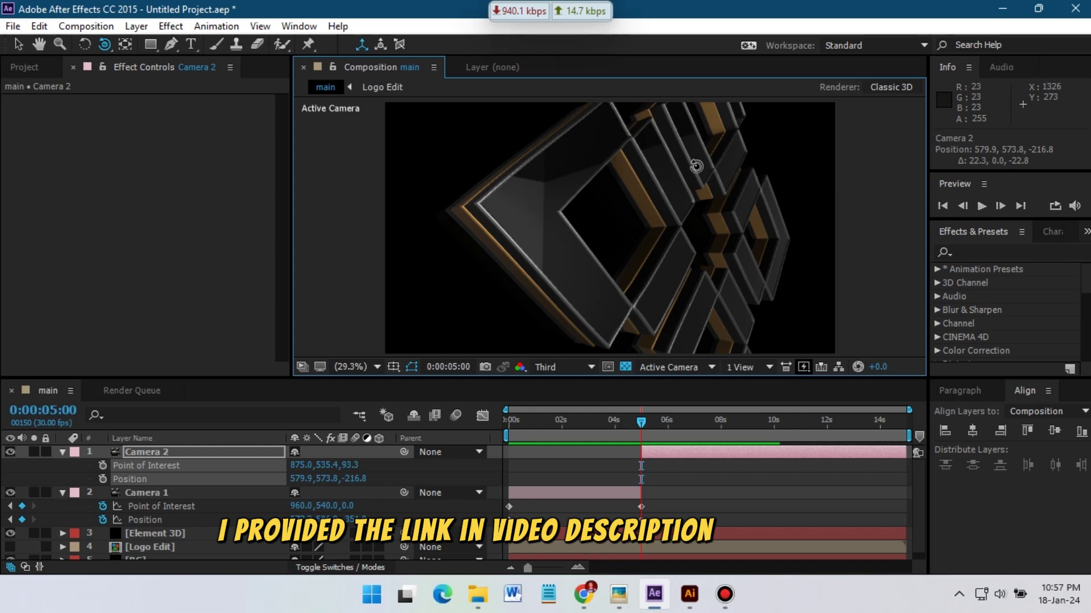
{"action": "left_click_drag", "start_coordinate": [687, 164], "coordinate": [653, 188]}
{"action": "left_click_drag", "start_coordinate": [104, 44], "coordinate": [161, 91]}
{"action": "left_click_drag", "start_coordinate": [565, 207], "coordinate": [567, 227]}
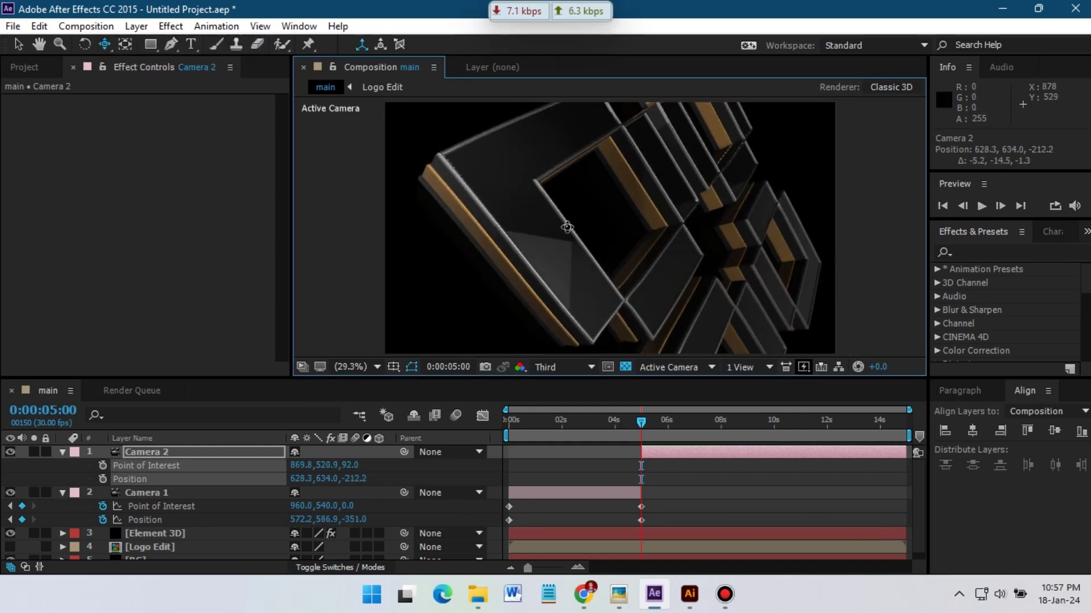
{"action": "left_click", "coordinate": [103, 465]}
{"action": "left_click", "coordinate": [103, 479]}
- Set Camera 2's end framing at 9:29 and preview the camera animation
{"action": "left_click", "coordinate": [773, 428]}
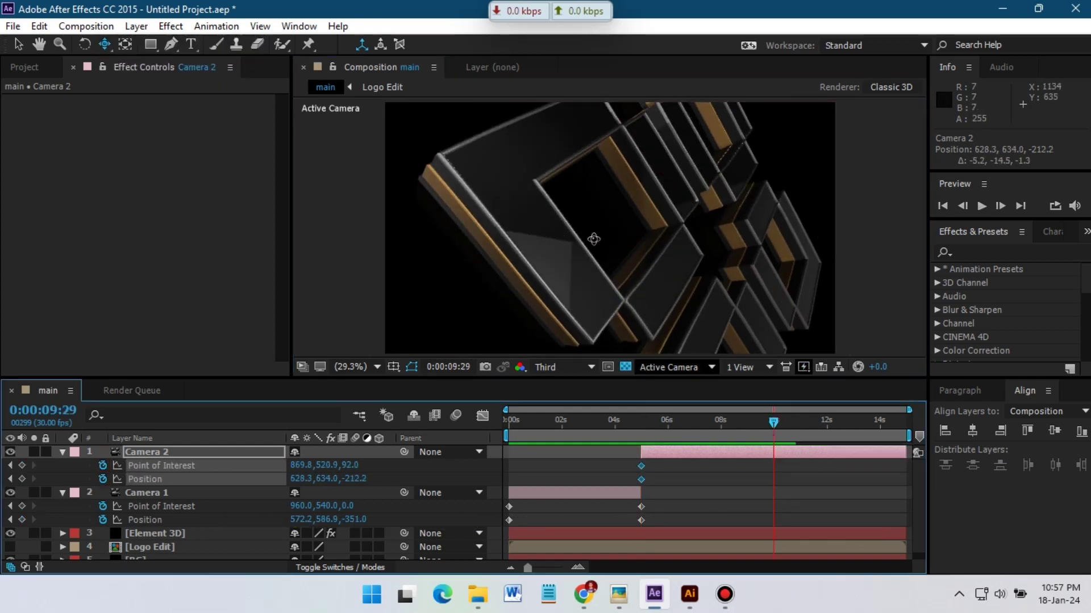
{"action": "left_click_drag", "start_coordinate": [104, 44], "coordinate": [177, 73]}
{"action": "mouse_move", "coordinate": [654, 190]}
{"action": "left_mouse_down"}
{"action": "mouse_move", "coordinate": [626, 190]}
{"action": "mouse_move", "coordinate": [653, 193]}
{"action": "left_mouse_up"}
{"action": "key", "text": "c"}
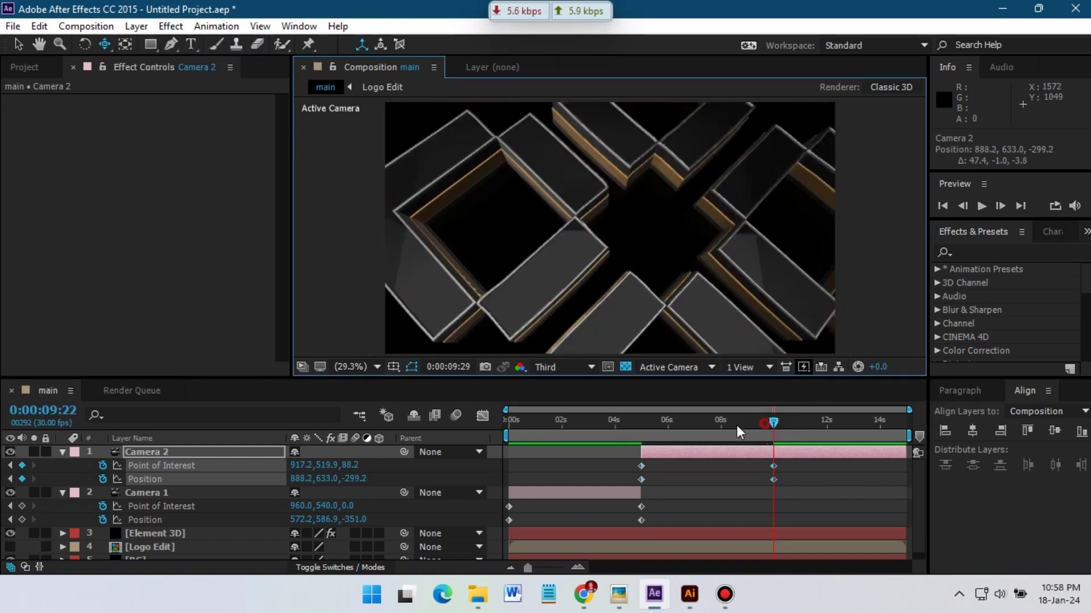
{"action": "left_click_drag", "start_coordinate": [737, 425], "coordinate": [644, 439]}
{"action": "key", "text": "space"}
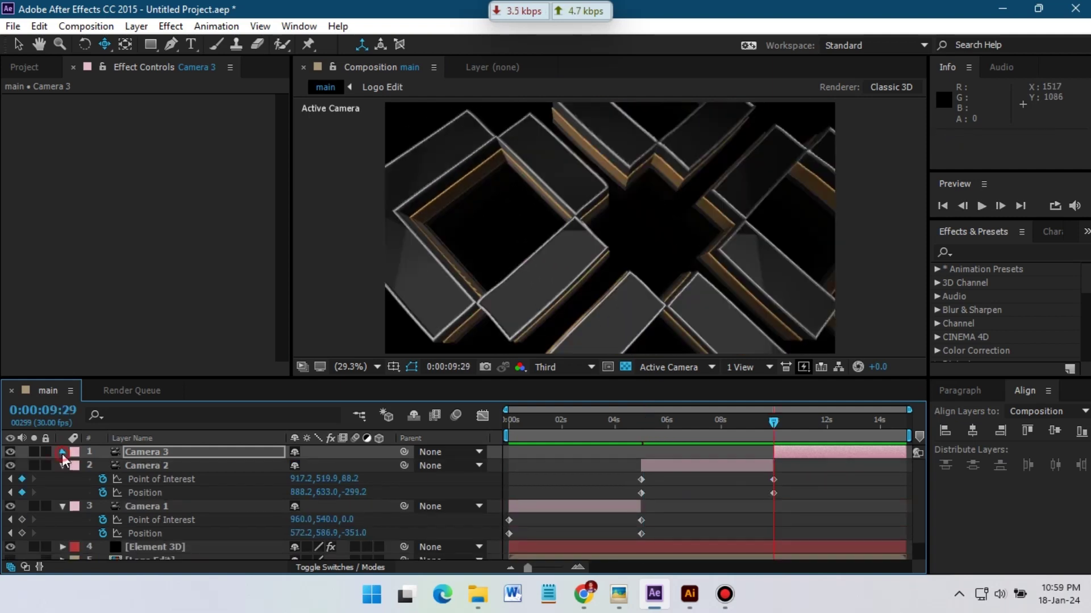
- Keyframe Camera 3's Position and Point of Interest, then paste a copy later in time
{"action": "left_click", "coordinate": [102, 479]}
{"action": "left_click", "coordinate": [103, 493]}
{"action": "key", "text": "u"}
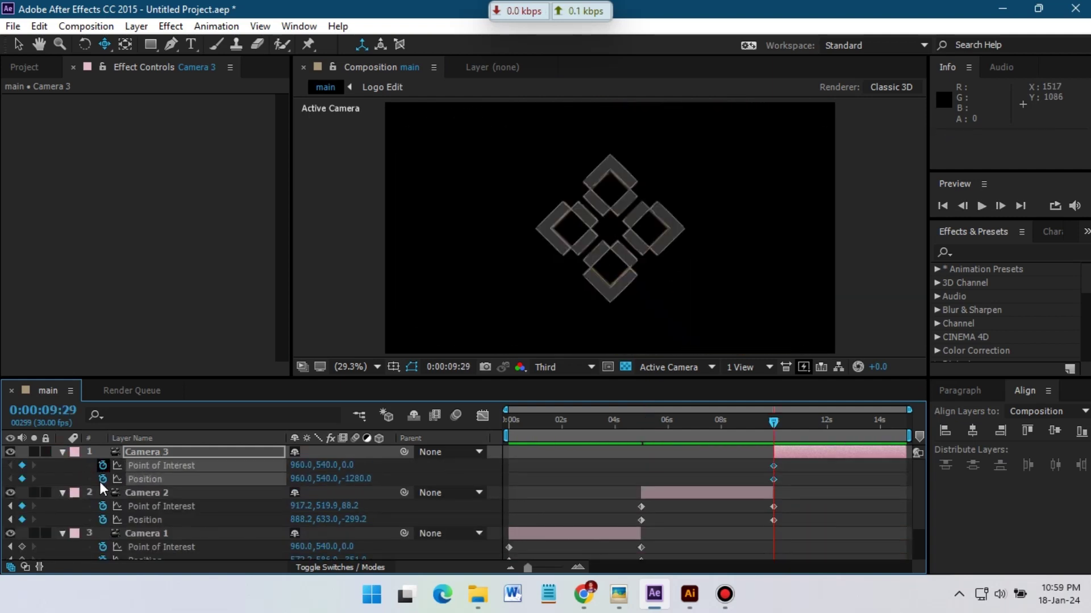
{"action": "left_click", "coordinate": [826, 430]}
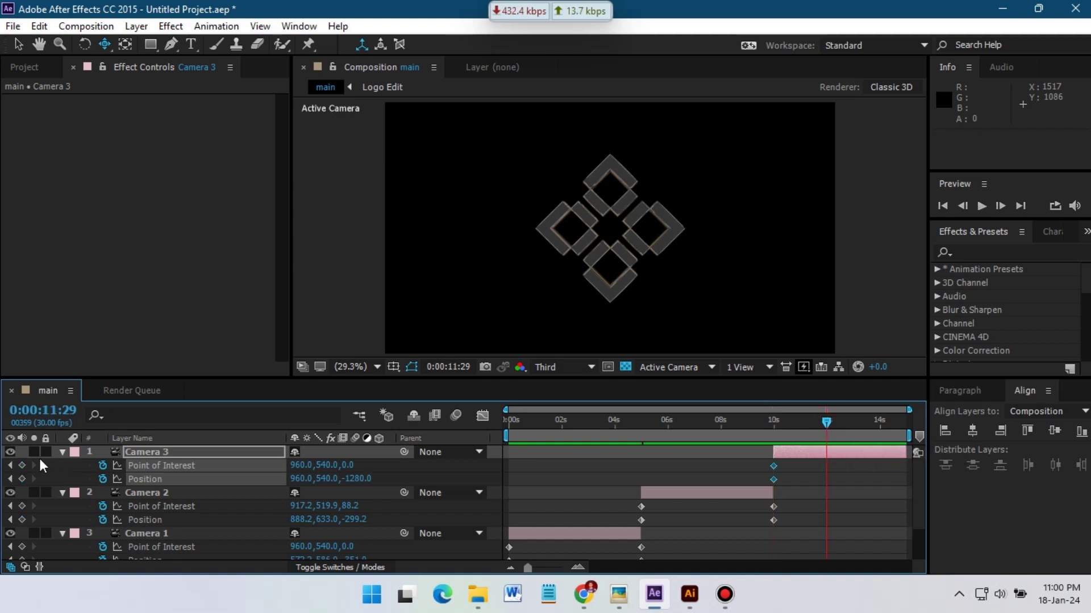
{"action": "key", "text": "ctrl+v"}
{"action": "left_click", "coordinate": [878, 429]}
{"action": "left_click_drag", "start_coordinate": [826, 466], "coordinate": [830, 467]}
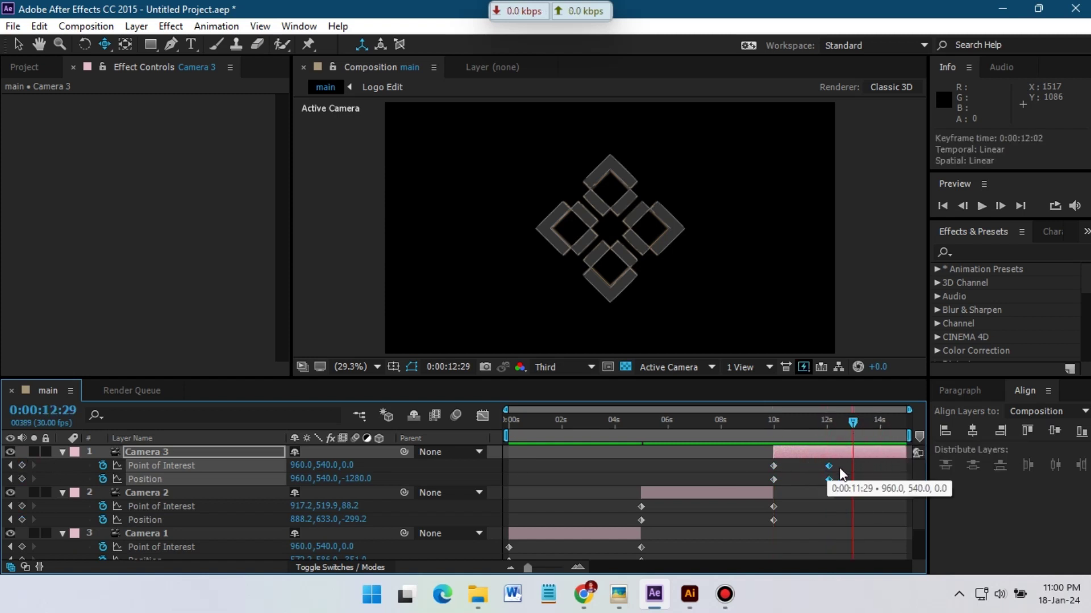
{"action": "left_click", "coordinate": [898, 493]}
{"action": "left_click", "coordinate": [879, 466]}
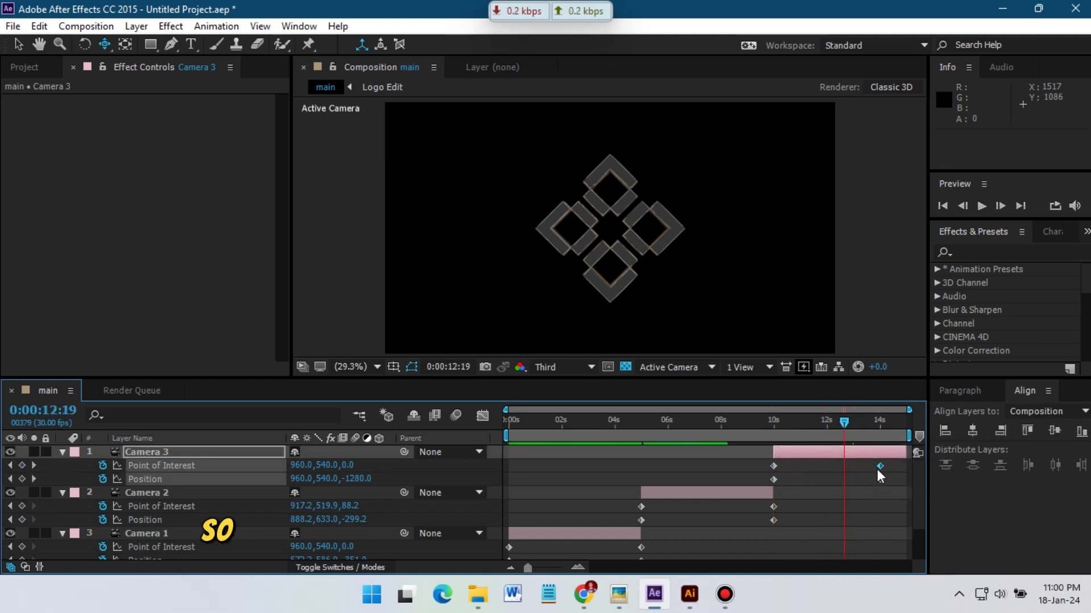
- Push Camera 3 in to Z -904.1 at about 14 seconds and preview the moves
{"action": "left_click", "coordinate": [889, 427]}
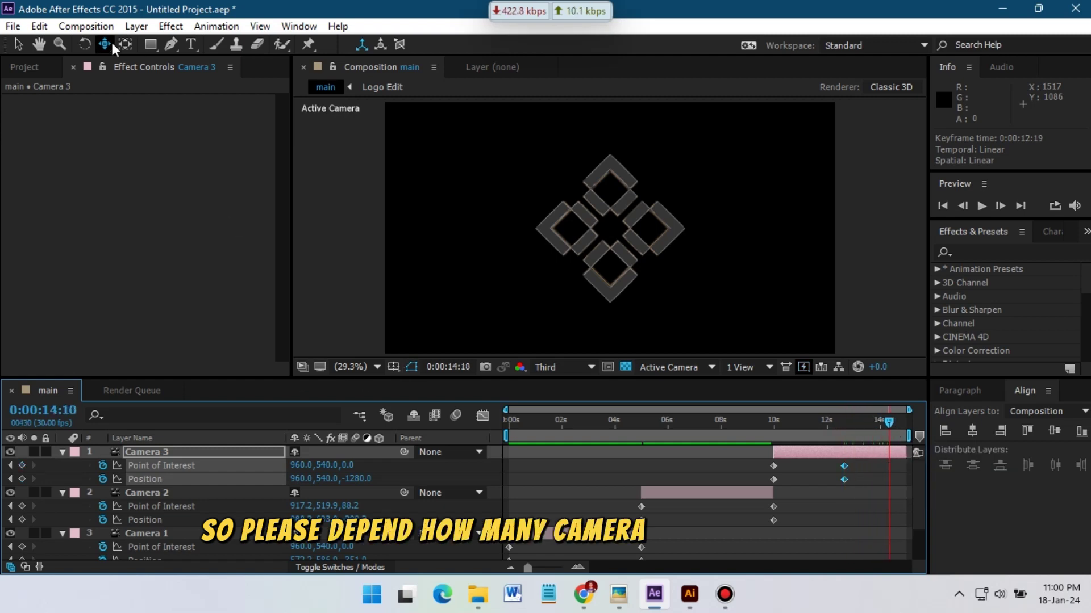
{"action": "left_click_drag", "start_coordinate": [630, 136], "coordinate": [630, 181]}
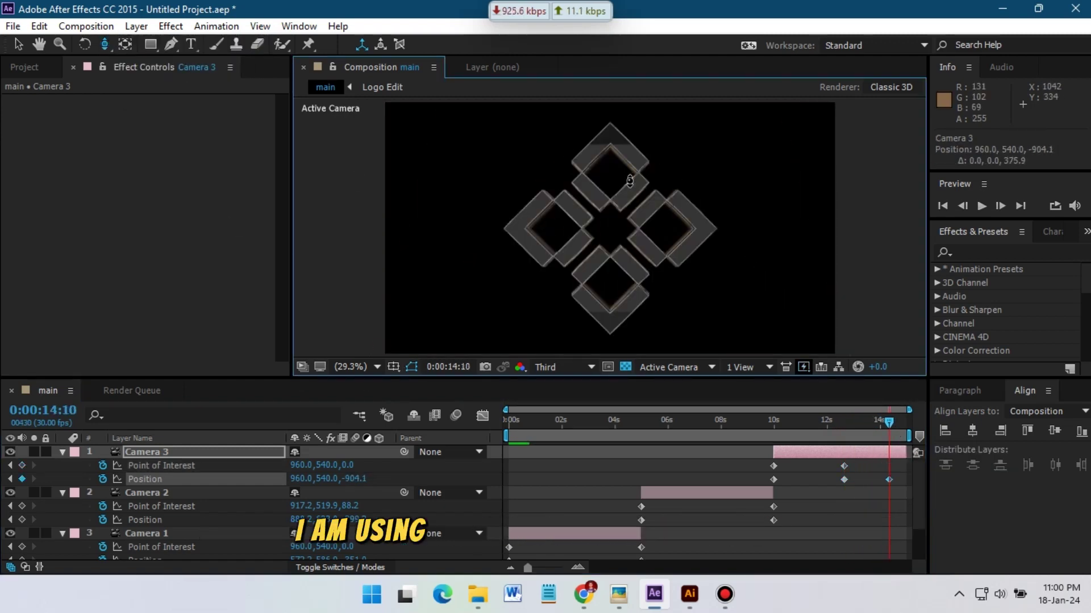
{"action": "key", "text": "space"}
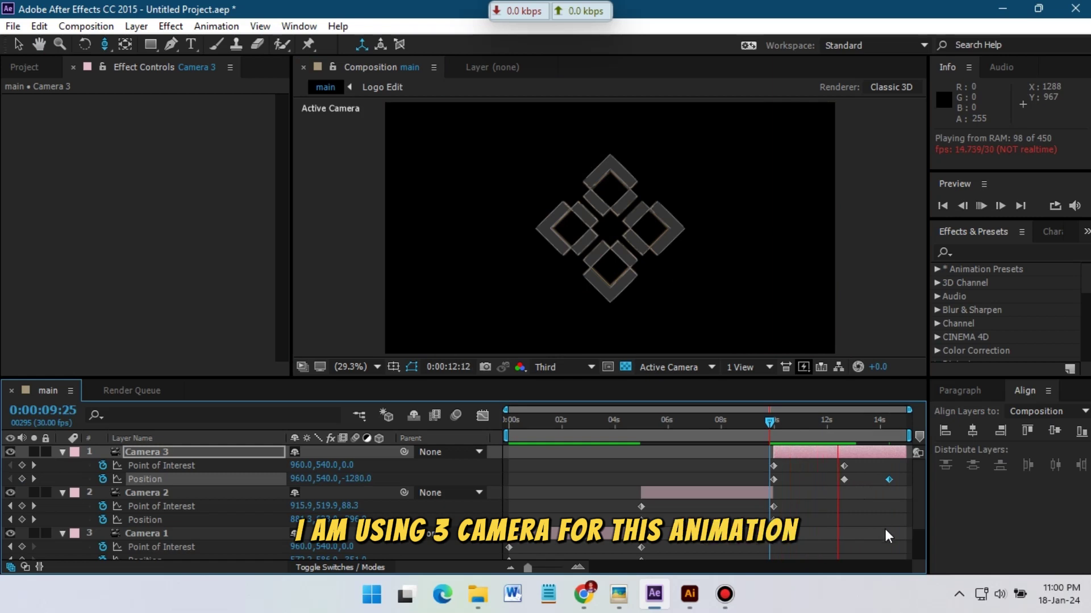
{"action": "left_click", "coordinate": [803, 451]}
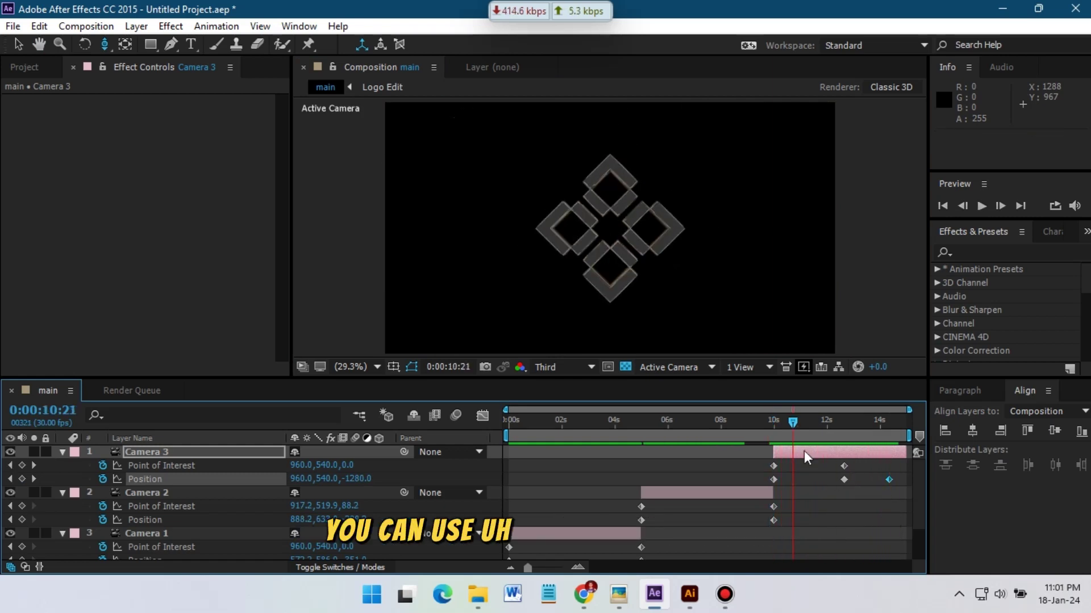
{"action": "key", "text": "space"}
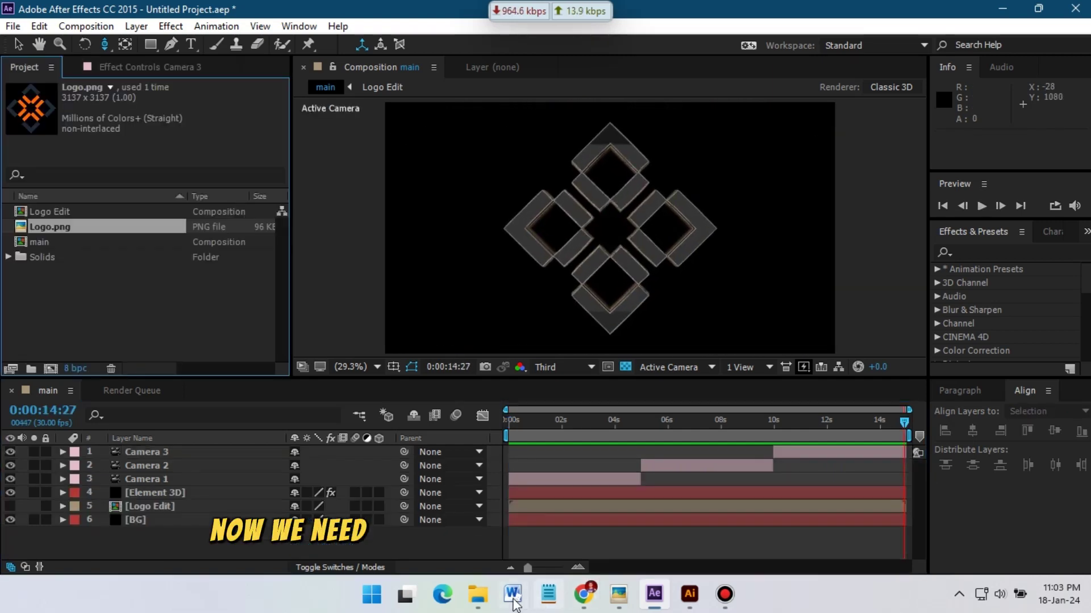
- Import the dark grunge JPEG below Logo Edit and pre-compose it as 'BG Texture'
{"action": "left_click", "coordinate": [483, 582]}
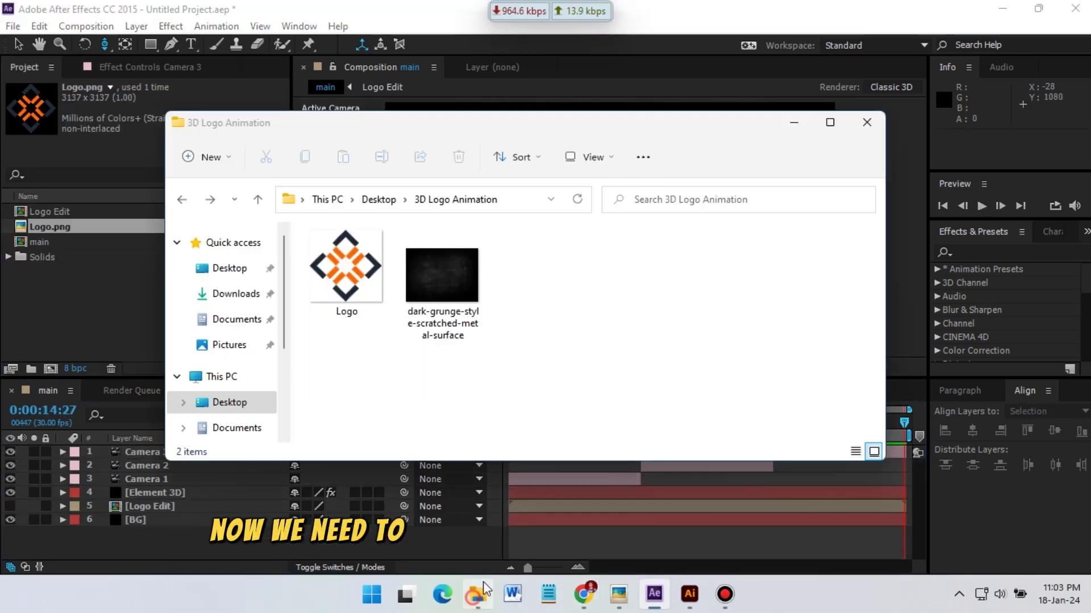
{"action": "left_click", "coordinate": [442, 278]}
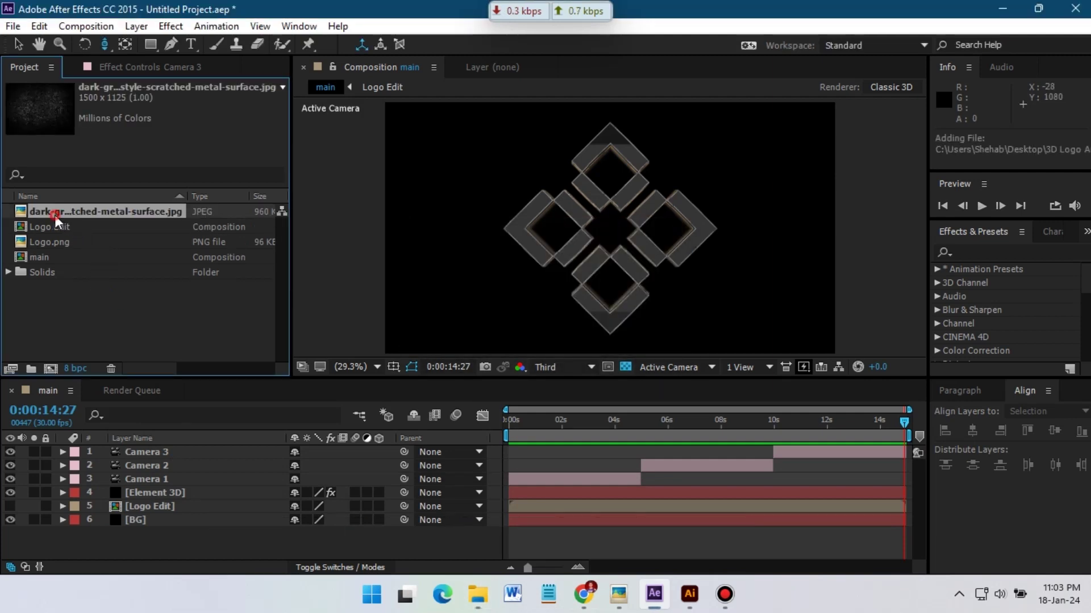
{"action": "left_click_drag", "start_coordinate": [55, 215], "coordinate": [125, 513]}
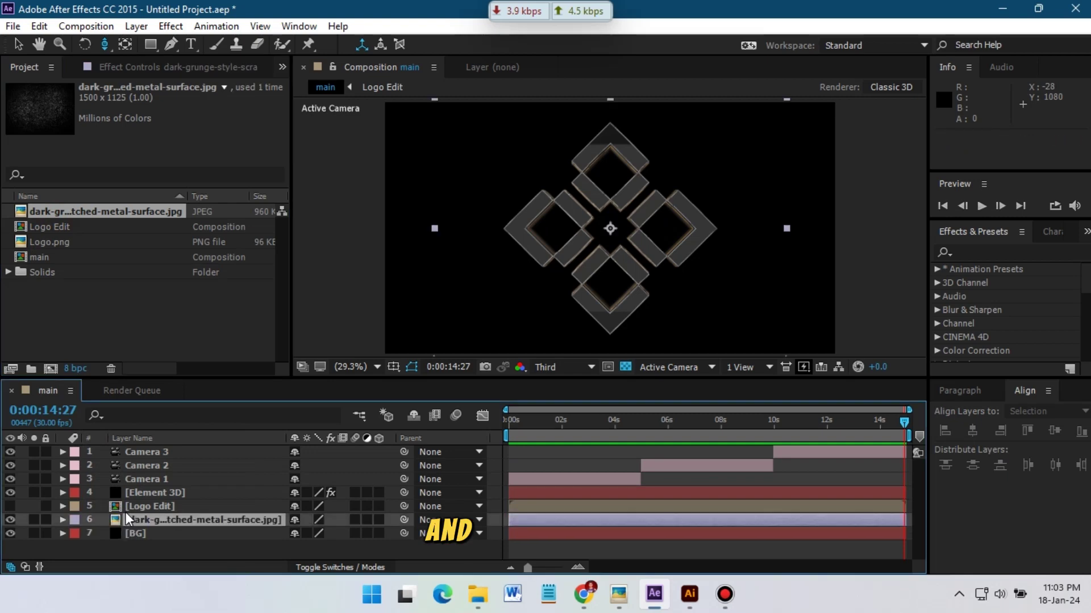
{"action": "right_click", "coordinate": [161, 518]}
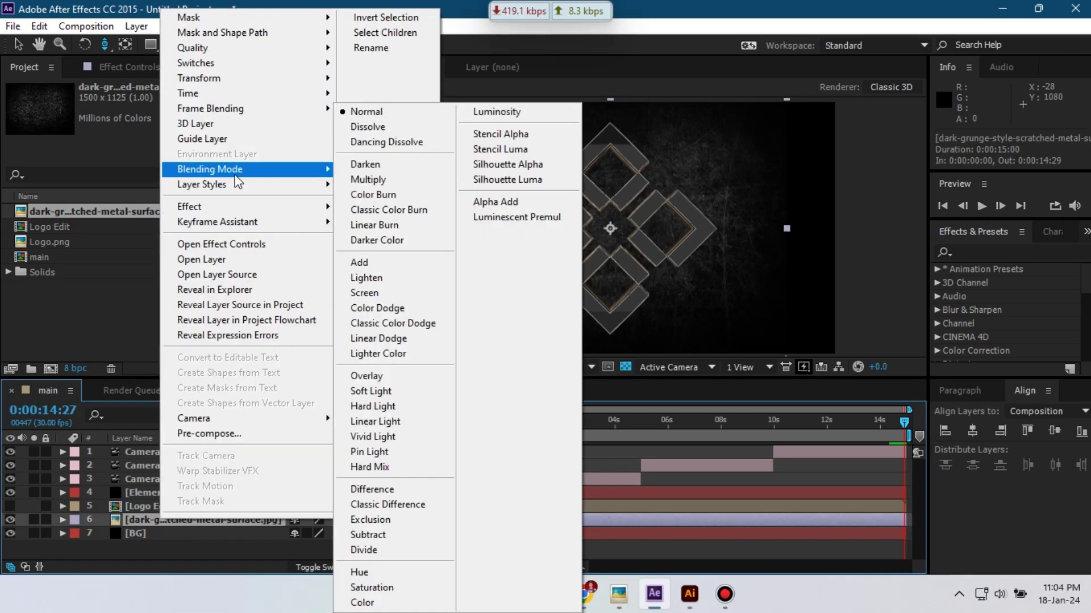
{"action": "left_click", "coordinate": [231, 433]}
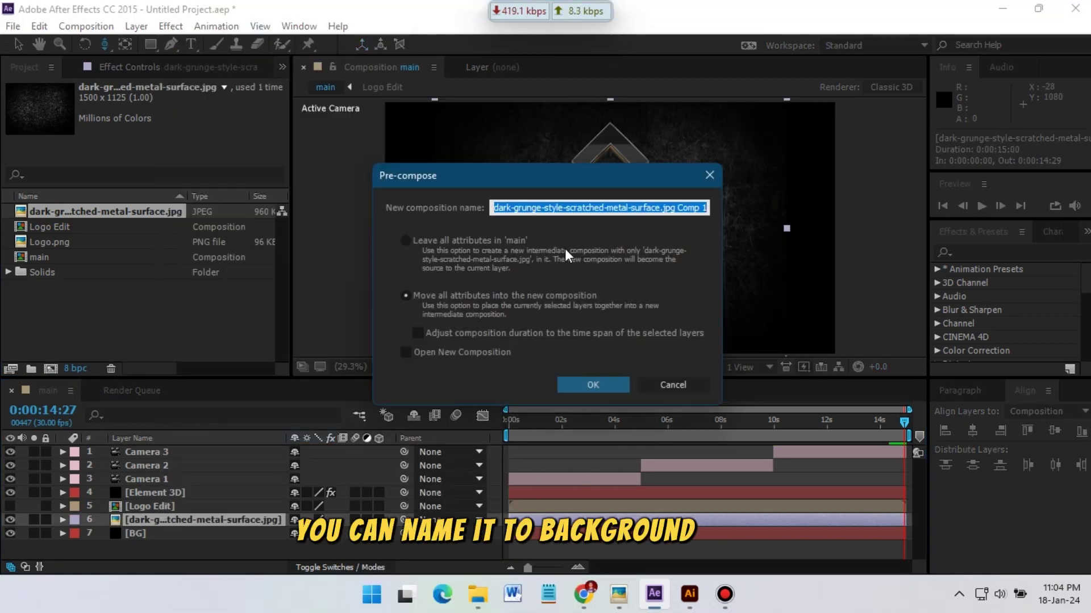
{"action": "type", "text": "BG Texture"}
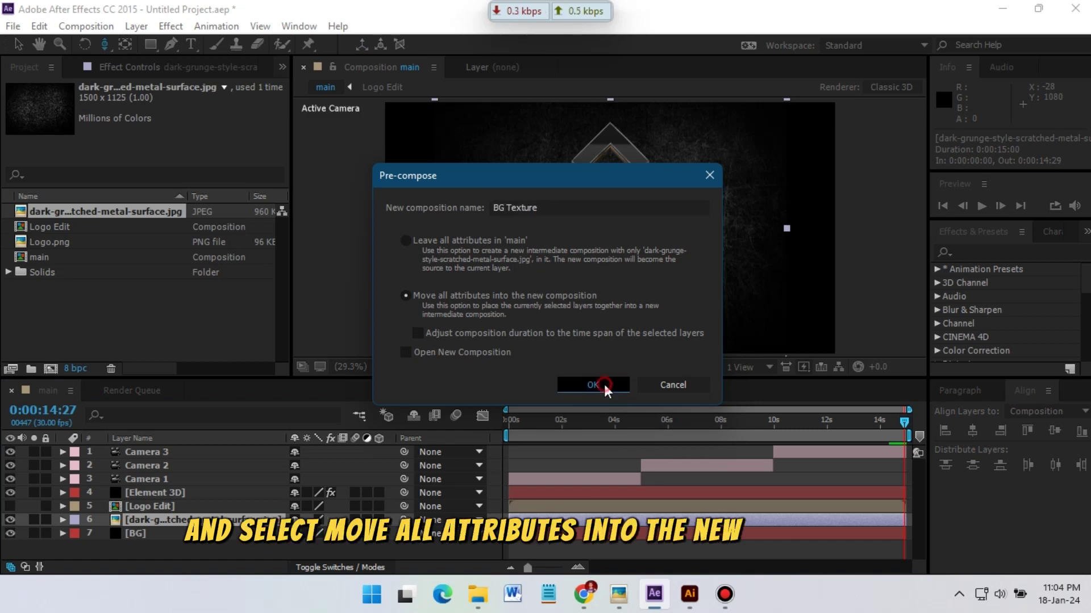
{"action": "left_click", "coordinate": [601, 384]}
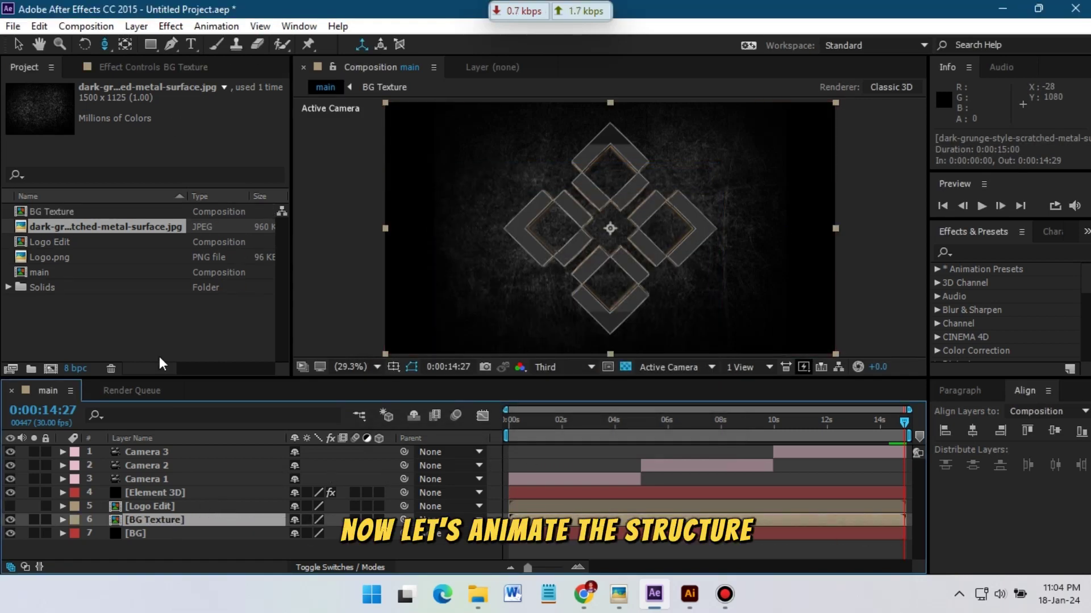
- Add a frame-sized oval mask to BG Texture and keyframe an opacity fade-in
{"action": "left_click_drag", "start_coordinate": [150, 46], "coordinate": [223, 80]}
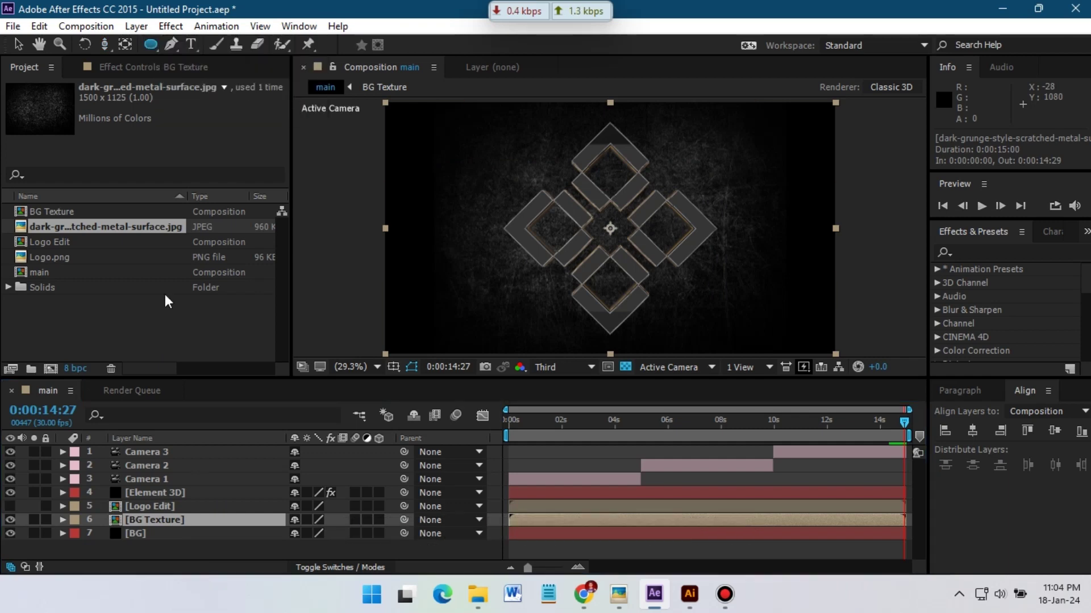
{"action": "double_click", "coordinate": [151, 45]}
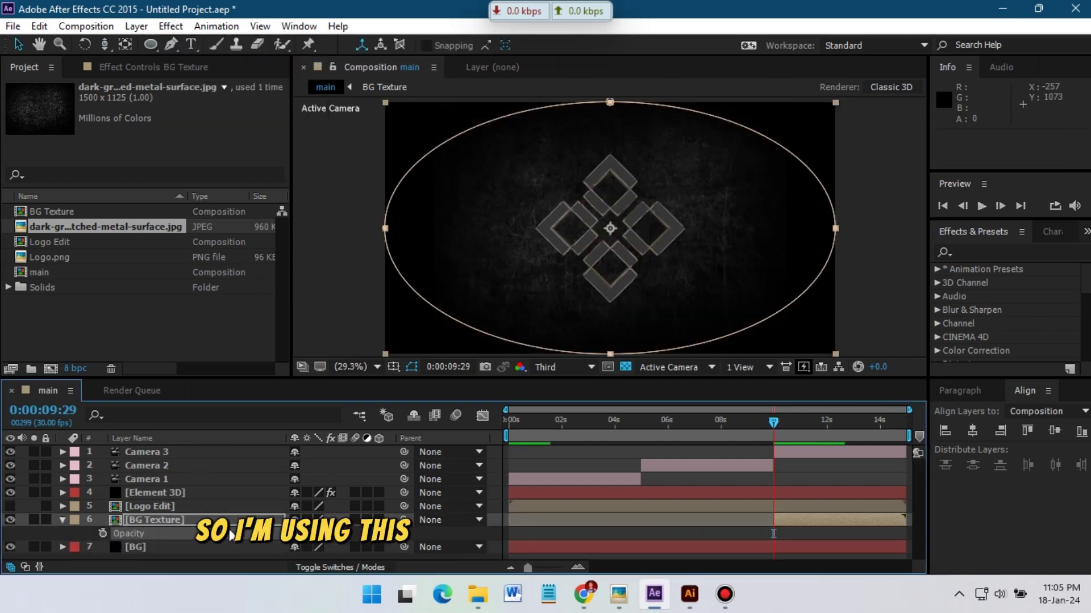
{"action": "left_click", "coordinate": [103, 534]}
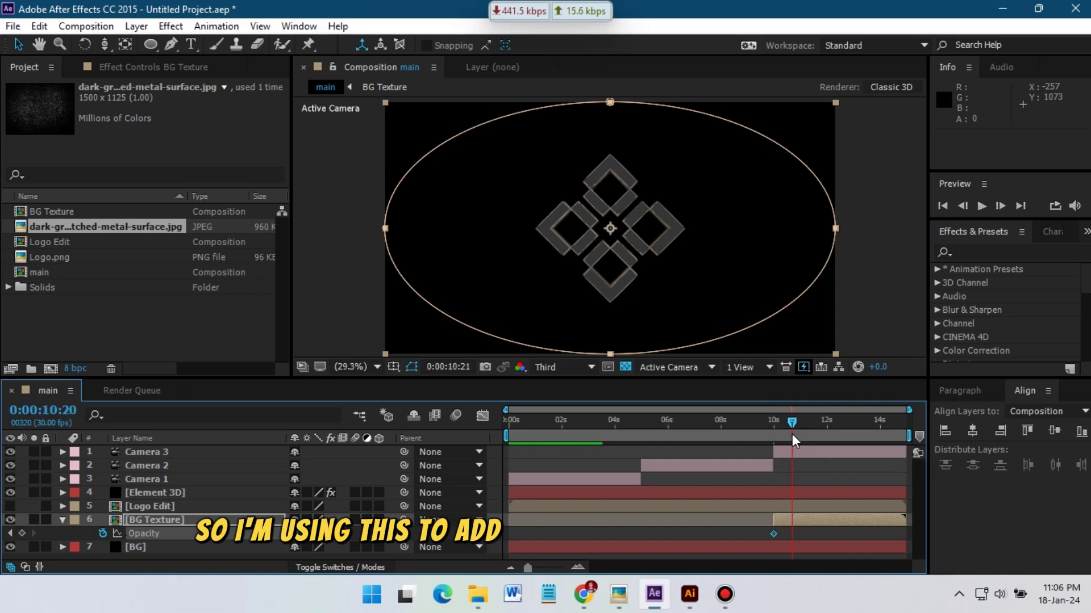
{"action": "key", "text": "j"}
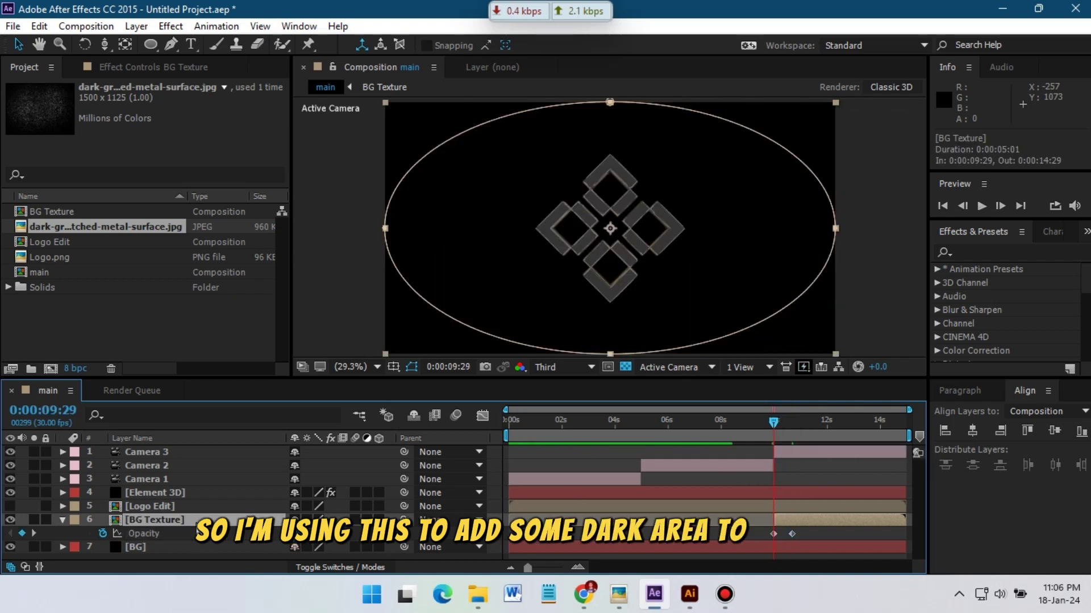
- Keyframe BG Texture's scale from 50% at the start to 70% at the comp's end
{"action": "left_click", "coordinate": [103, 534]}
{"action": "left_click", "coordinate": [327, 534]}
{"action": "type", "text": "50"}
{"action": "key", "text": "Return"}
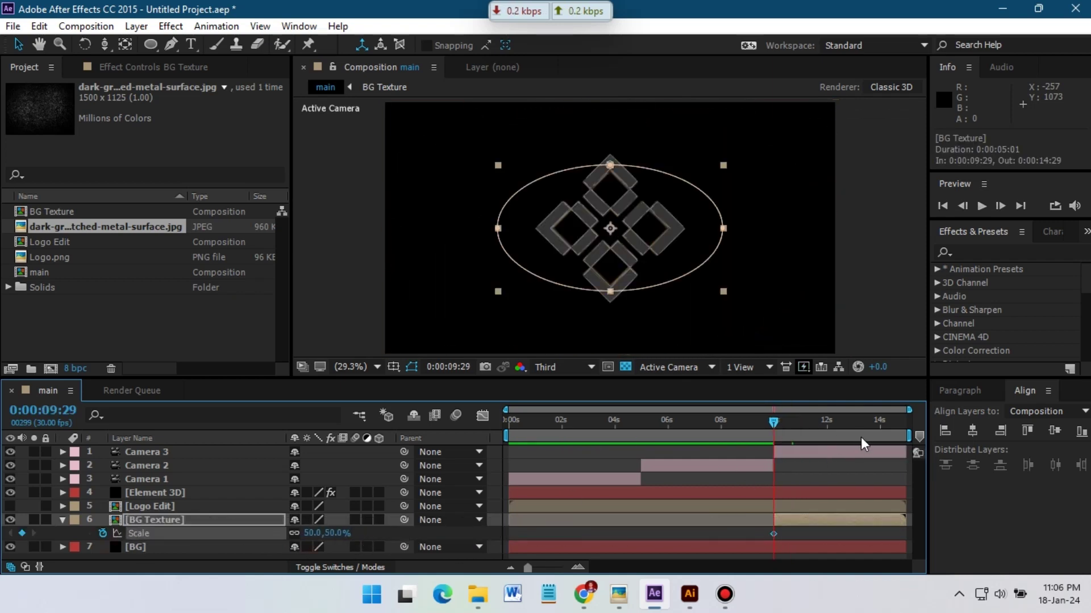
{"action": "left_click", "coordinate": [863, 433]}
{"action": "left_click_drag", "start_coordinate": [875, 438], "coordinate": [906, 437]}
{"action": "left_click", "coordinate": [344, 534]}
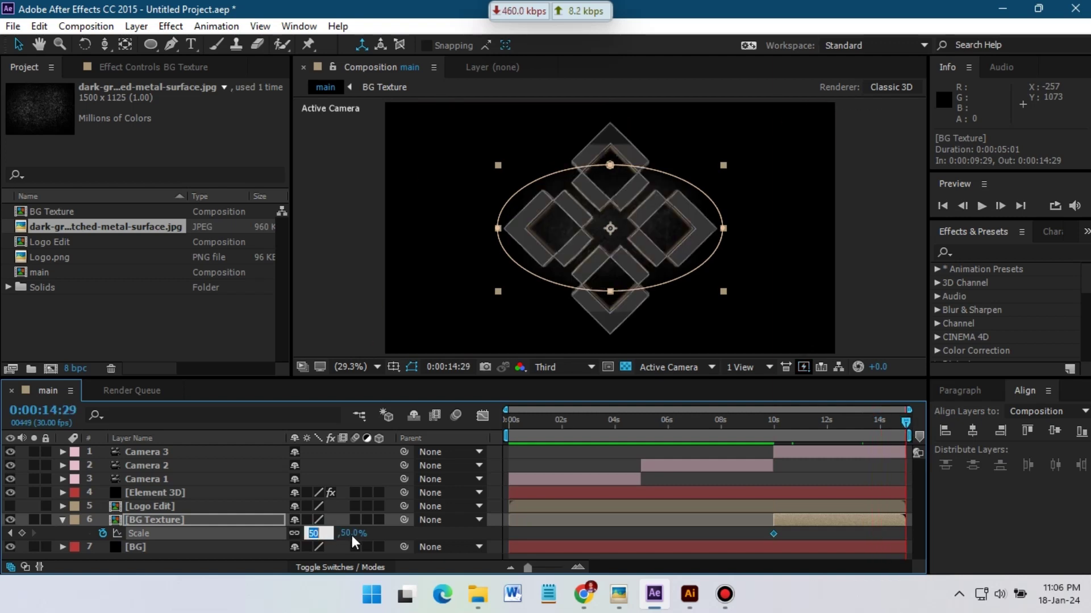
{"action": "type", "text": "70"}
{"action": "key", "text": "Return"}
- Move the 70% scale keyframe earlier and trim the texture to start around nine seconds
{"action": "key", "text": "space"}
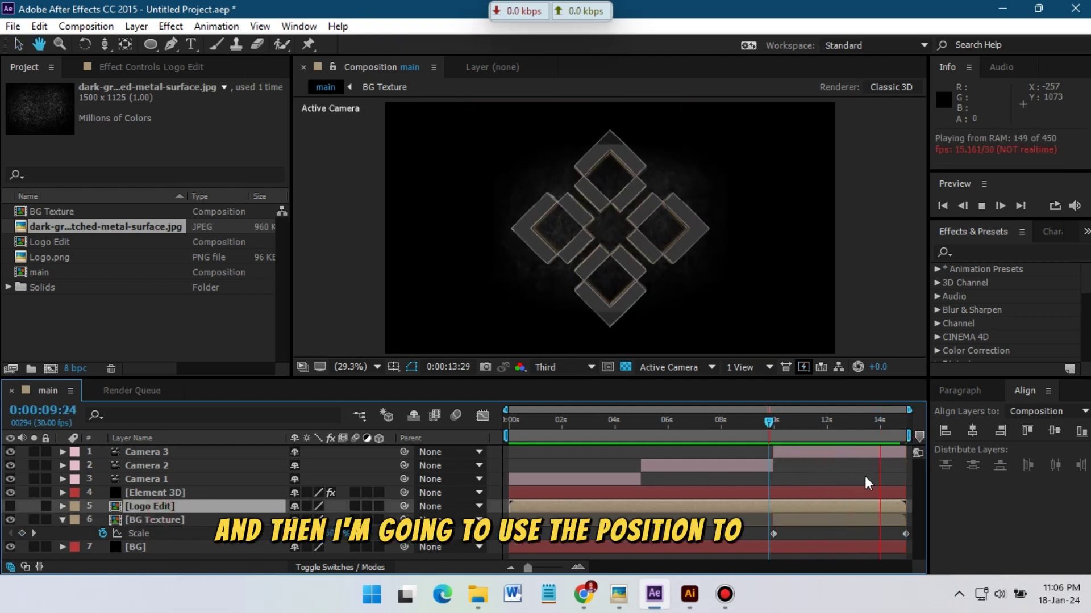
{"action": "left_click_drag", "start_coordinate": [906, 533], "coordinate": [807, 544]}
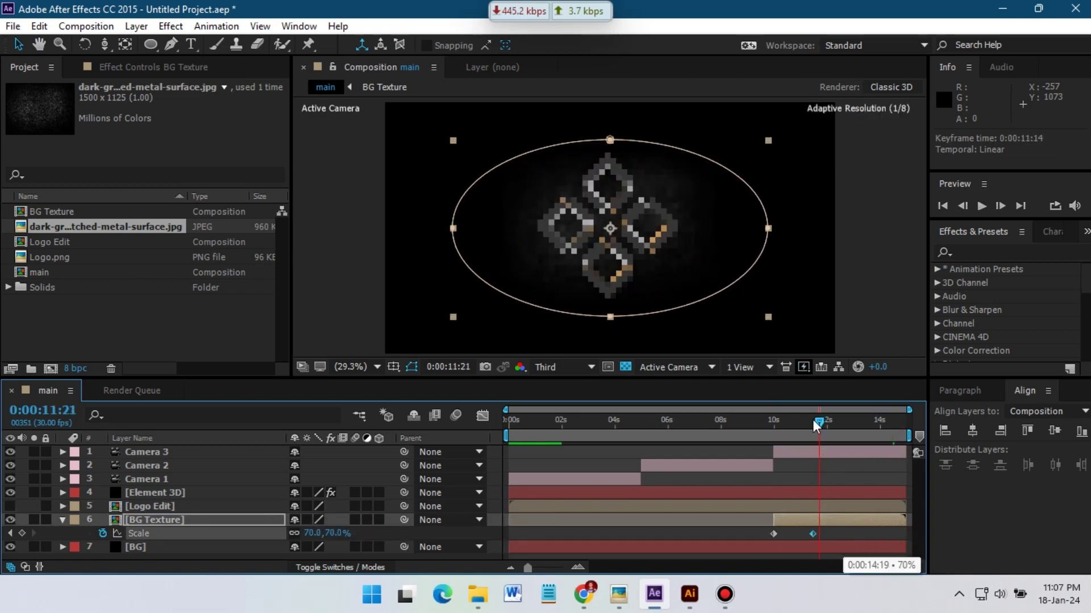
{"action": "left_click", "coordinate": [763, 420]}
{"action": "key", "text": "space"}
{"action": "key", "text": "space"}
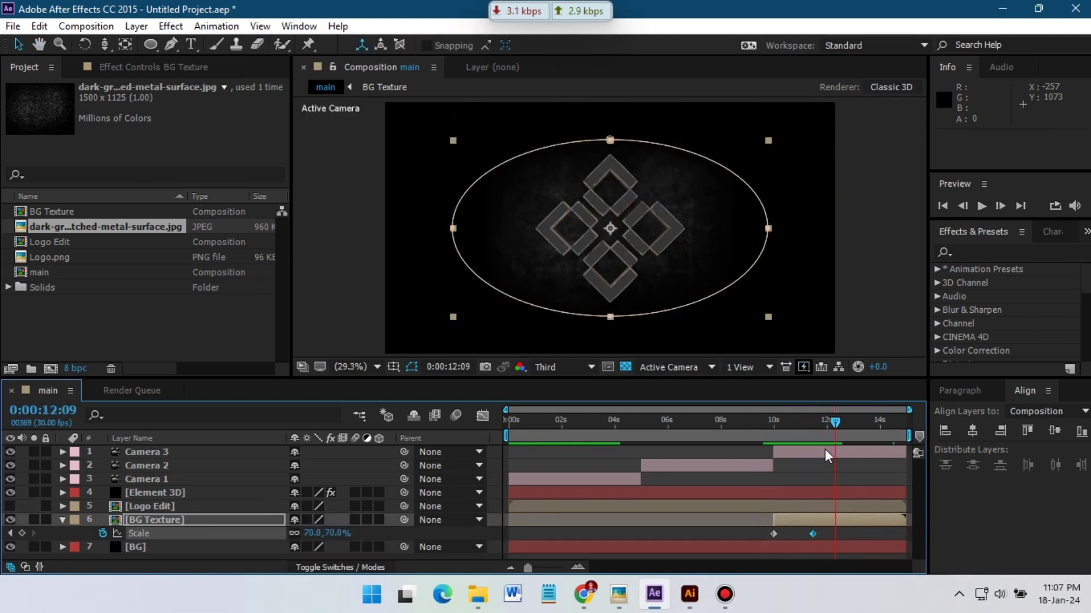
{"action": "left_click", "coordinate": [764, 444]}
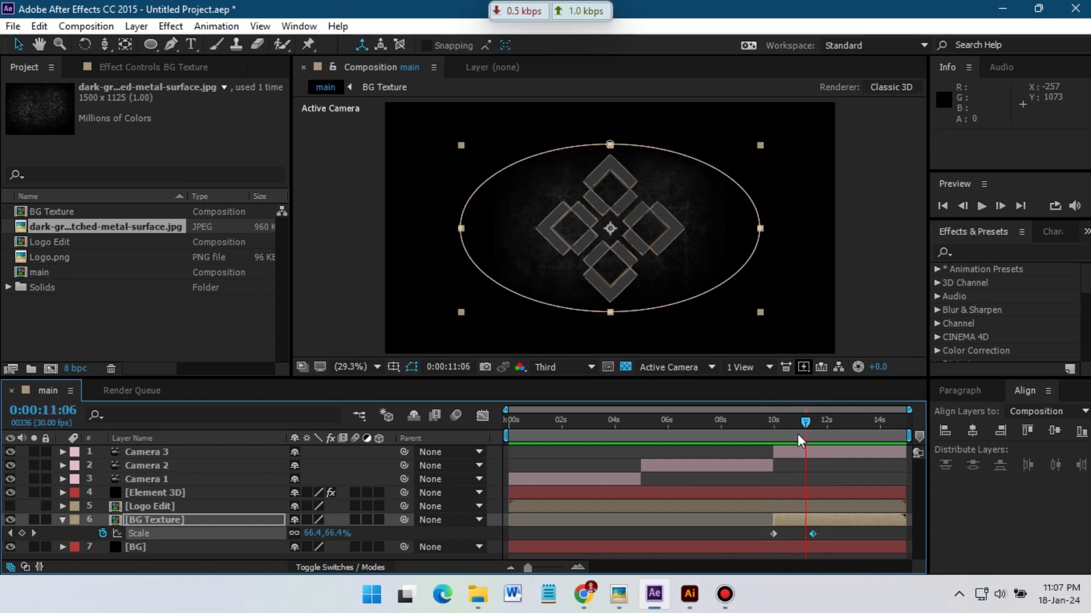
{"action": "left_click_drag", "start_coordinate": [772, 520], "coordinate": [739, 520]}
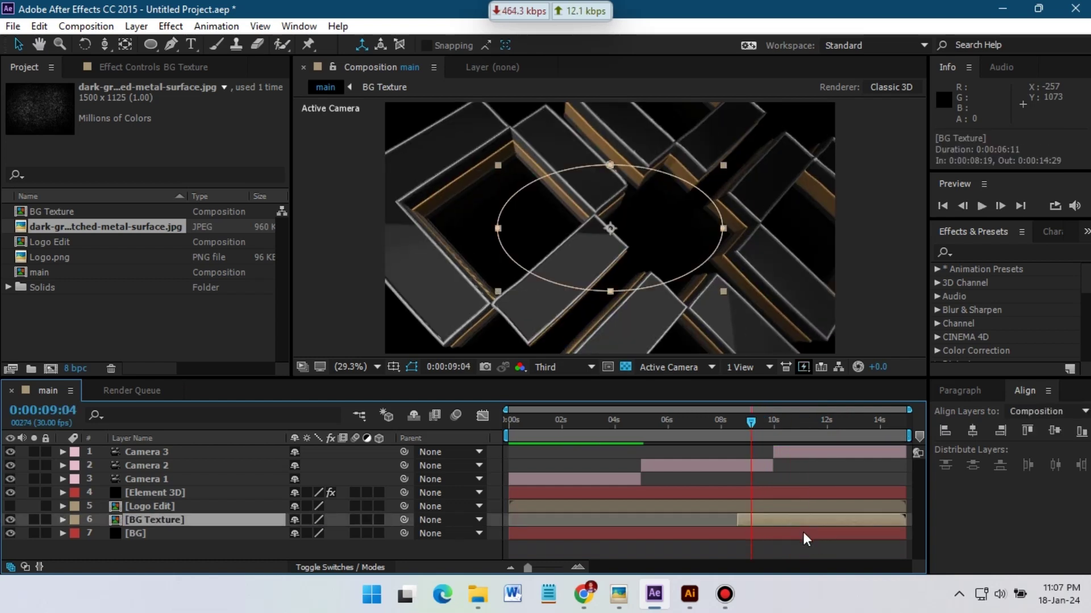
- Reveal Camera 3's keyframed properties and return to the start of the comp
{"action": "left_click", "coordinate": [813, 451]}
{"action": "key", "text": "u"}
{"action": "key", "text": "Home"}
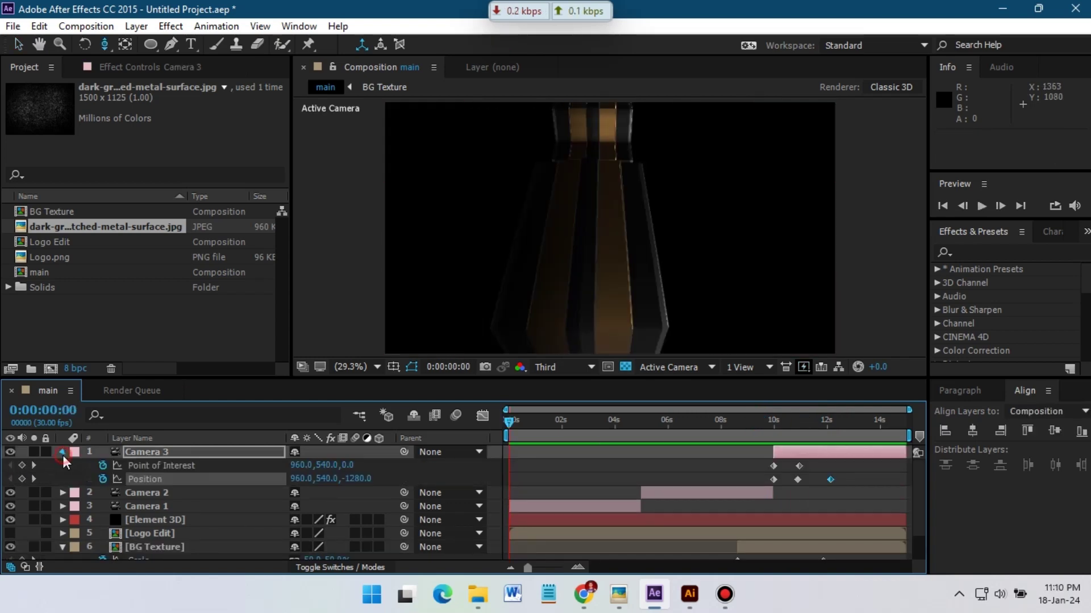
- Add a black 1920×1080 solid named Fade at the top of the layer stack
{"action": "left_click", "coordinate": [63, 453]}
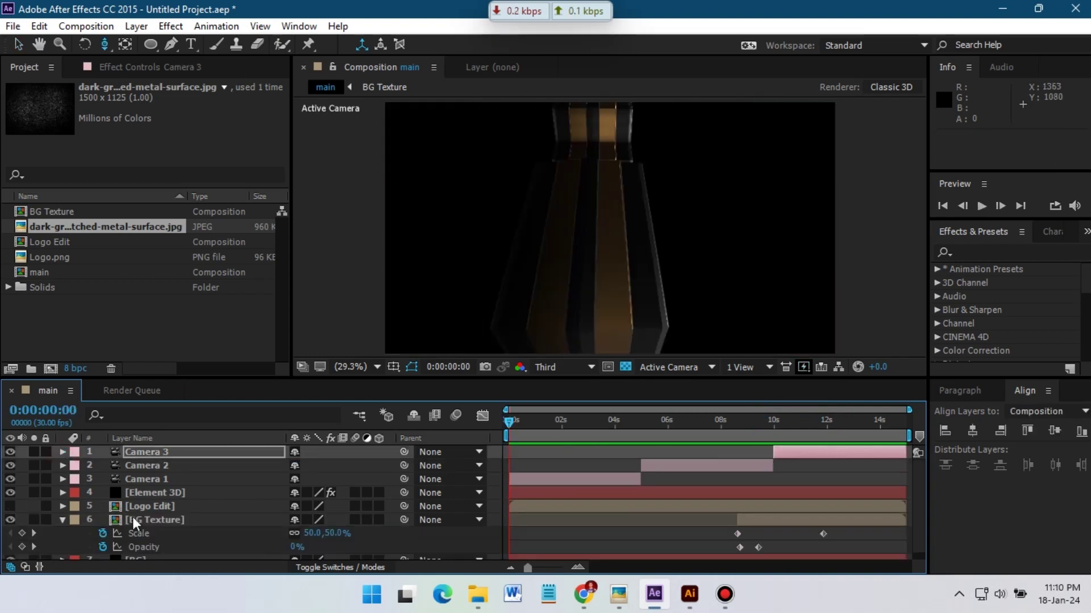
{"action": "left_click", "coordinate": [134, 27]}
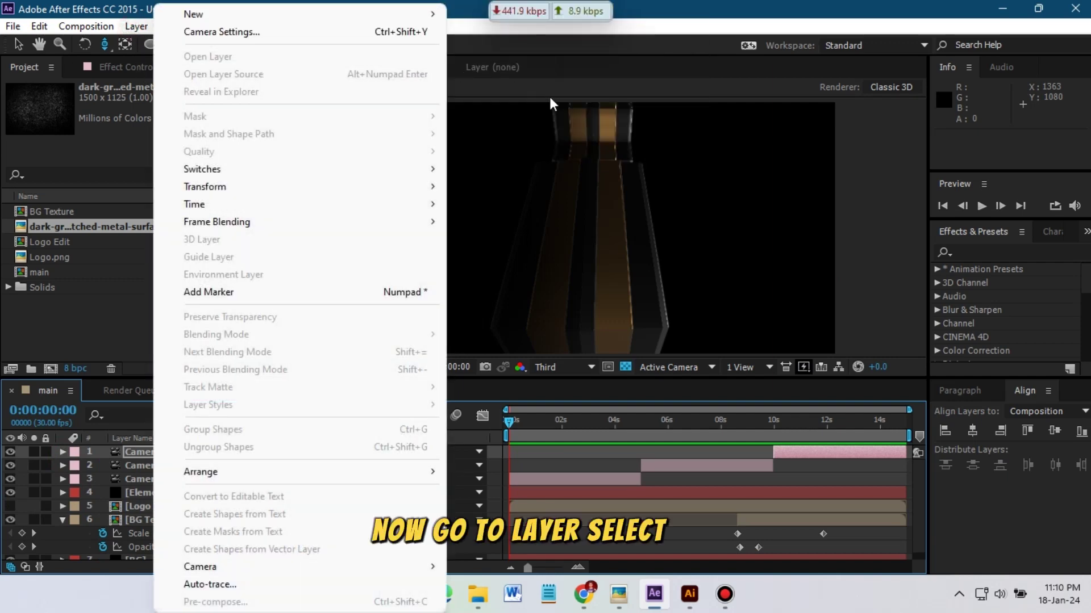
{"action": "mouse_move", "coordinate": [298, 14]}
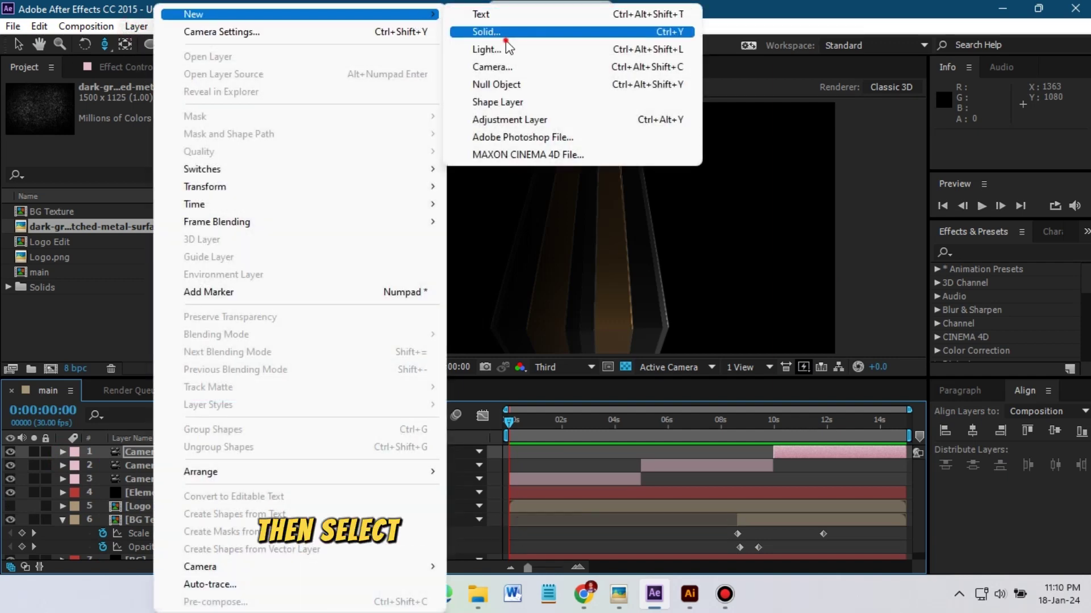
{"action": "left_click", "coordinate": [507, 34]}
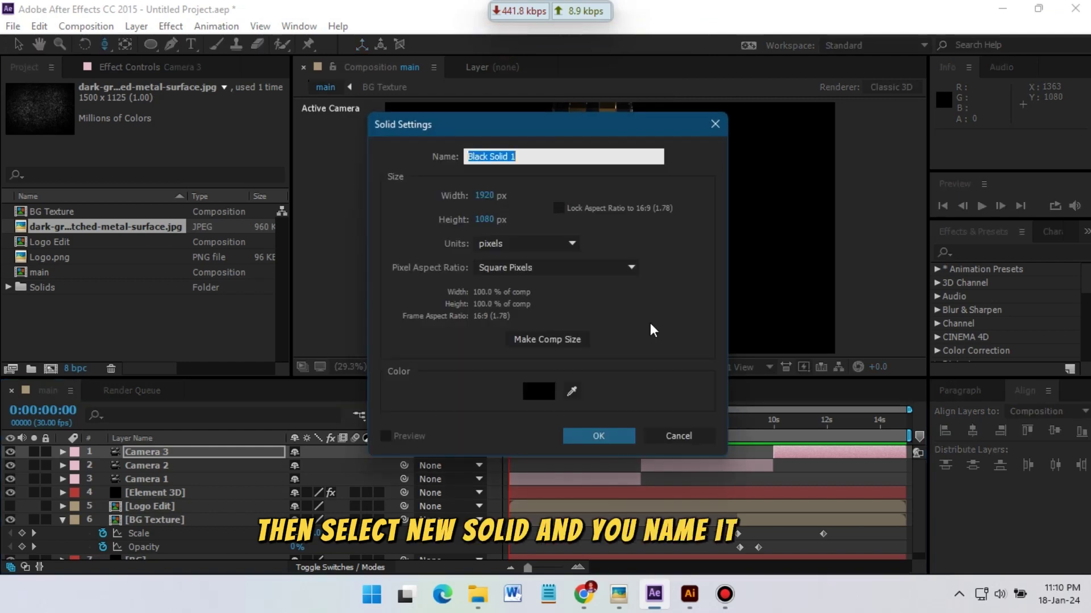
{"action": "type", "text": "Fade"}
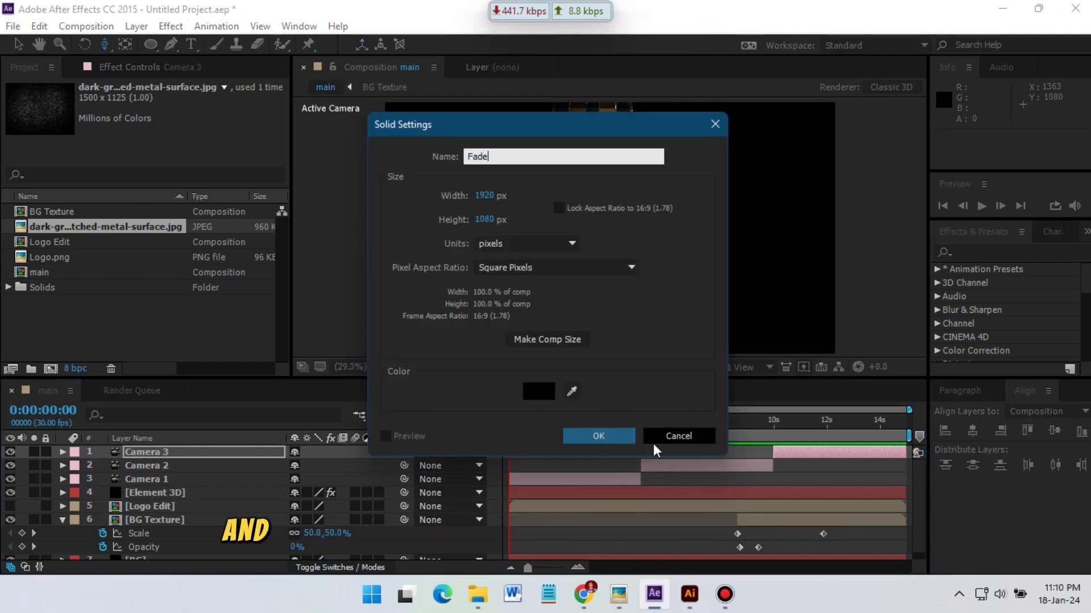
{"action": "left_click", "coordinate": [621, 441]}
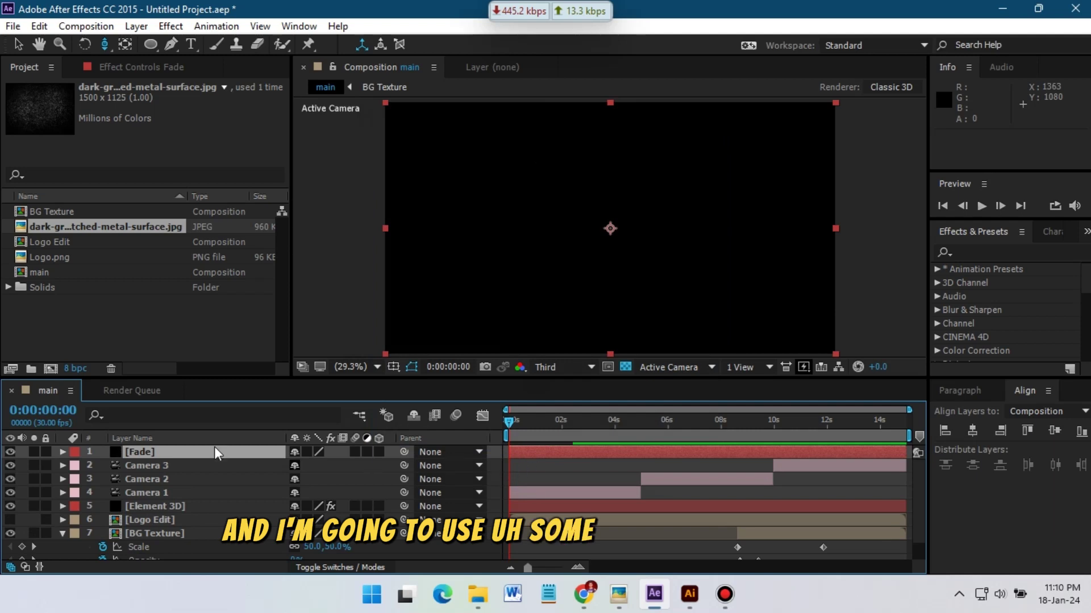
- Keyframe Fade's opacity from full black at the start to 0% just under one second
{"action": "key", "text": "t"}
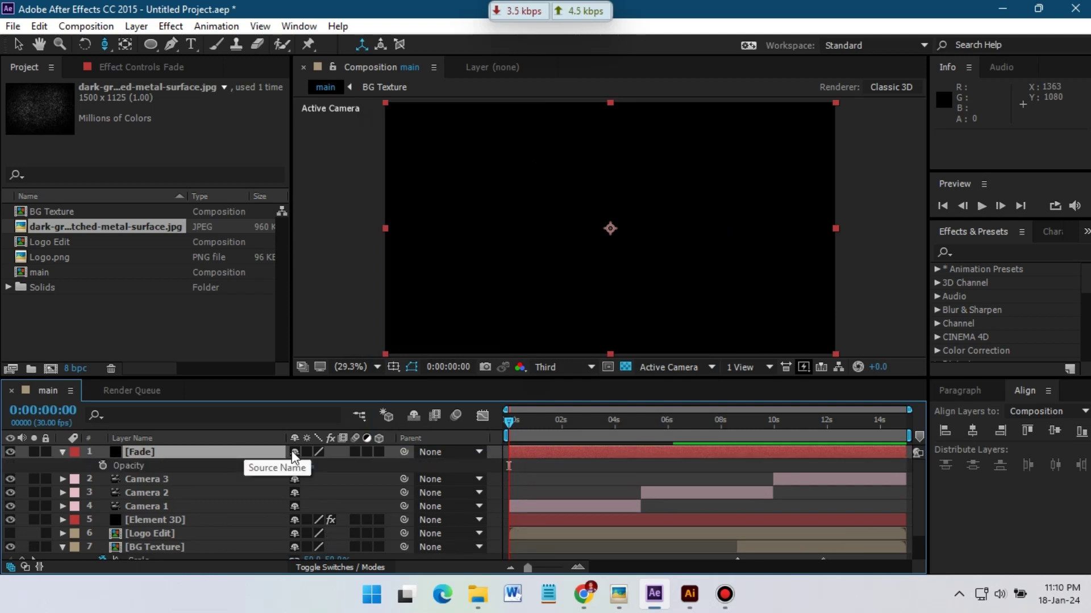
{"action": "left_click", "coordinate": [103, 466]}
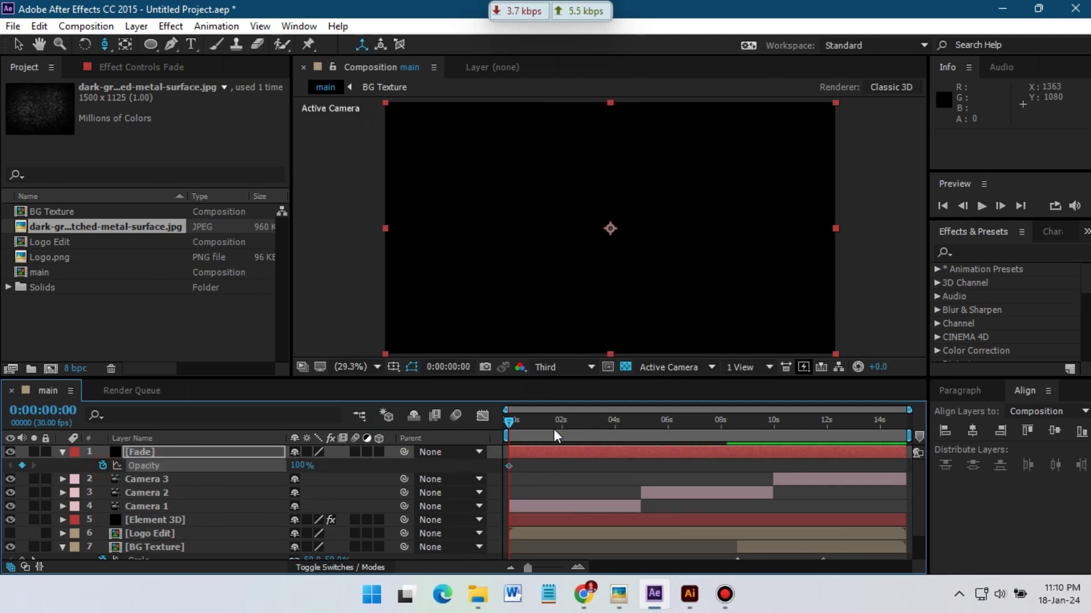
{"action": "mouse_move", "coordinate": [511, 424]}
{"action": "left_mouse_down"}
{"action": "mouse_move", "coordinate": [520, 421]}
{"action": "mouse_move", "coordinate": [479, 430]}
{"action": "left_mouse_up"}
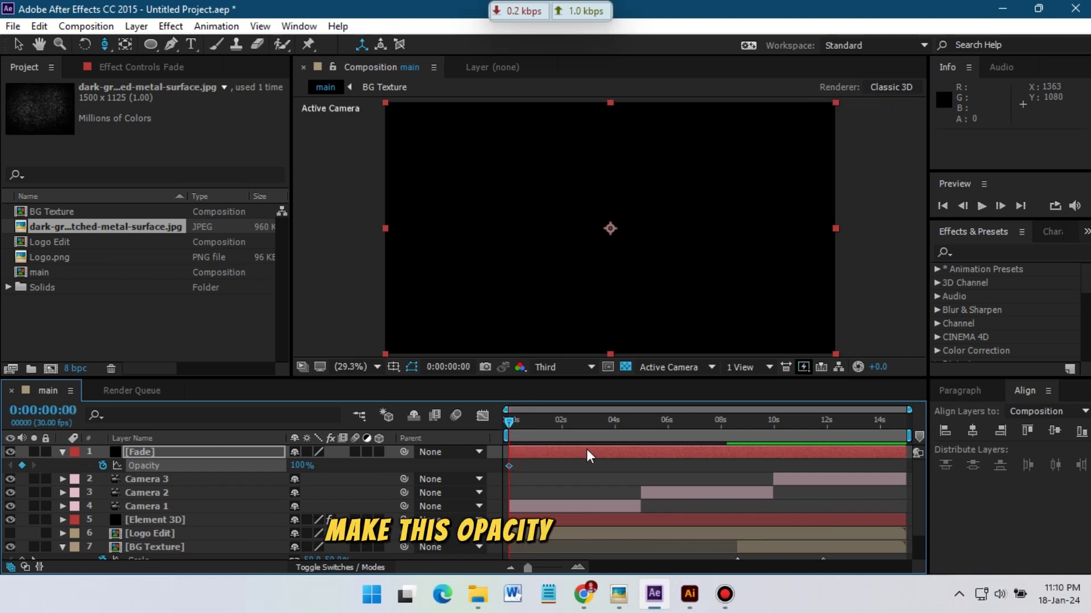
{"action": "key", "text": "space"}
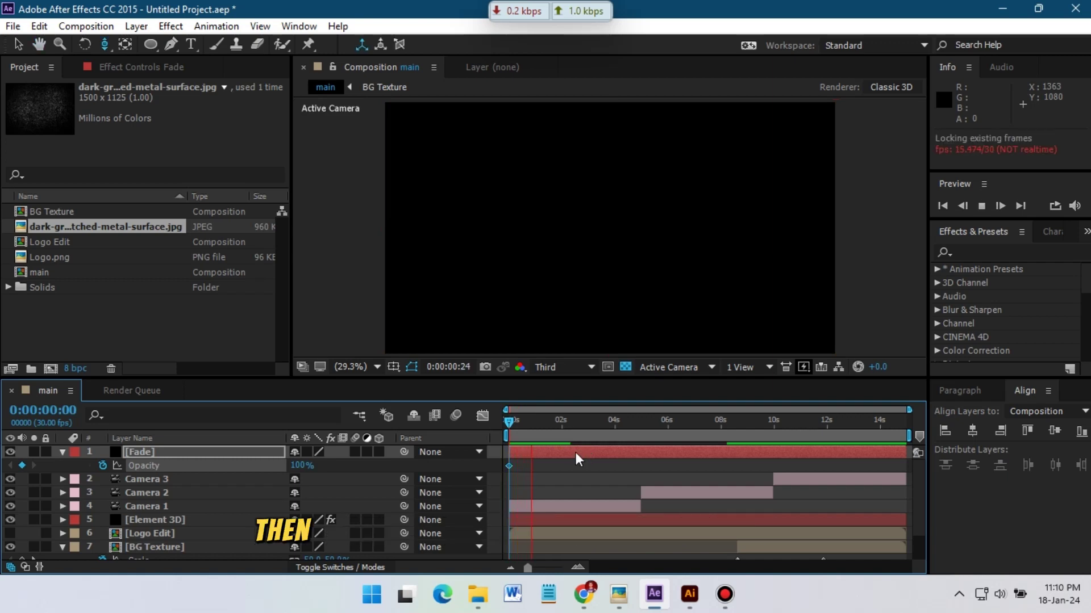
{"action": "left_click_drag", "start_coordinate": [541, 438], "coordinate": [531, 428]}
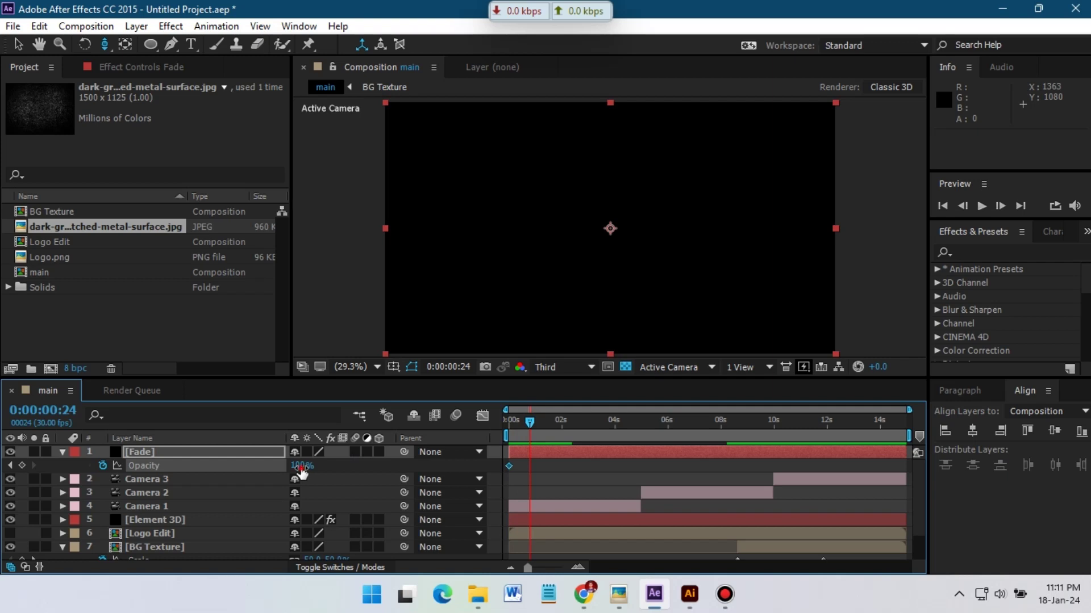
{"action": "left_click_drag", "start_coordinate": [302, 467], "coordinate": [172, 466]}
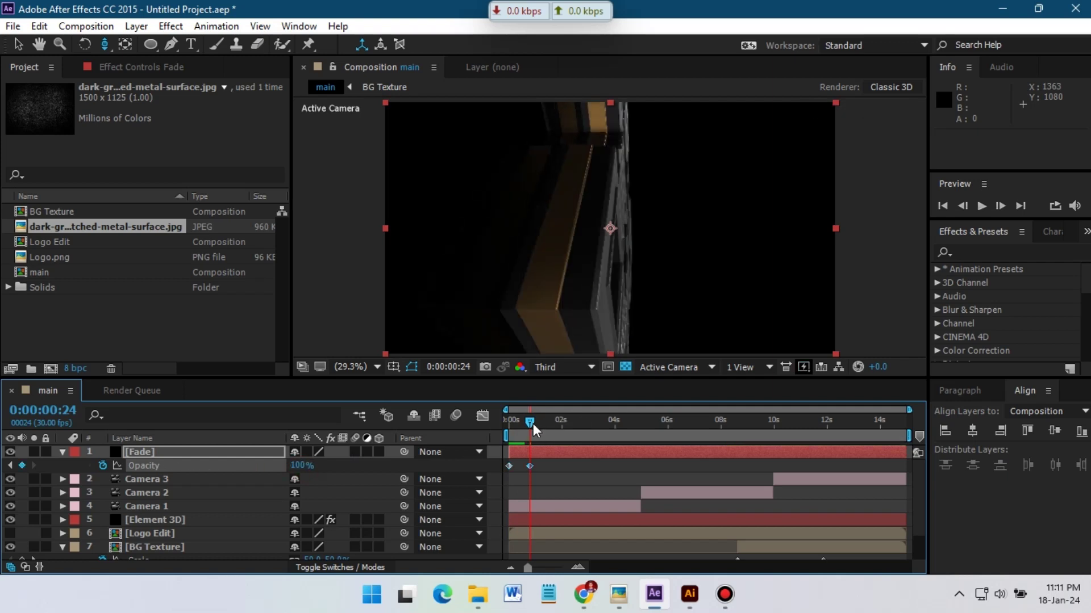
- Add a 100% Fade opacity keyframe at the five-second mark
{"action": "left_click_drag", "start_coordinate": [533, 423], "coordinate": [491, 427]}
{"action": "left_click", "coordinate": [639, 433]}
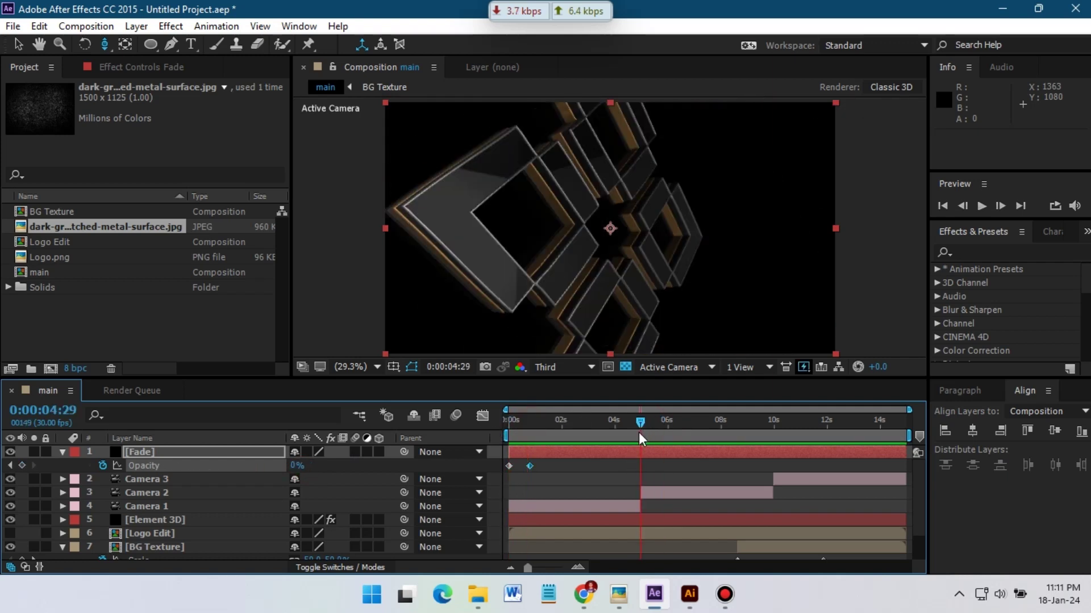
{"action": "left_click_drag", "start_coordinate": [640, 432], "coordinate": [643, 433]}
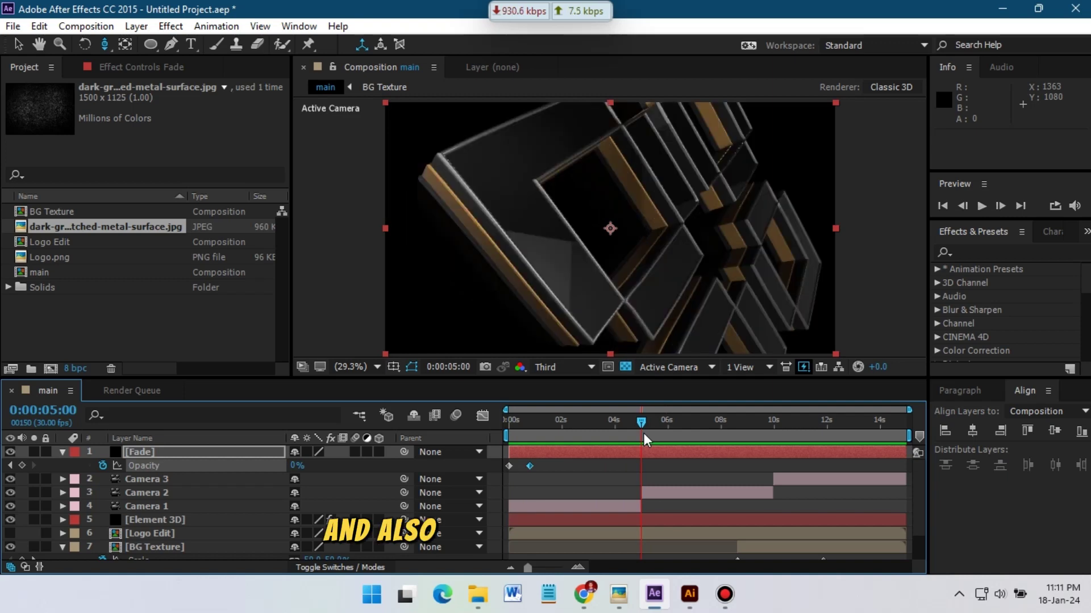
{"action": "left_click", "coordinate": [22, 465]}
{"action": "type", "text": "100"}
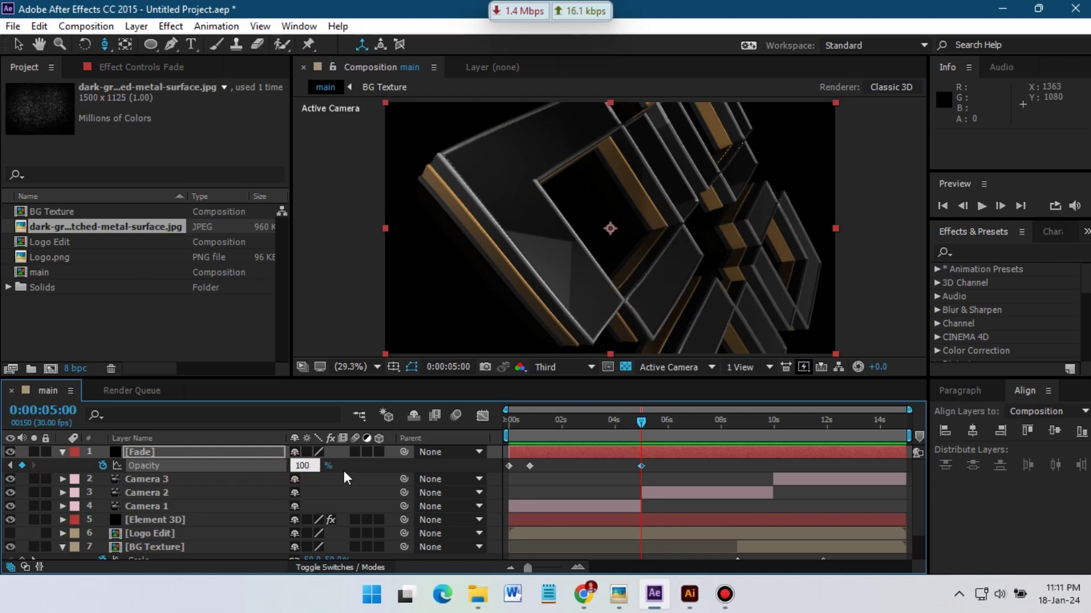
{"action": "key", "text": "Return"}
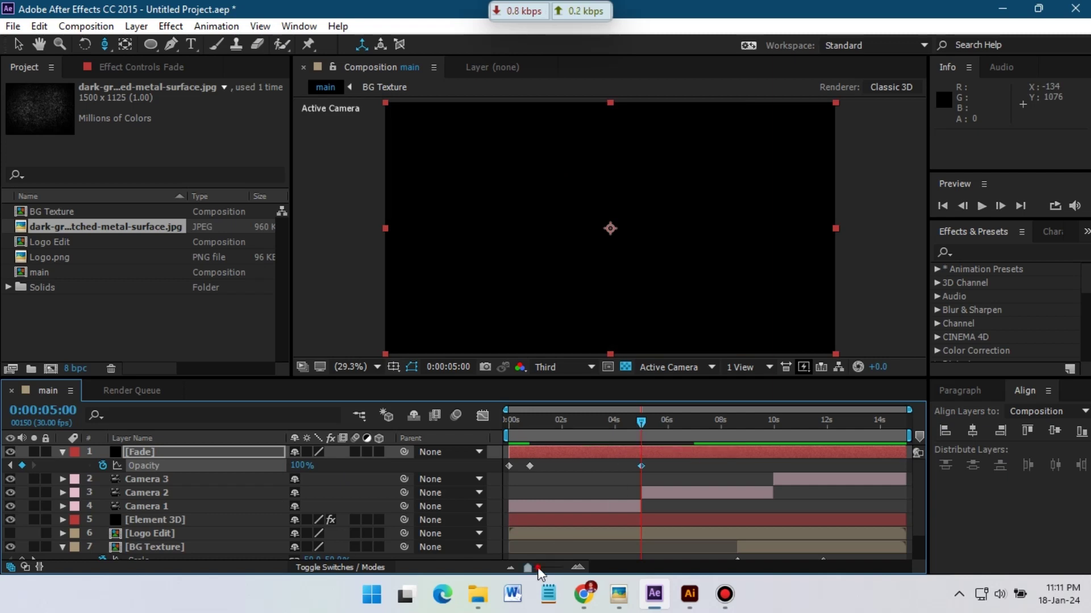
- Set Fade opacity keyframes to 0% at 4:25 and 100% at 5:00
{"action": "mouse_move", "coordinate": [537, 568]}
{"action": "left_mouse_down"}
{"action": "mouse_move", "coordinate": [561, 566]}
{"action": "mouse_move", "coordinate": [547, 568]}
{"action": "left_mouse_up"}
{"action": "key", "text": "Page_Up"}
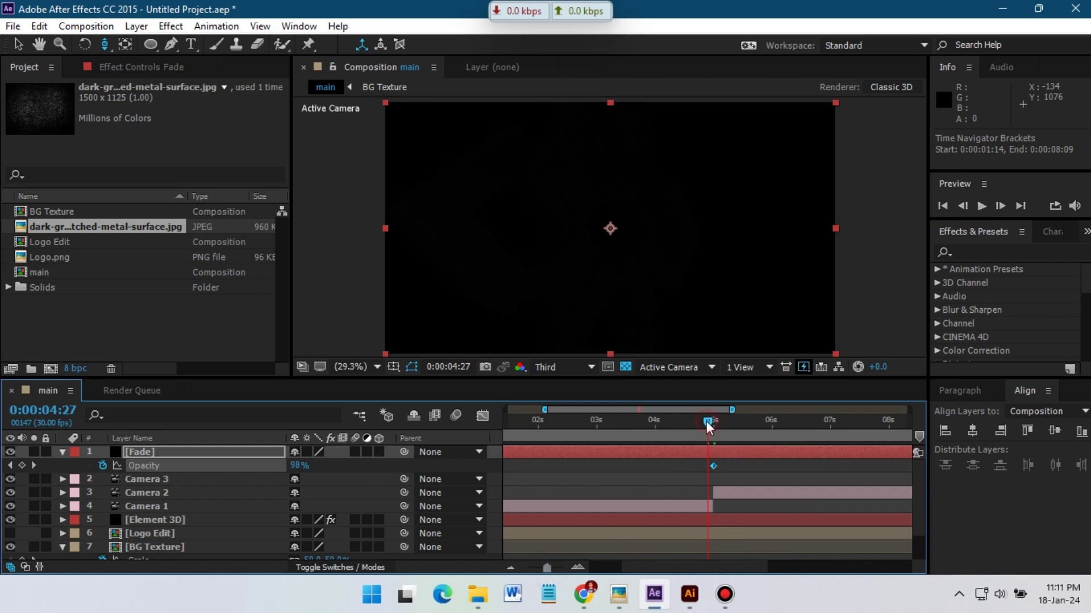
{"action": "left_click_drag", "start_coordinate": [708, 421], "coordinate": [710, 424]}
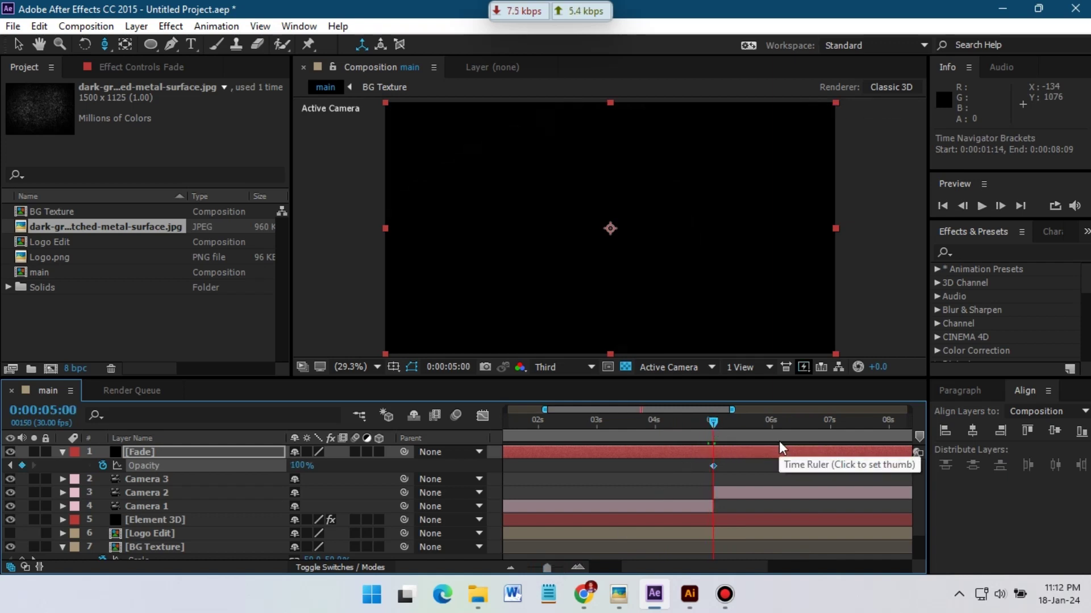
{"action": "key", "text": "Page_Up"}
{"action": "key", "text": "Page_Up"}
{"action": "key", "text": "Page_Up"}
{"action": "key", "text": "Page_Up"}
{"action": "key", "text": "Page_Up"}
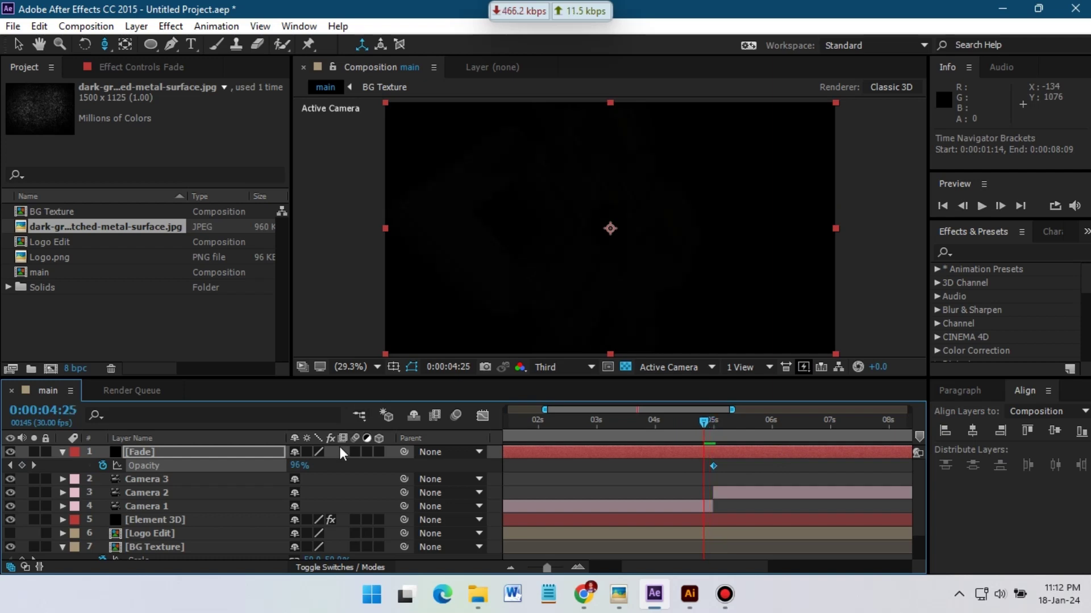
{"action": "type", "text": "1"}
{"action": "type", "text": "00"}
{"action": "key", "text": "Return"}
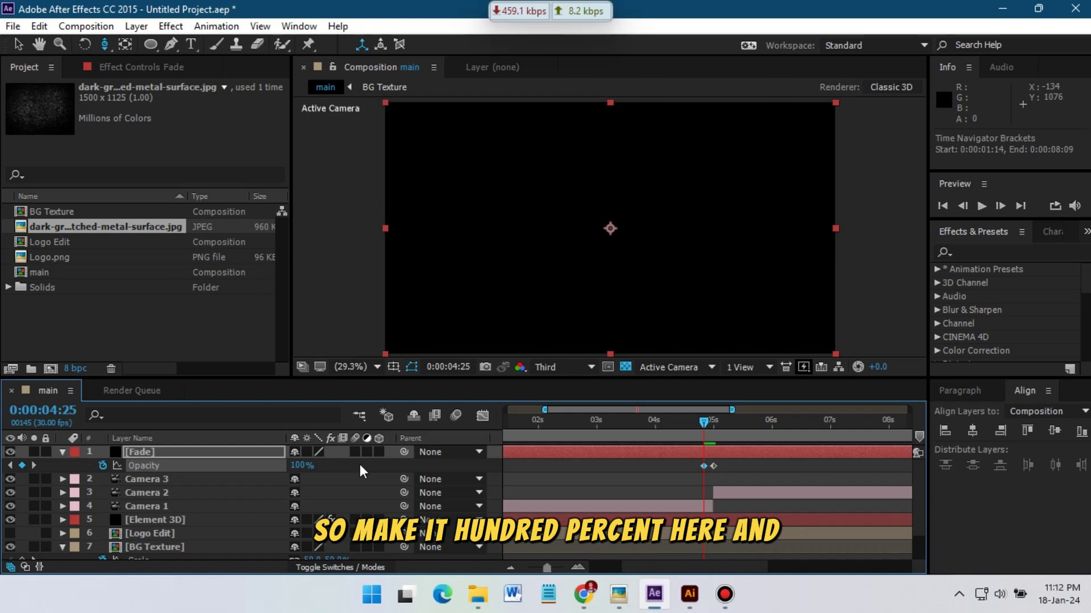
{"action": "left_click_drag", "start_coordinate": [296, 465], "coordinate": [294, 470]}
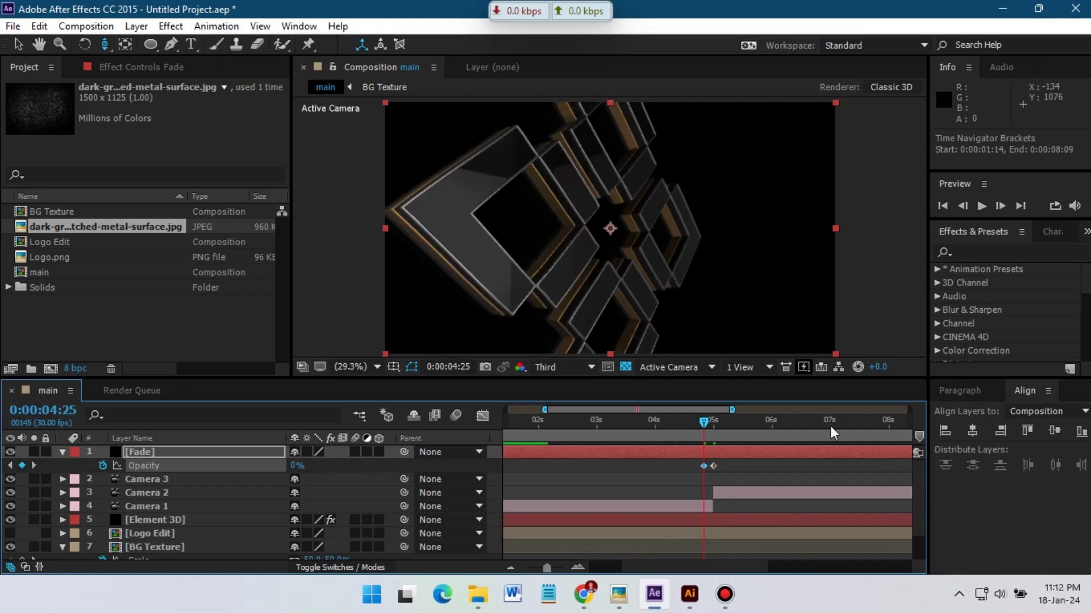
- Drop Fade opacity back to 0% at 5:05 and preview the flash
{"action": "left_click_drag", "start_coordinate": [703, 422], "coordinate": [716, 419]}
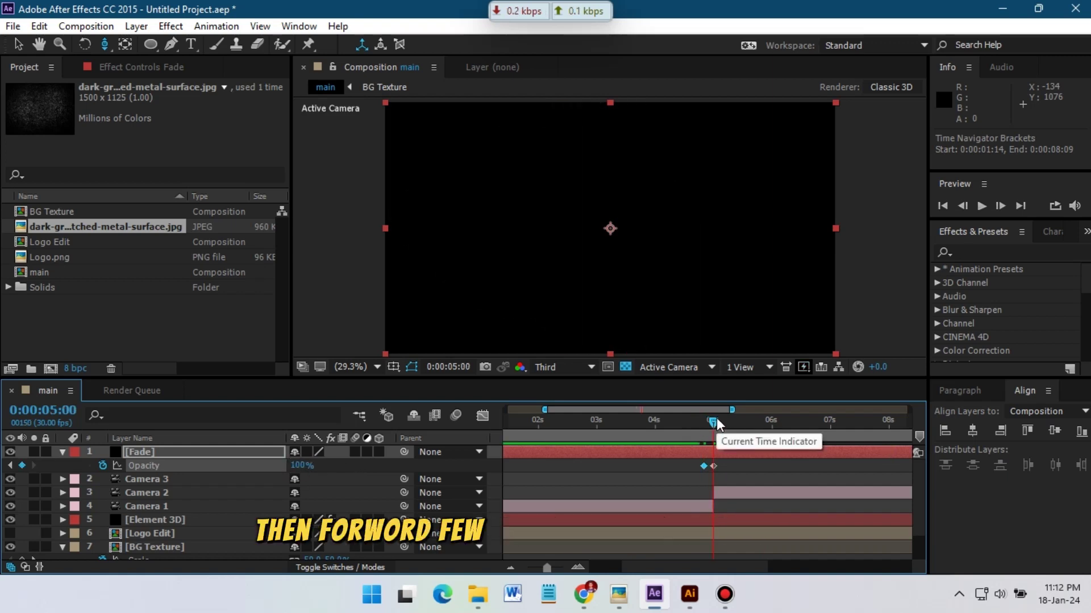
{"action": "key", "text": "Page_Down"}
{"action": "left_click", "coordinate": [302, 466]}
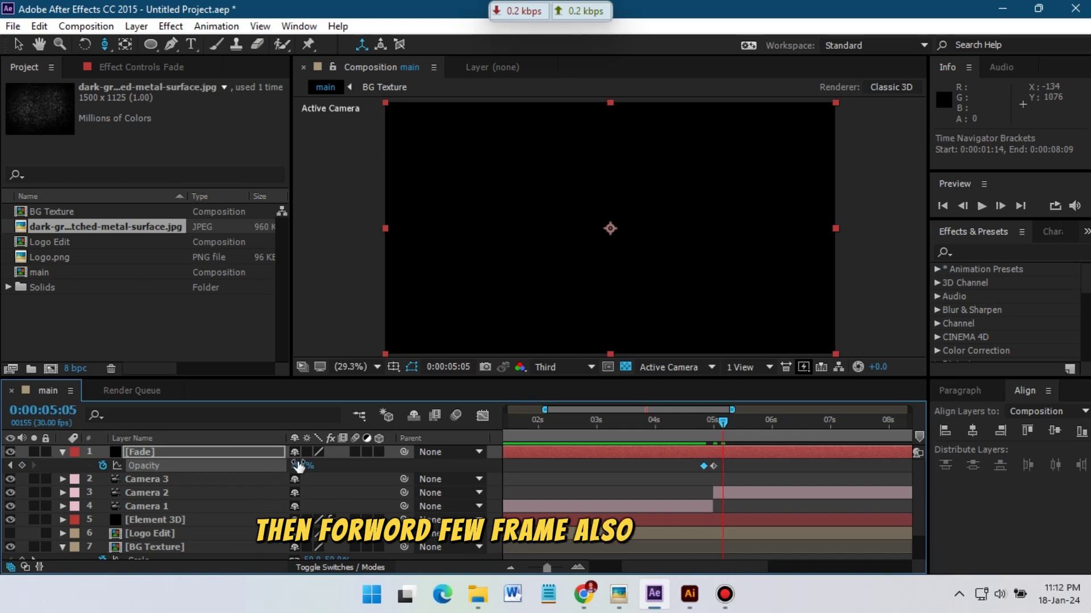
{"action": "type", "text": "0"}
{"action": "key", "text": "Return"}
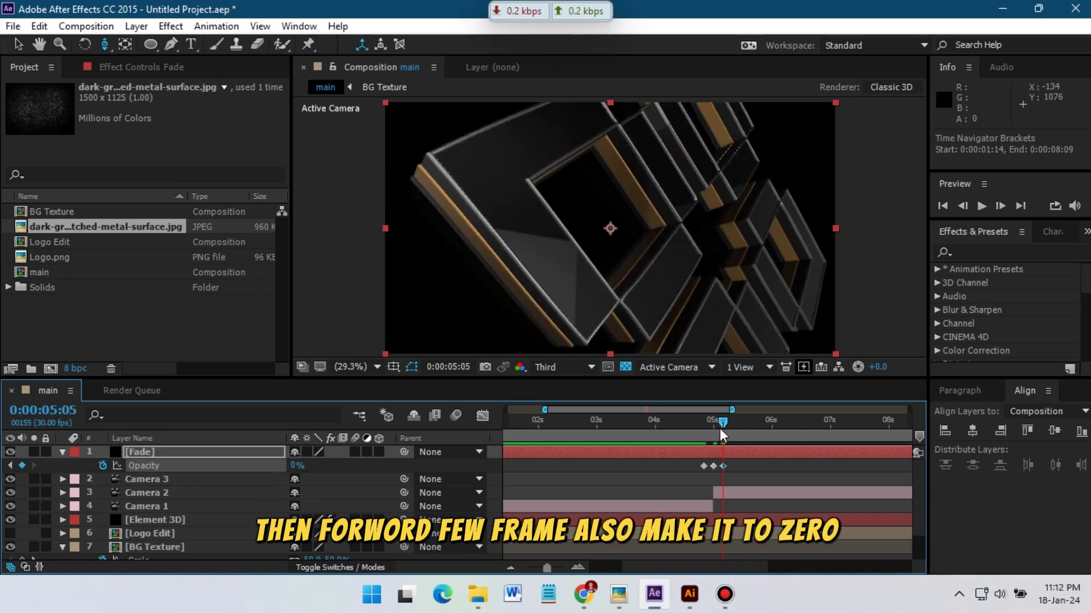
{"action": "key", "text": "space"}
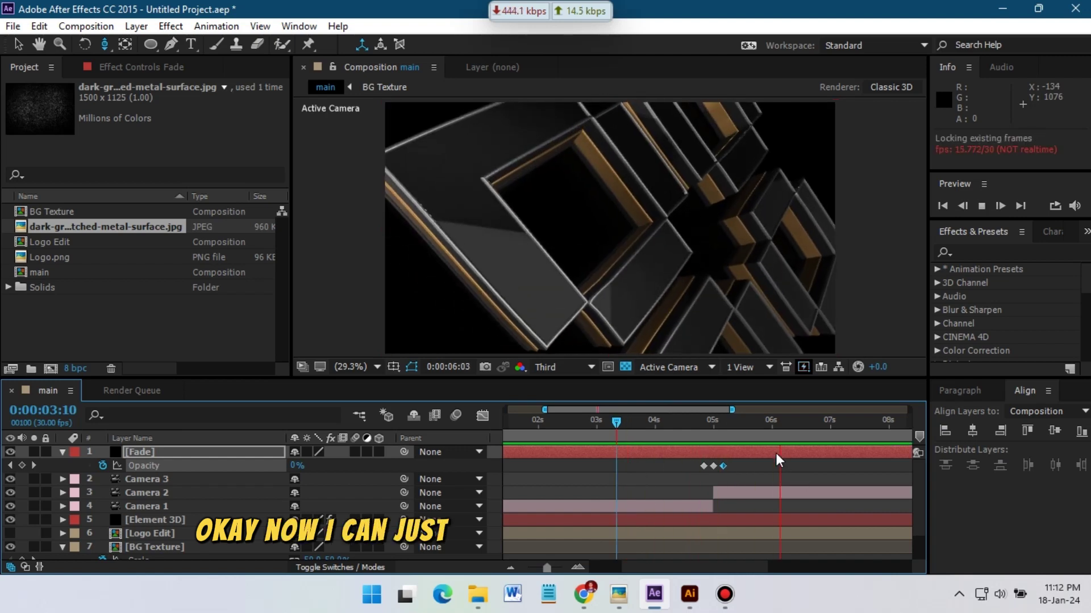
{"action": "mouse_move", "coordinate": [769, 434]}
{"action": "left_mouse_down"}
{"action": "mouse_move", "coordinate": [713, 446]}
{"action": "mouse_move", "coordinate": [830, 425]}
{"action": "mouse_move", "coordinate": [777, 441]}
{"action": "left_mouse_up"}
- Copy the three flash keyframes and paste them just before the ten-second cut
{"action": "key", "text": "minus"}
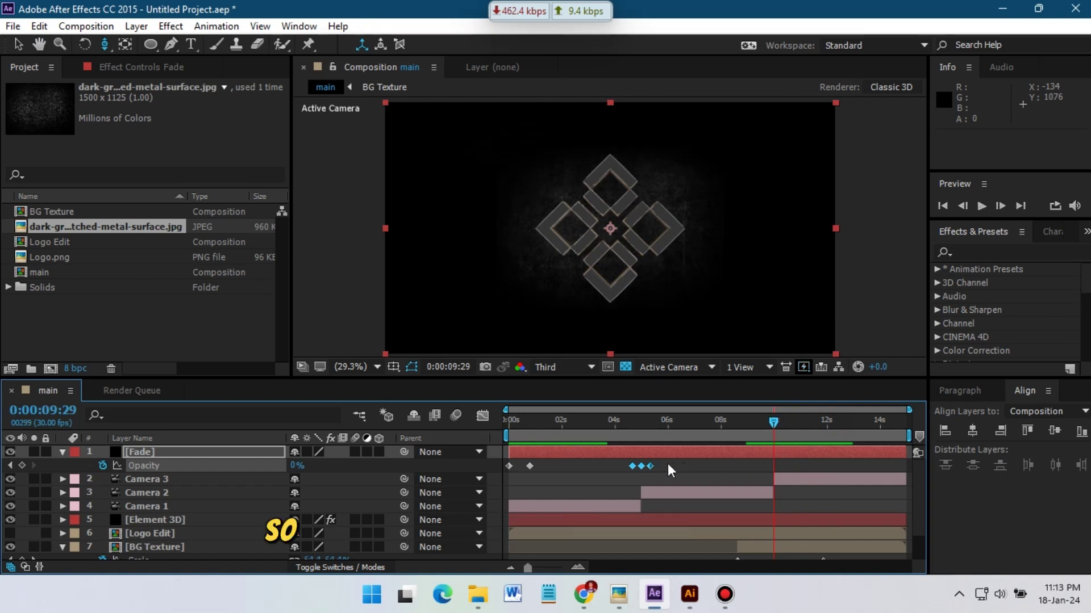
{"action": "left_click_drag", "start_coordinate": [662, 460], "coordinate": [615, 478]}
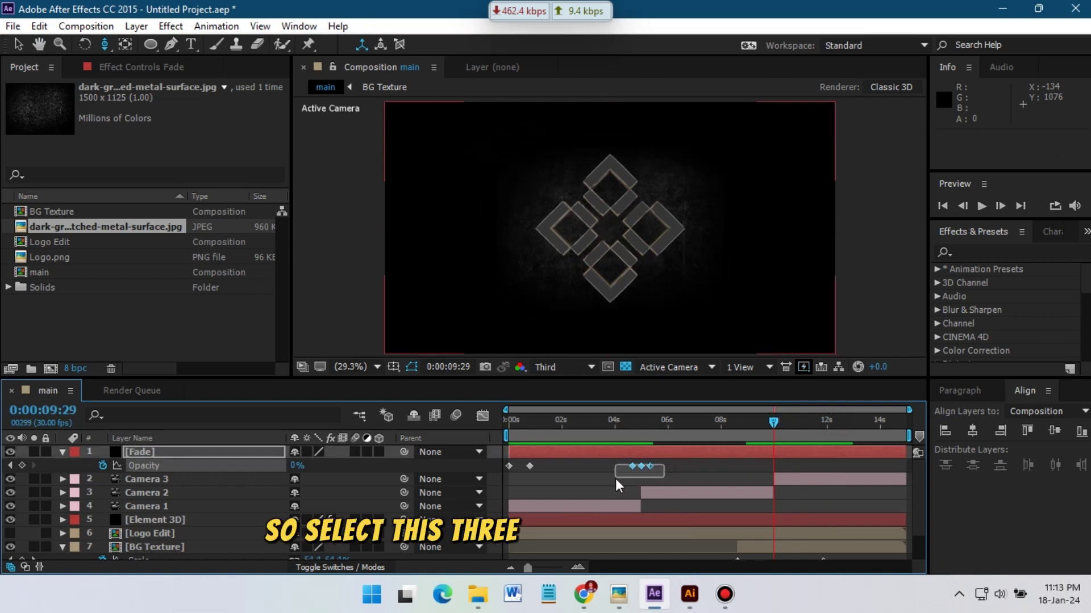
{"action": "key", "text": "ctrl+c"}
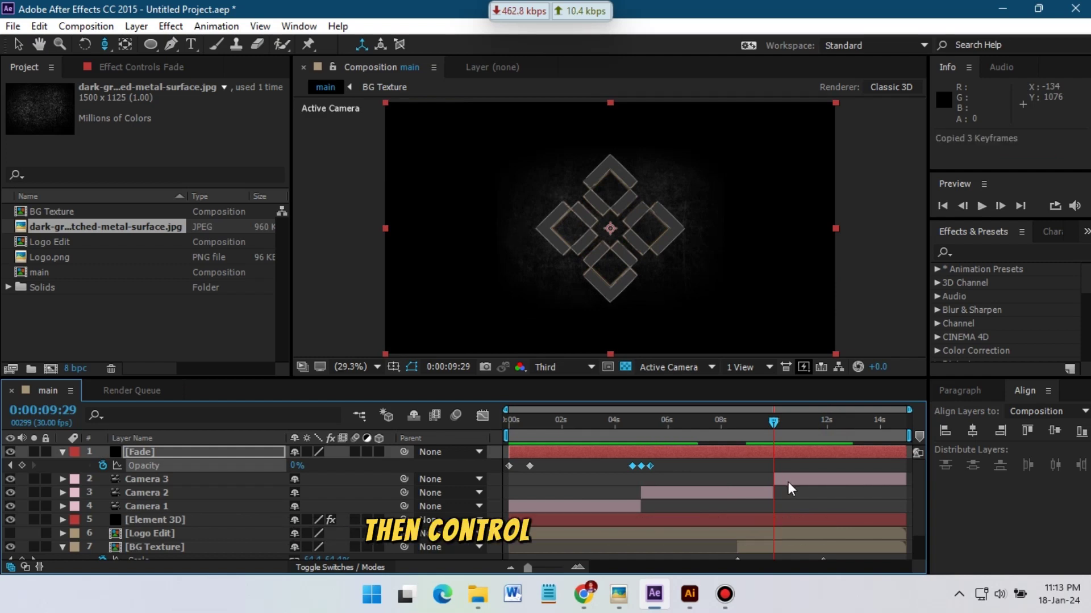
{"action": "key", "text": "ctrl+v"}
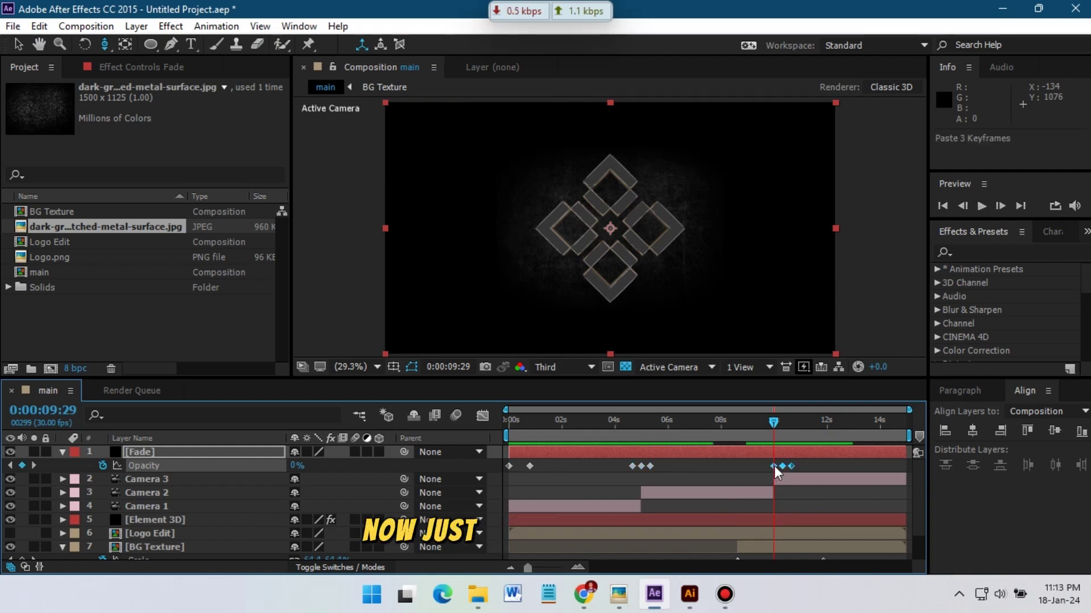
{"action": "left_click_drag", "start_coordinate": [790, 466], "coordinate": [779, 471]}
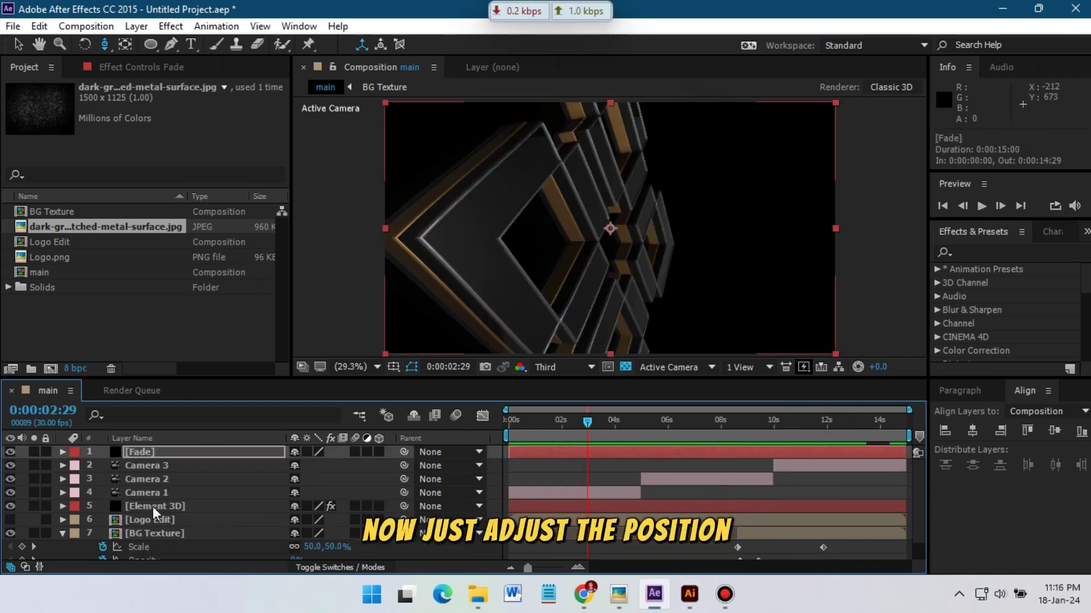
- Set Element 3D's Render Settings lighting to add the Natural preset
{"action": "left_click", "coordinate": [154, 505]}
{"action": "left_click", "coordinate": [155, 66]}
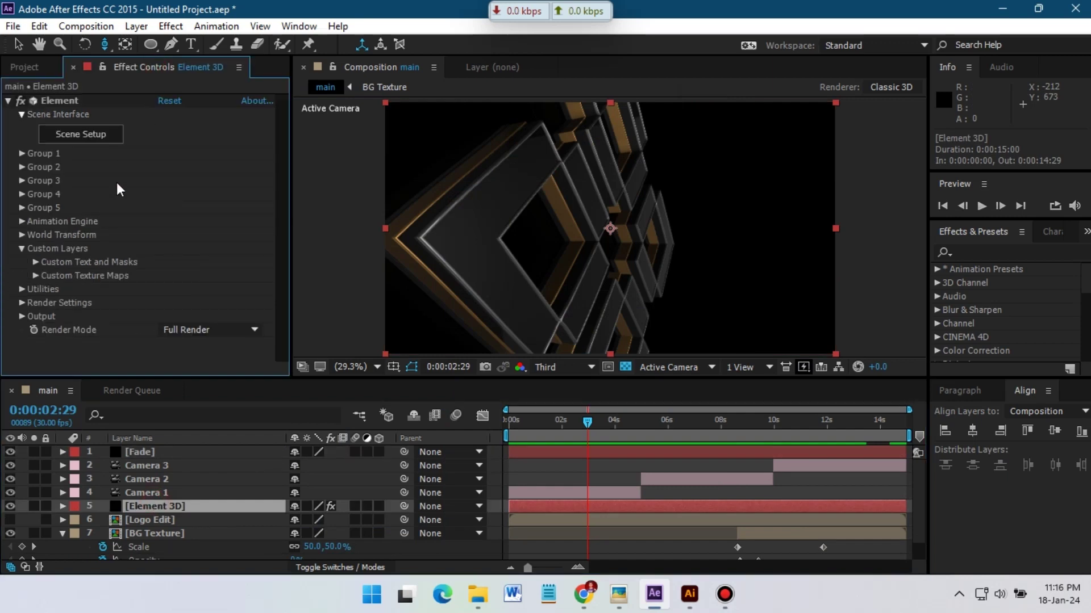
{"action": "left_click", "coordinate": [20, 250]}
{"action": "left_click", "coordinate": [21, 276]}
{"action": "scroll", "coordinate": [57, 227], "scroll_direction": "down", "scroll_amount": 3}
{"action": "left_click", "coordinate": [35, 178]}
{"action": "left_click", "coordinate": [182, 222]}
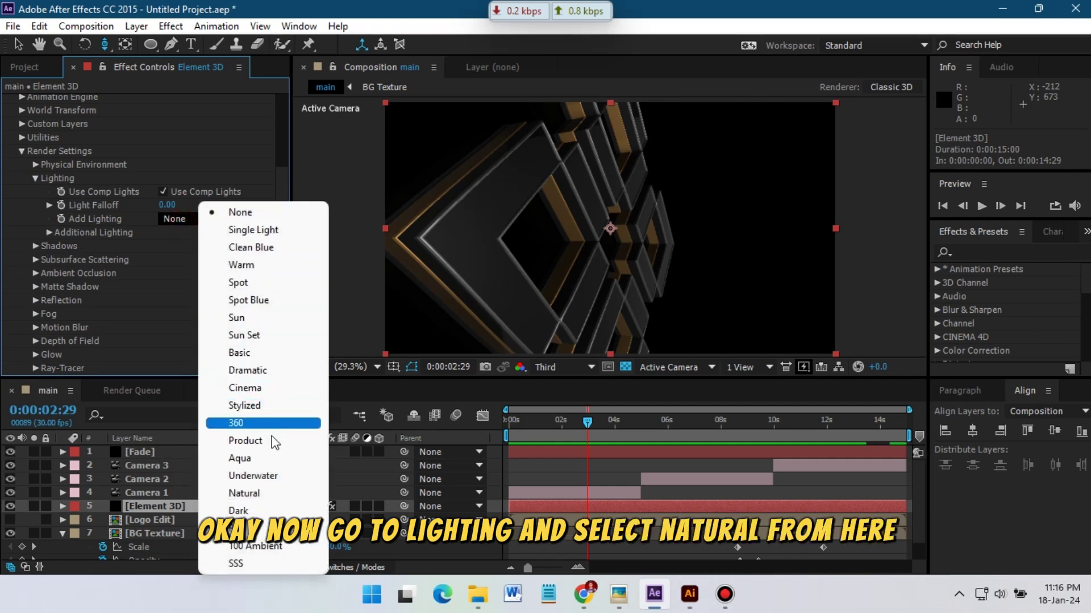
{"action": "left_click", "coordinate": [263, 493]}
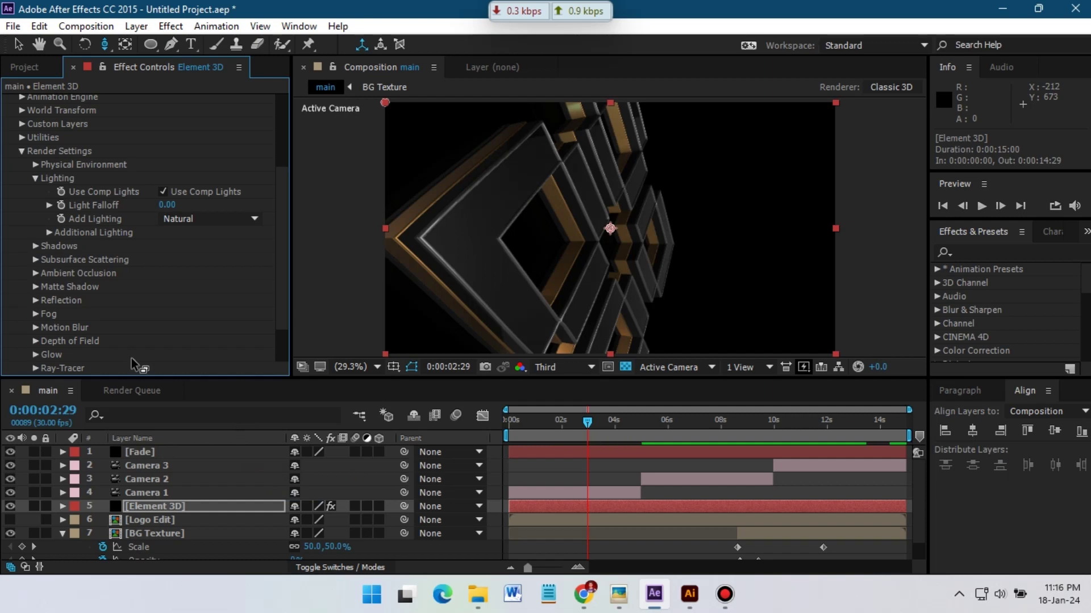
{"action": "left_click", "coordinate": [20, 151]}
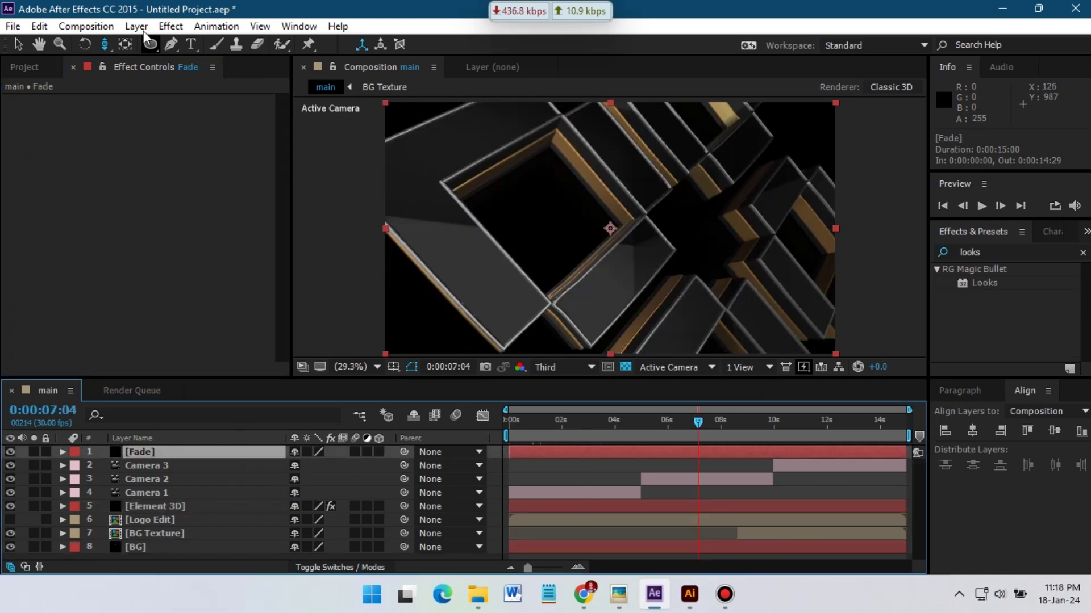
- Create an adjustment layer named Looks, apply Magic Bullet Looks, and open its editor
{"action": "left_click", "coordinate": [137, 26]}
{"action": "left_click", "coordinate": [454, 97]}
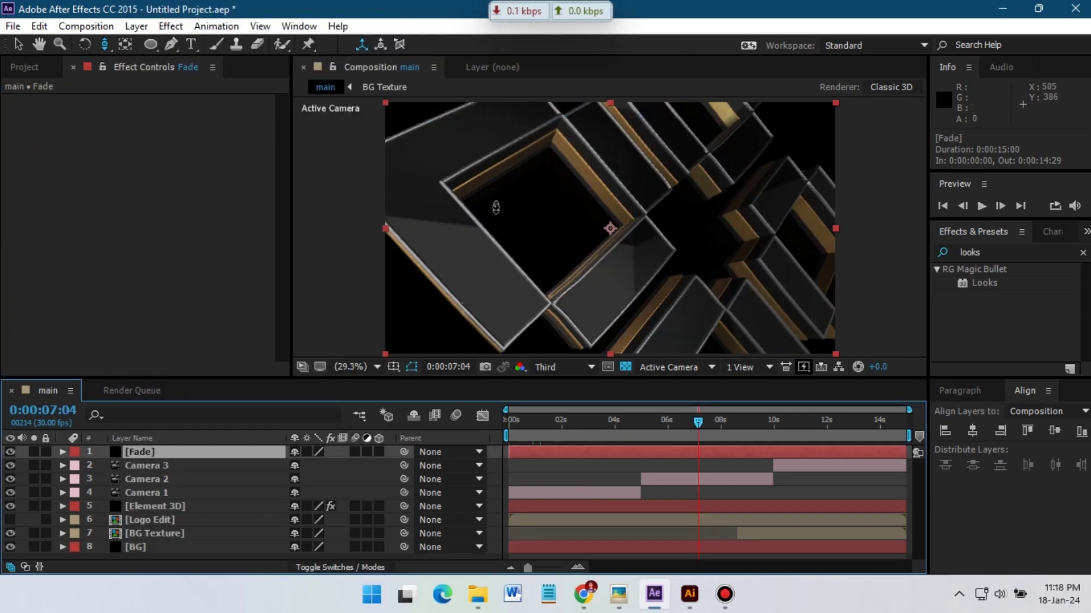
{"action": "key", "text": "Return"}
{"action": "type", "text": "Looks"}
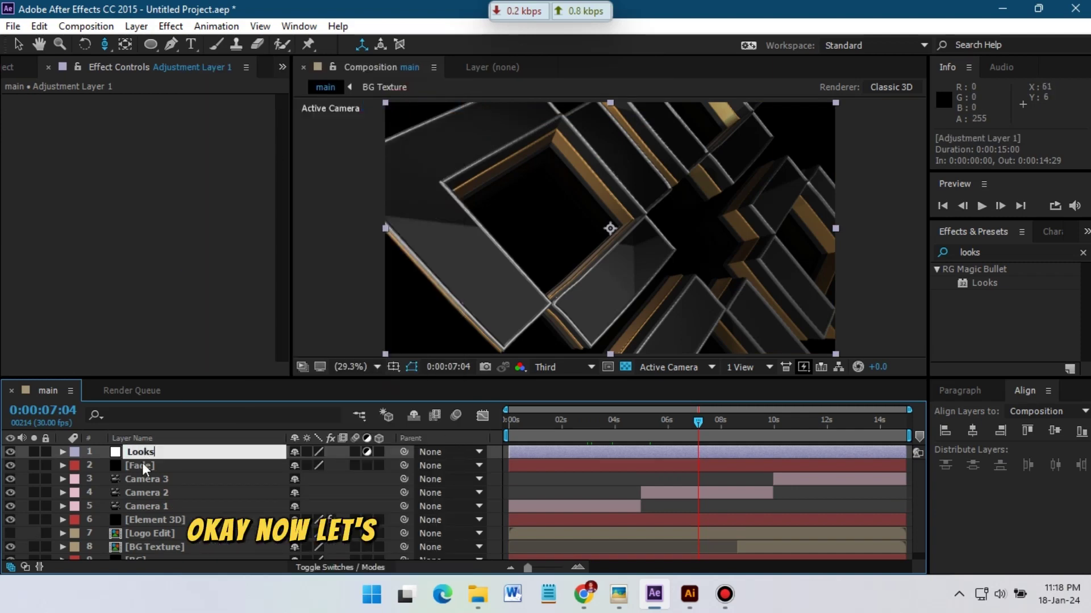
{"action": "key", "text": "Return"}
{"action": "left_click_drag", "start_coordinate": [983, 283], "coordinate": [138, 451]}
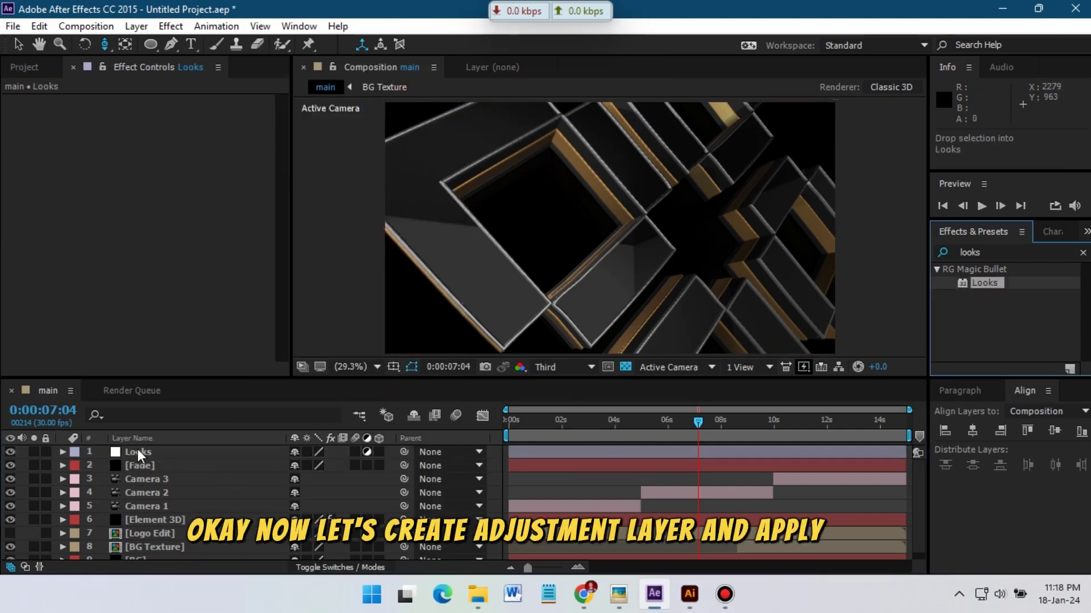
{"action": "left_click", "coordinate": [59, 186]}
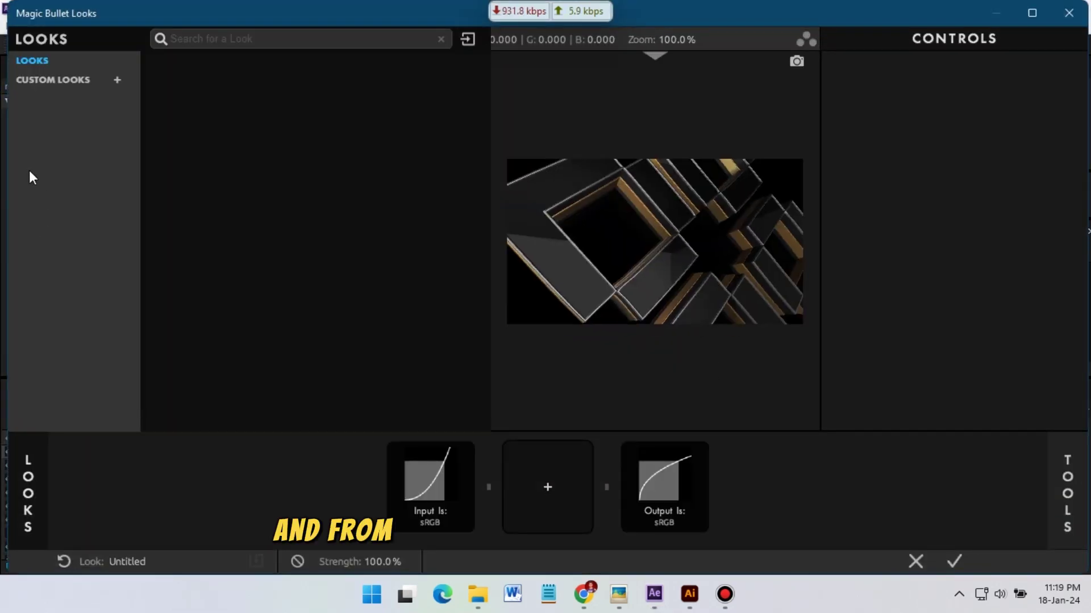
- Apply the Spot Focus look from the People category
{"action": "left_click", "coordinate": [26, 488]}
{"action": "left_click", "coordinate": [43, 61]}
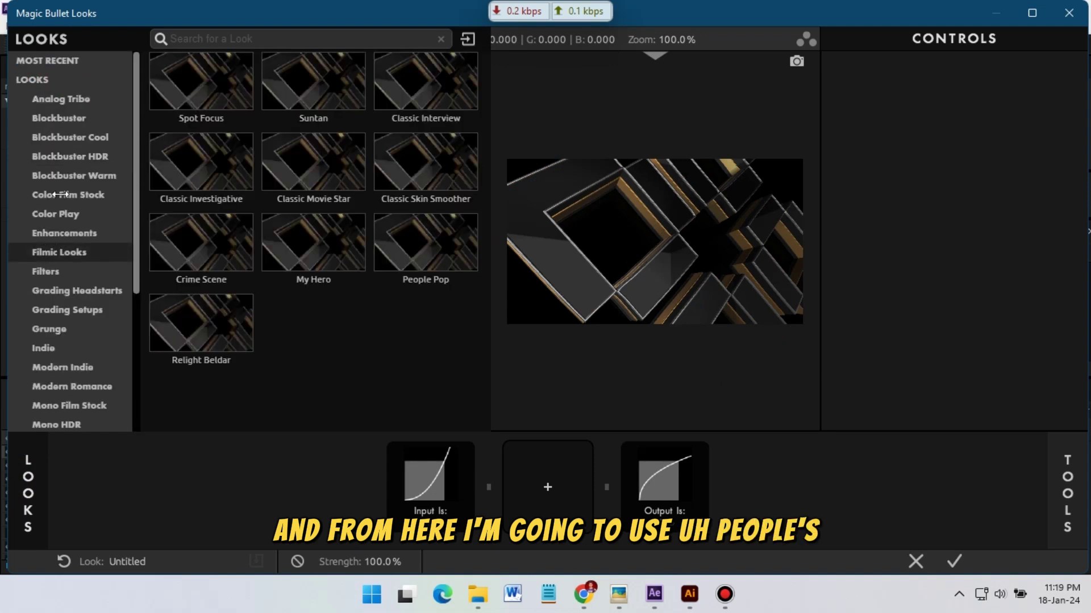
{"action": "scroll", "coordinate": [70, 318], "scroll_direction": "down", "scroll_amount": 2}
{"action": "left_click", "coordinate": [48, 416]}
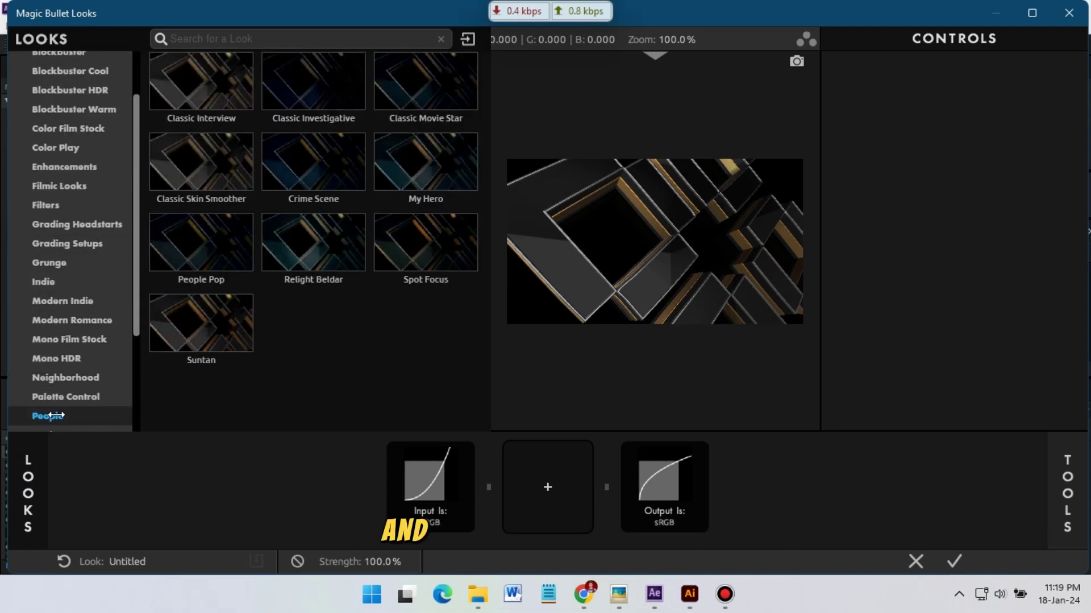
{"action": "left_click", "coordinate": [435, 246]}
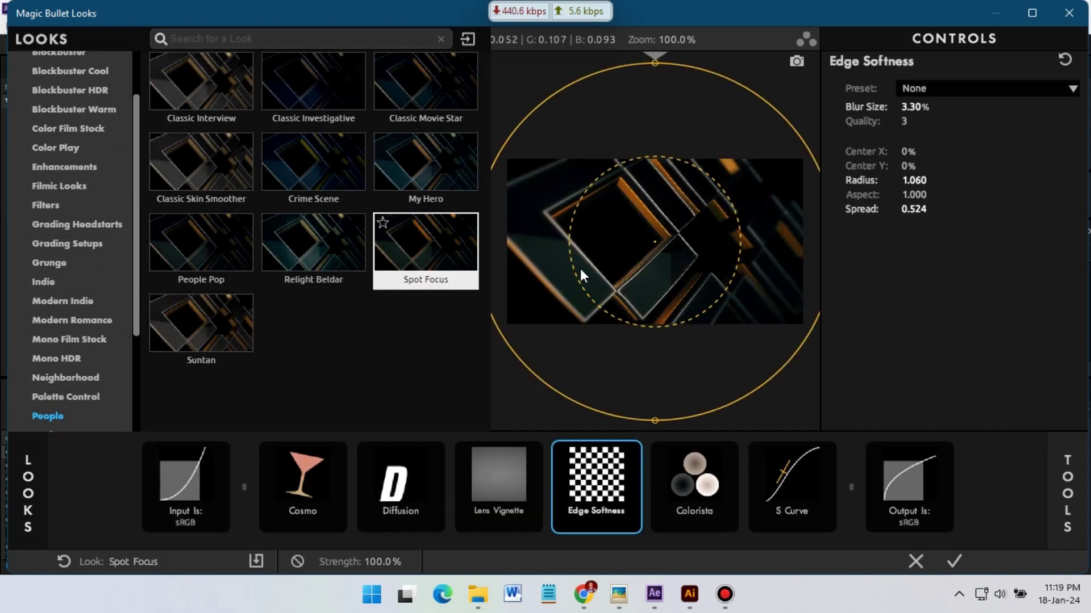
- Stretch the Spot Focus spotlight into a wide oval and apply the grade
{"action": "left_click_drag", "start_coordinate": [570, 273], "coordinate": [537, 267]}
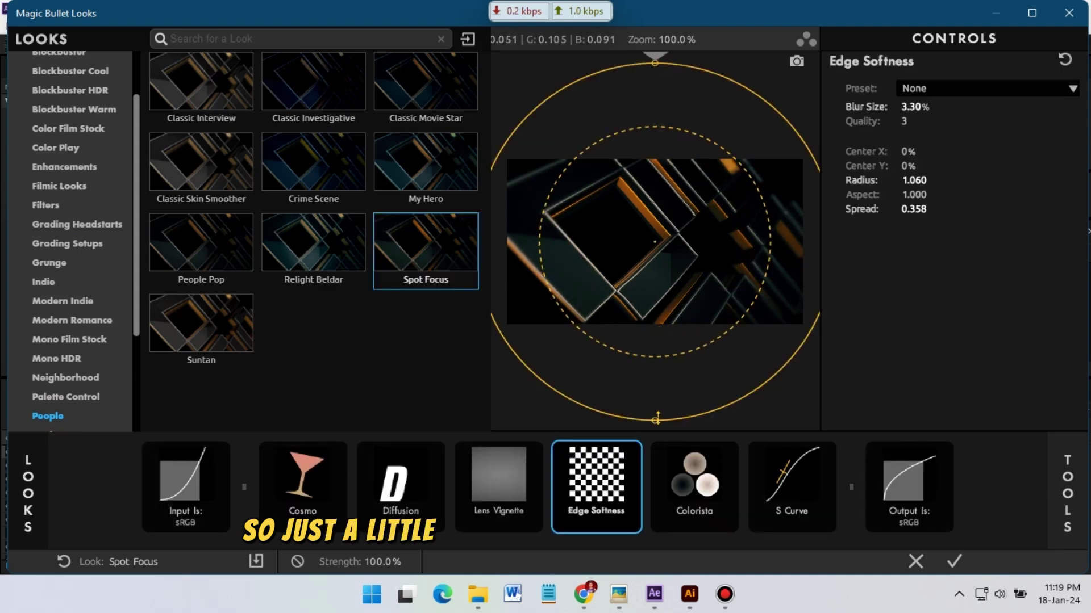
{"action": "left_click_drag", "start_coordinate": [655, 63], "coordinate": [655, 109]}
{"action": "mouse_move", "coordinate": [542, 244]}
{"action": "left_mouse_down"}
{"action": "mouse_move", "coordinate": [511, 230]}
{"action": "mouse_move", "coordinate": [498, 169]}
{"action": "mouse_move", "coordinate": [572, 175]}
{"action": "left_mouse_up"}
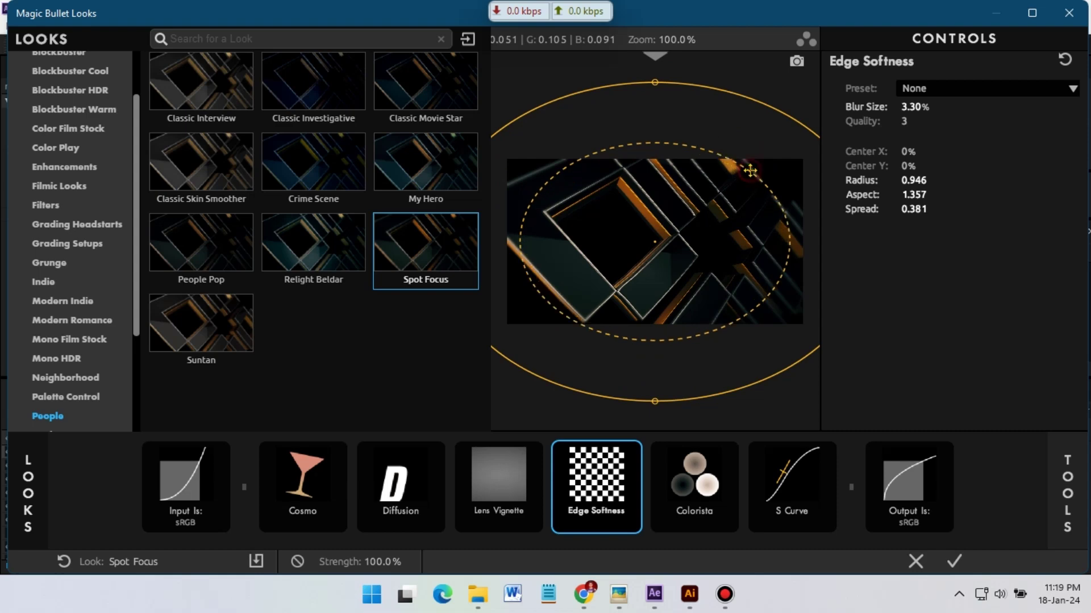
{"action": "mouse_move", "coordinate": [750, 170]}
{"action": "left_mouse_down"}
{"action": "mouse_move", "coordinate": [662, 146]}
{"action": "mouse_move", "coordinate": [796, 218]}
{"action": "left_mouse_up"}
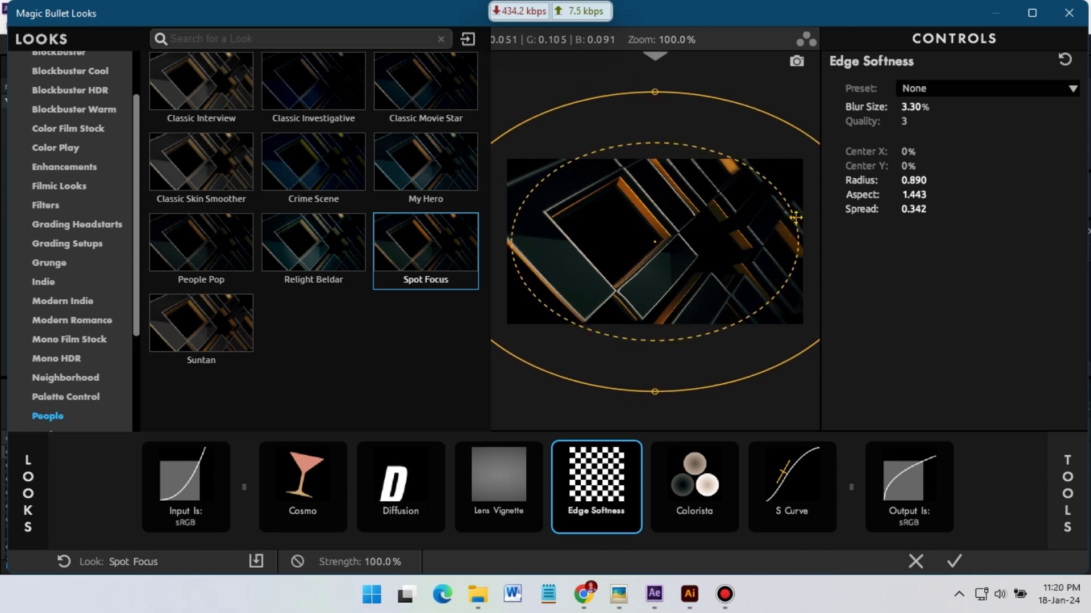
{"action": "left_click", "coordinate": [953, 560]}
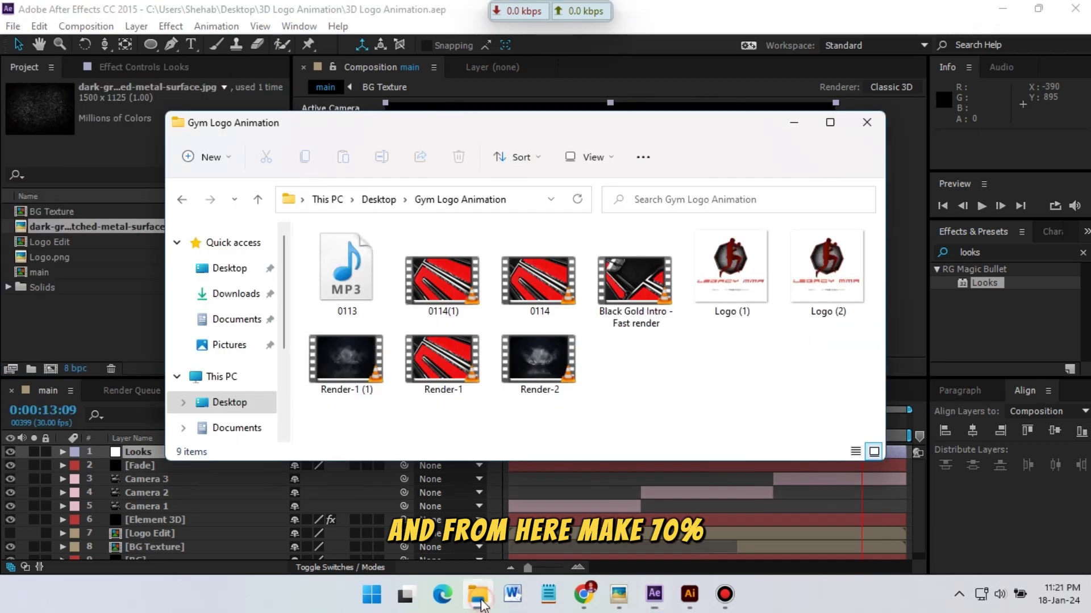
- Import 0113.mp3 from File Explorer and drag it into the main composition
{"action": "left_click_drag", "start_coordinate": [369, 301], "coordinate": [33, 310]}
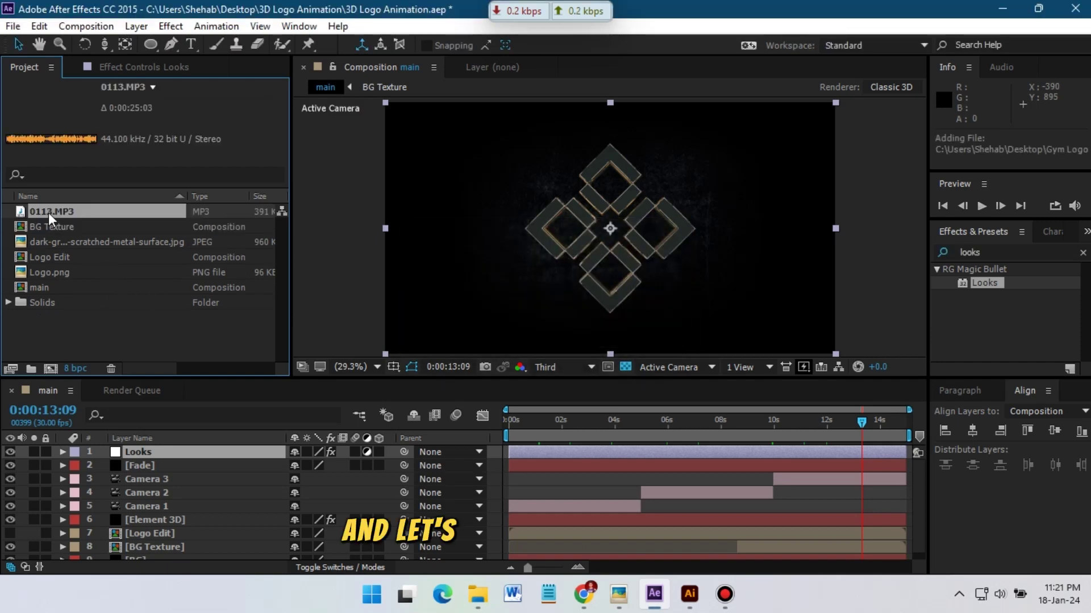
{"action": "scroll", "coordinate": [167, 459], "scroll_direction": "down", "scroll_amount": 1}
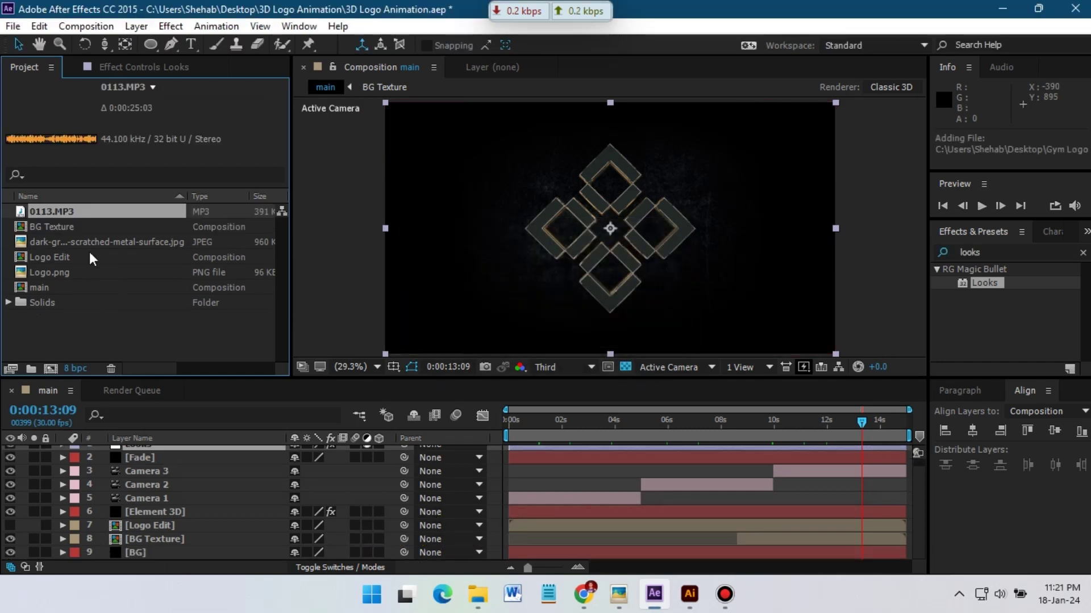
{"action": "left_click_drag", "start_coordinate": [56, 213], "coordinate": [141, 546]}
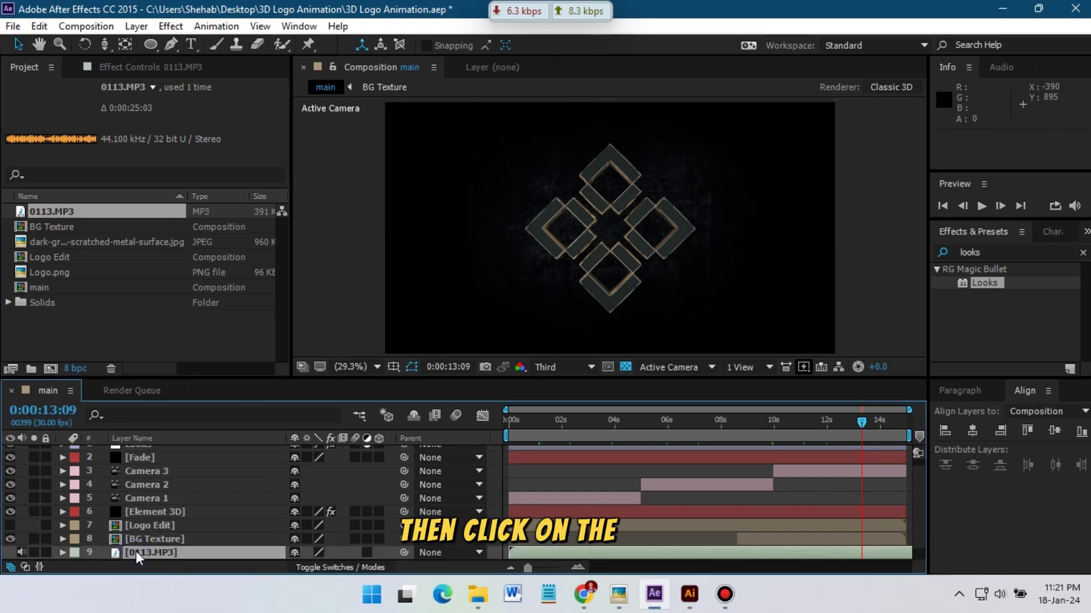
- Pre-compose the 0113.MP3 layer into a new composition named Replace Audio
{"action": "right_click", "coordinate": [138, 551]}
{"action": "left_click", "coordinate": [194, 464]}
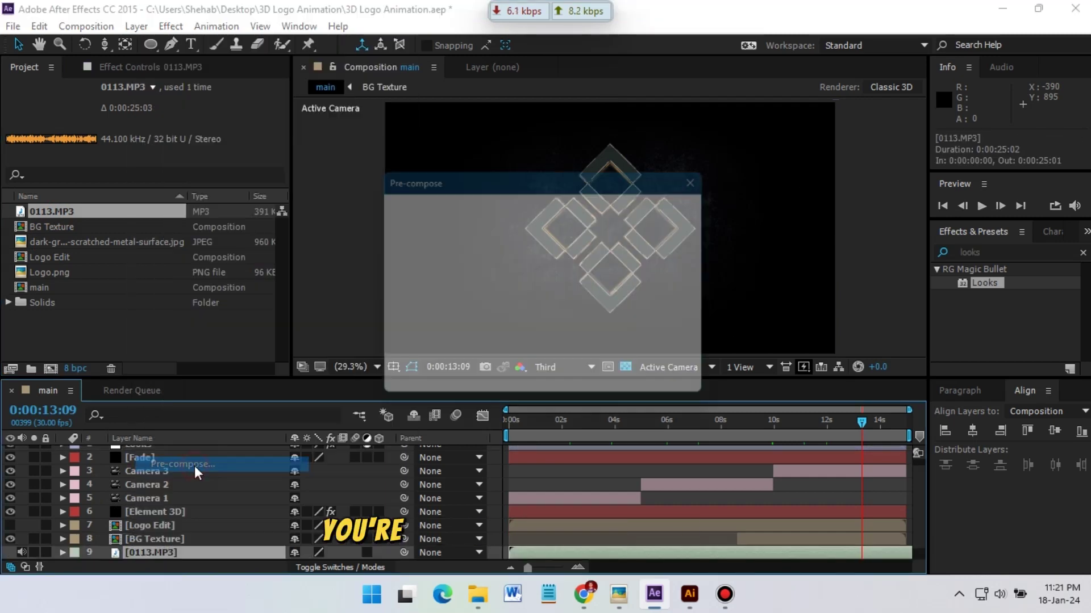
{"action": "type", "text": "R"}
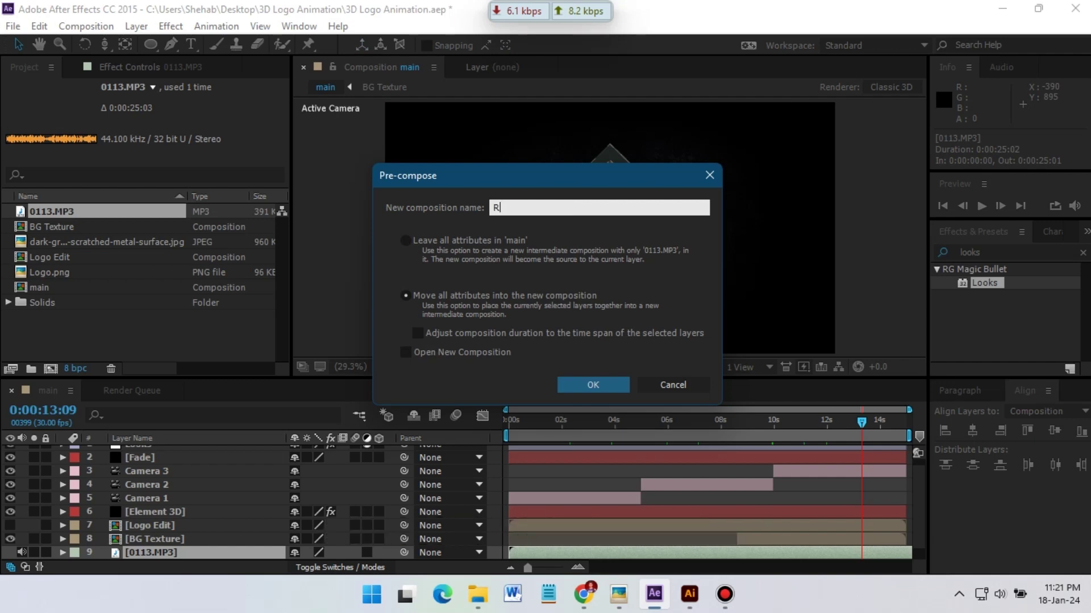
{"action": "type", "text": "eplace Audio"}
{"action": "left_click", "coordinate": [407, 297]}
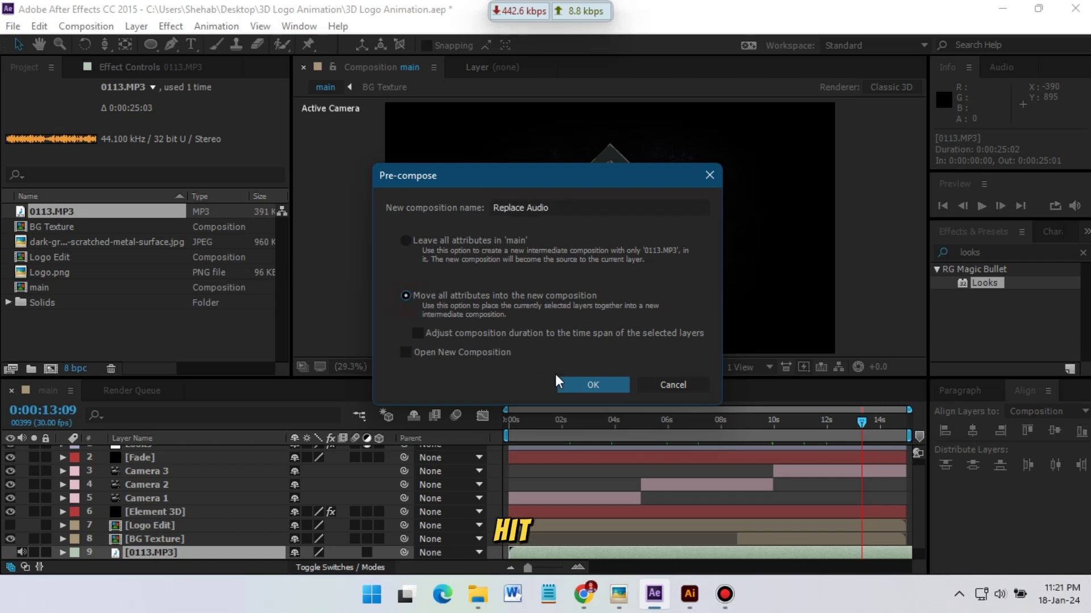
{"action": "left_click", "coordinate": [574, 383]}
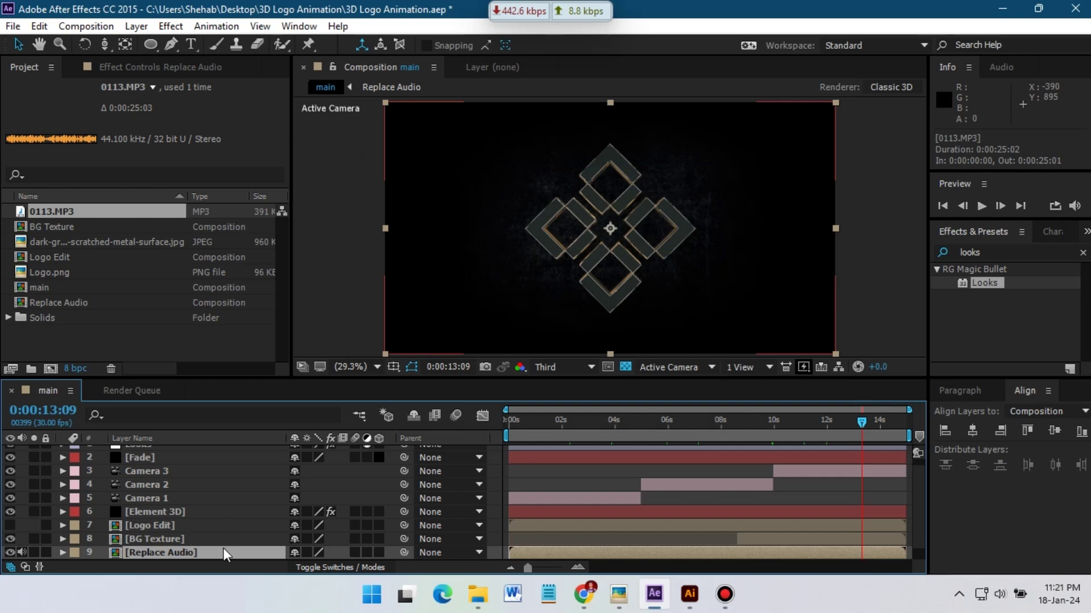
- Save the project and add the main composition to the render queue
{"action": "left_click", "coordinate": [14, 27]}
{"action": "left_click", "coordinate": [57, 153]}
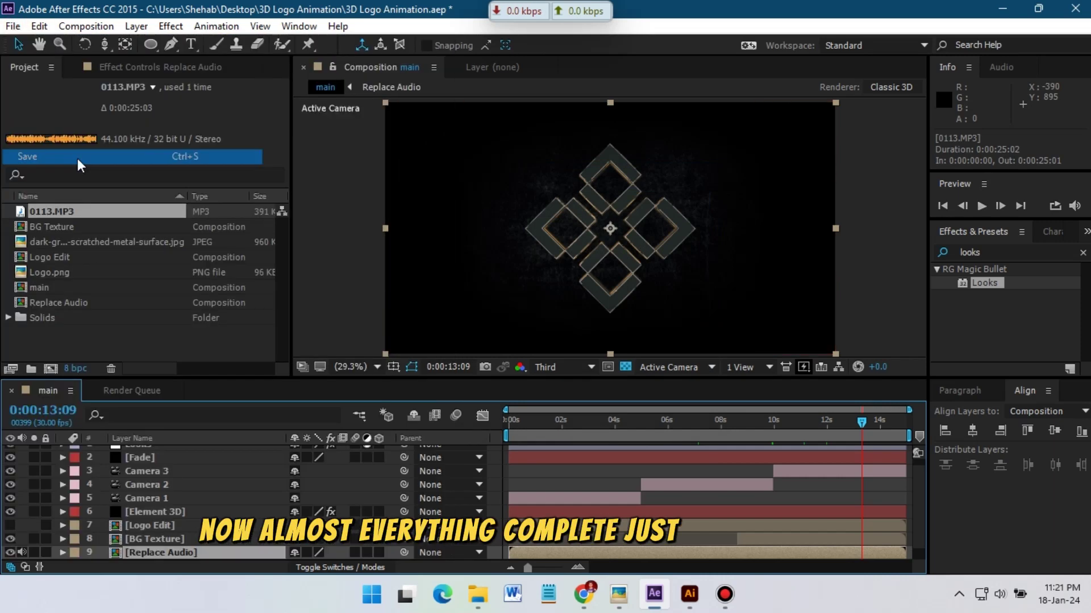
{"action": "left_click", "coordinate": [91, 27]}
{"action": "left_click", "coordinate": [129, 207]}
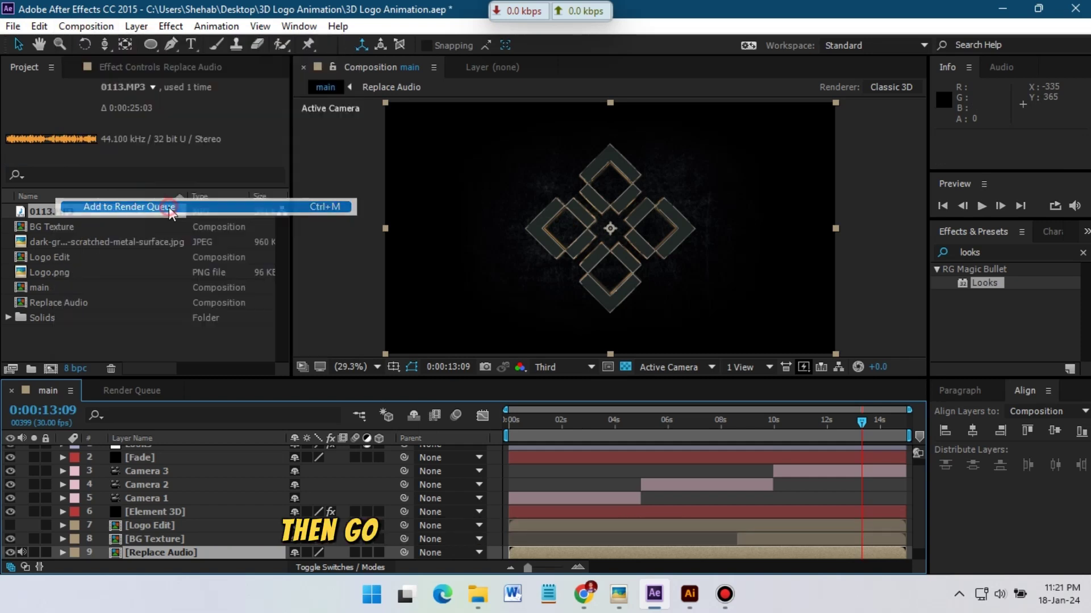
- Set the output module to AfterCodecs .mp4 with audio output on
{"action": "left_click", "coordinate": [139, 498]}
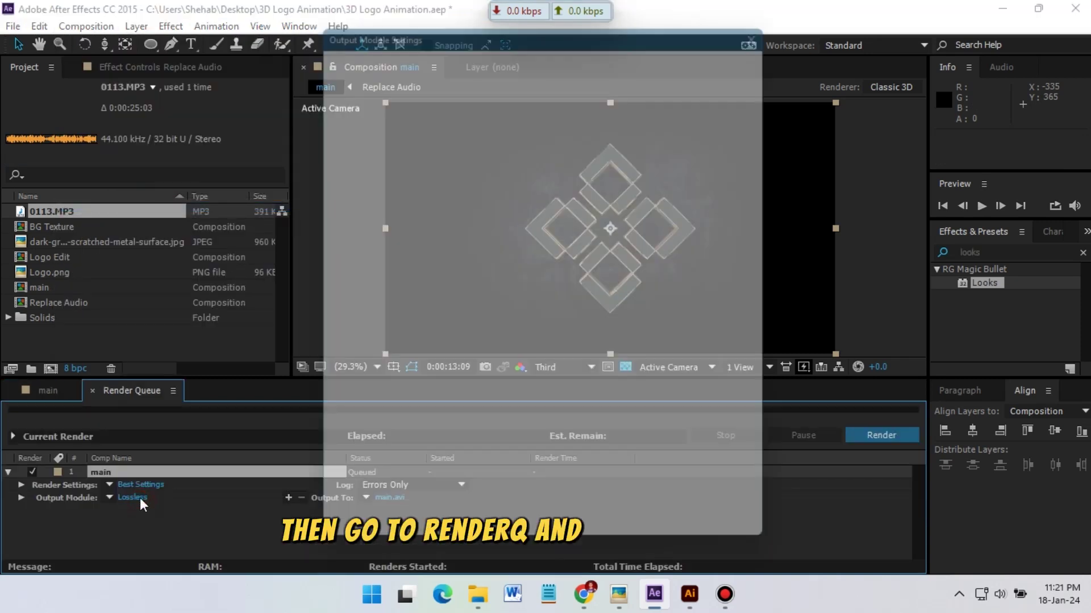
{"action": "left_click", "coordinate": [442, 96]}
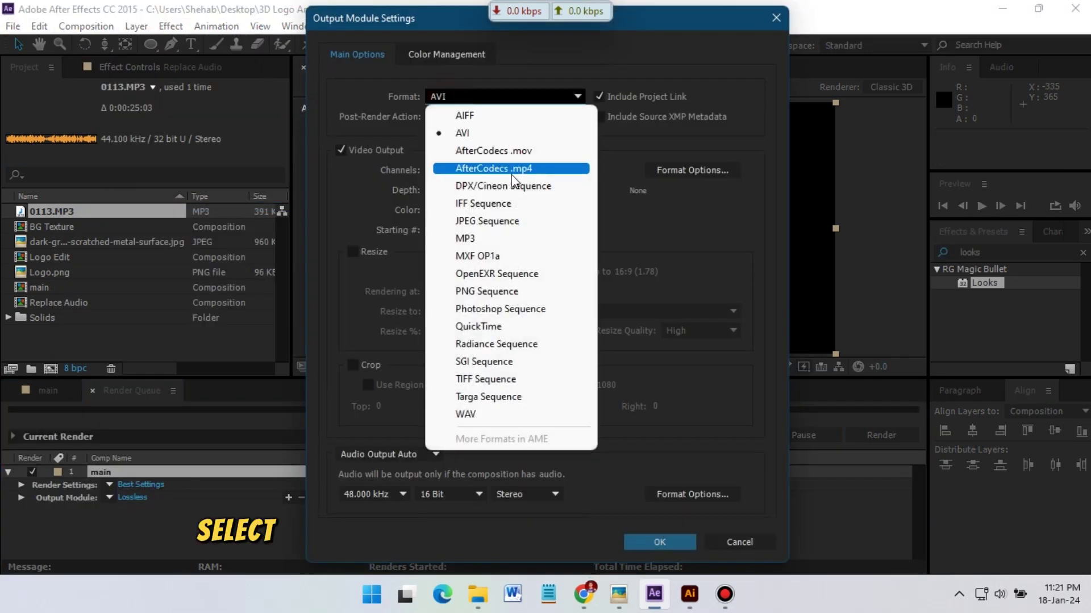
{"action": "left_click", "coordinate": [494, 168]}
{"action": "left_click", "coordinate": [397, 454]}
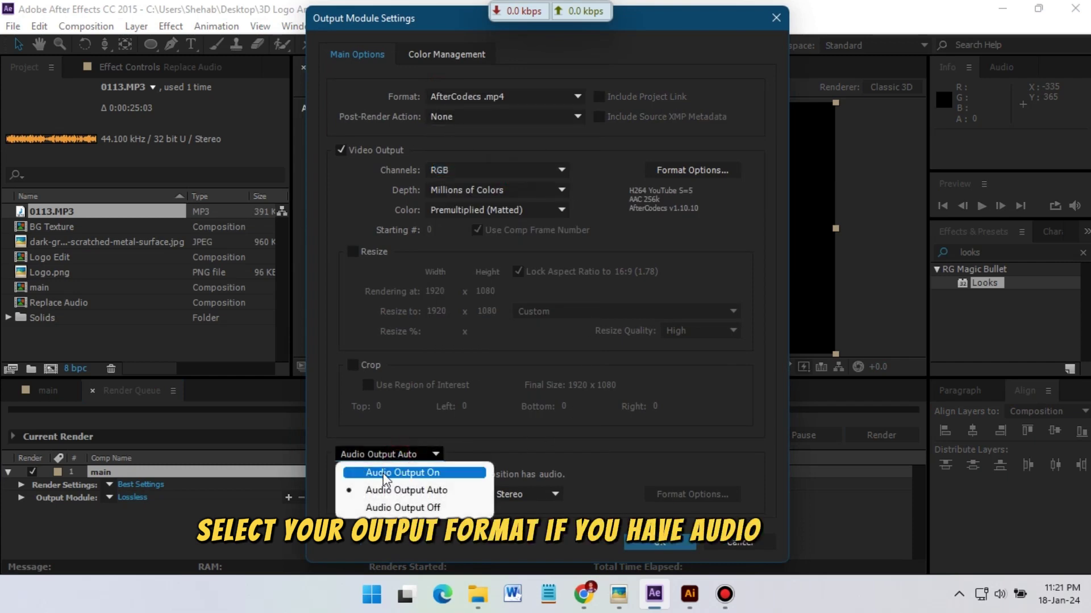
{"action": "left_click", "coordinate": [408, 472]}
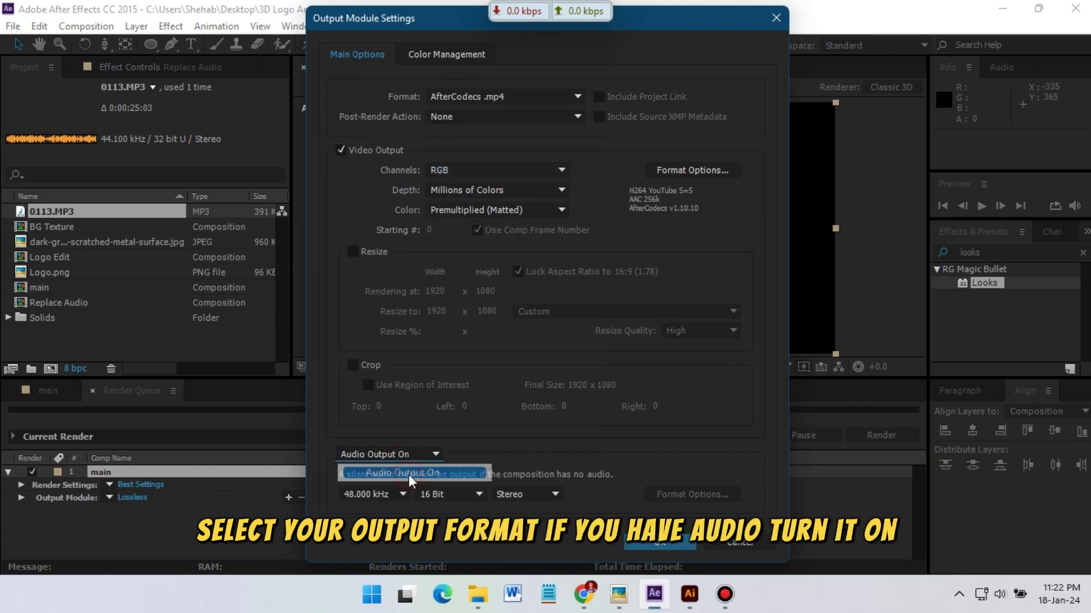
{"action": "left_click", "coordinate": [642, 541]}
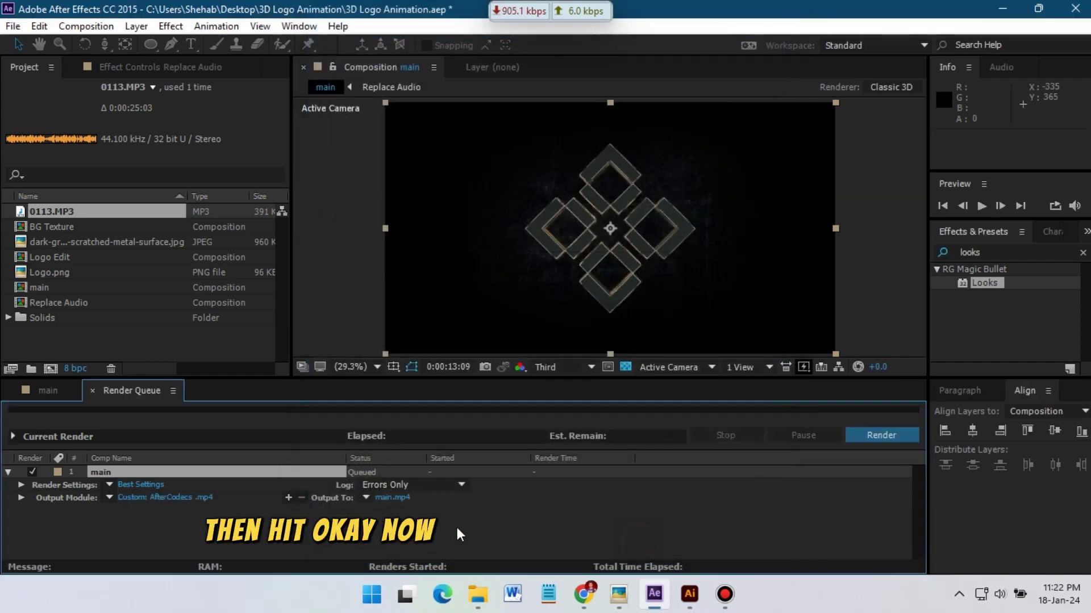
- Point the render output to Desktop > 3D Logo Animation, named '3D Logo Animation.mp4'
{"action": "left_click", "coordinate": [394, 498]}
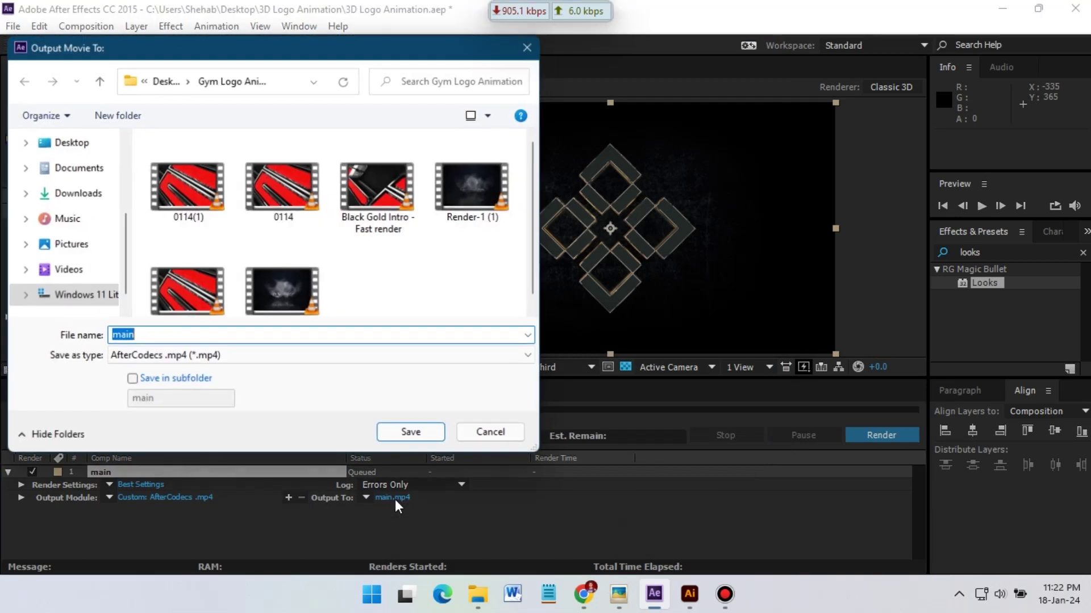
{"action": "left_click", "coordinate": [69, 143]}
{"action": "double_click", "coordinate": [211, 180]}
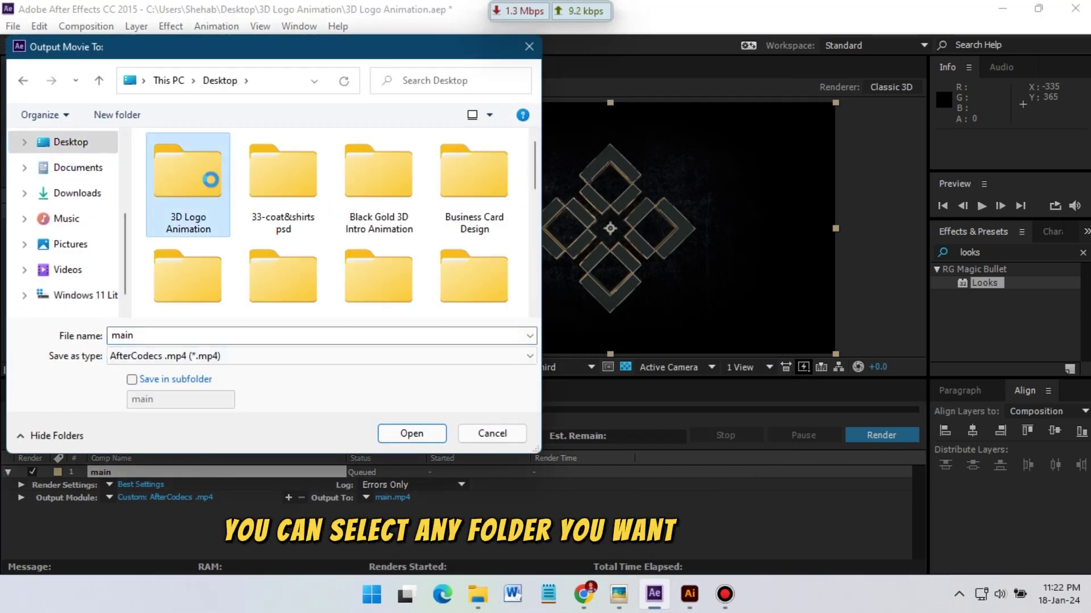
{"action": "double_click", "coordinate": [188, 336]}
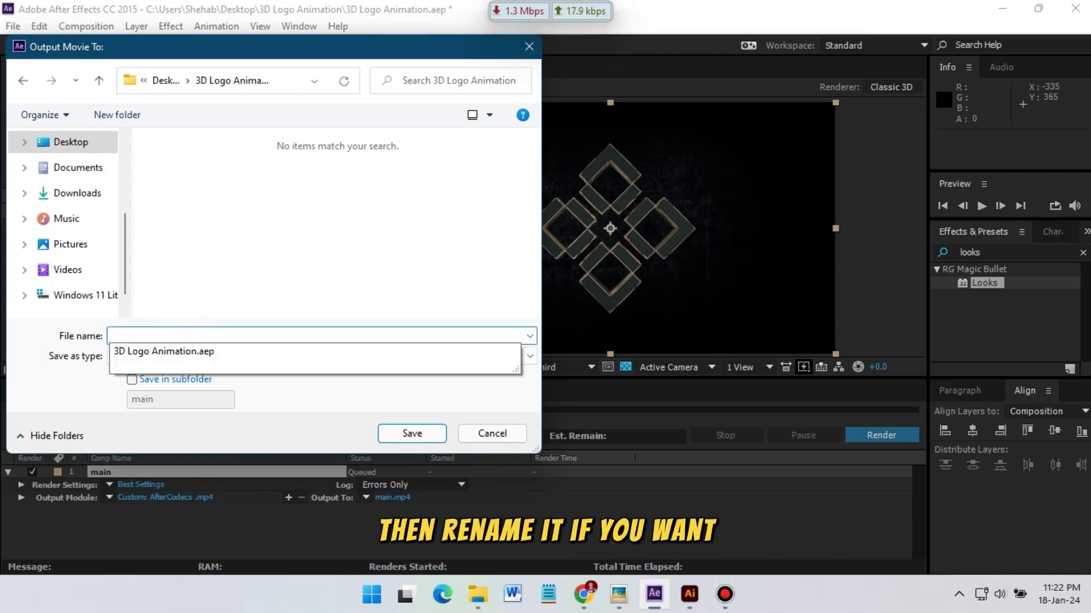
{"action": "type", "text": "3D Logo Animation"}
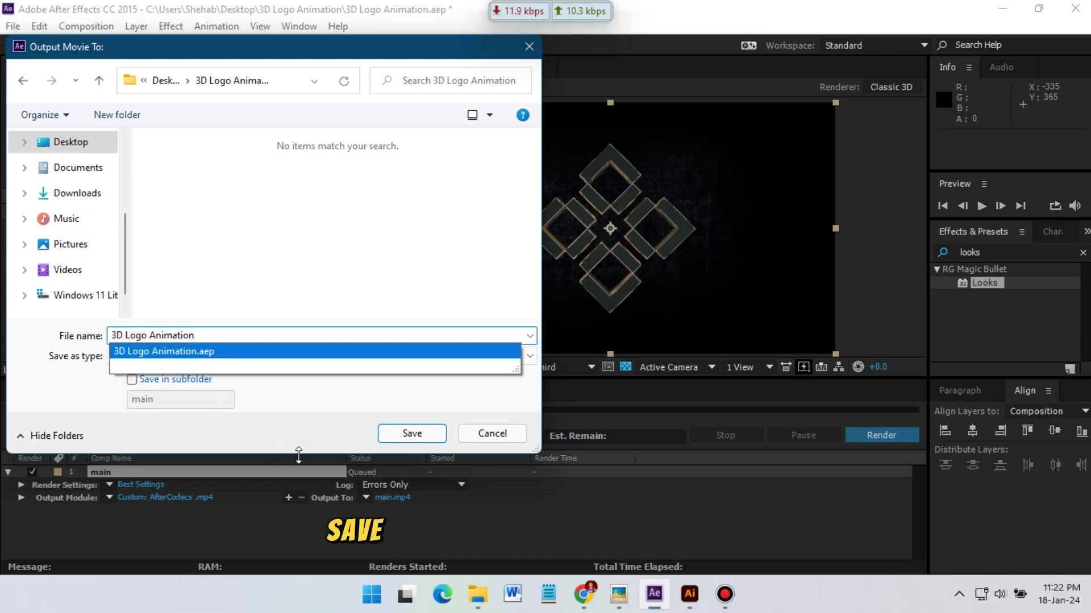
{"action": "left_click", "coordinate": [398, 435]}
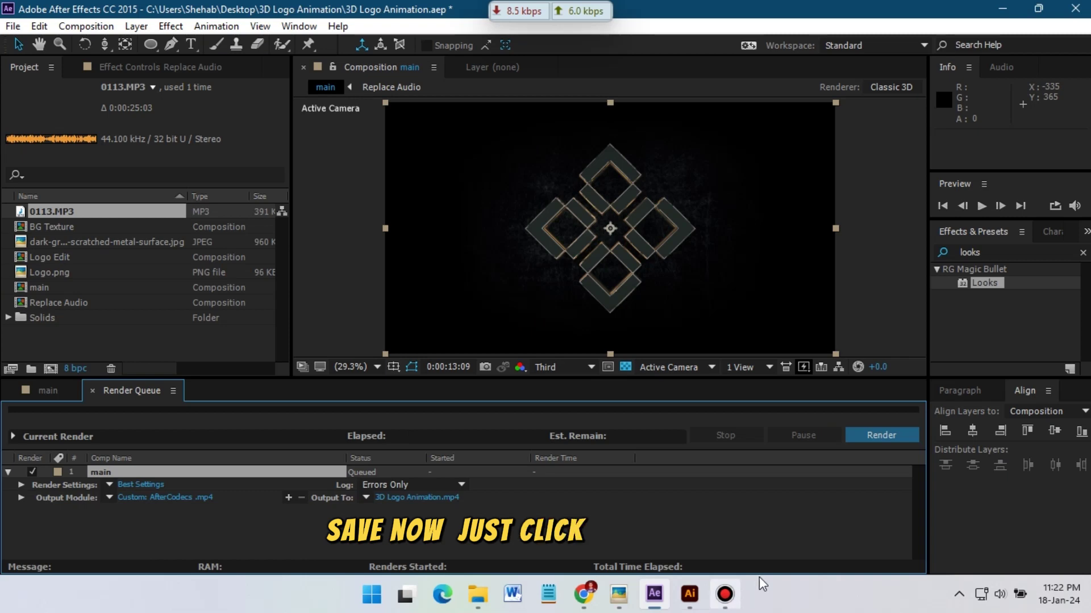